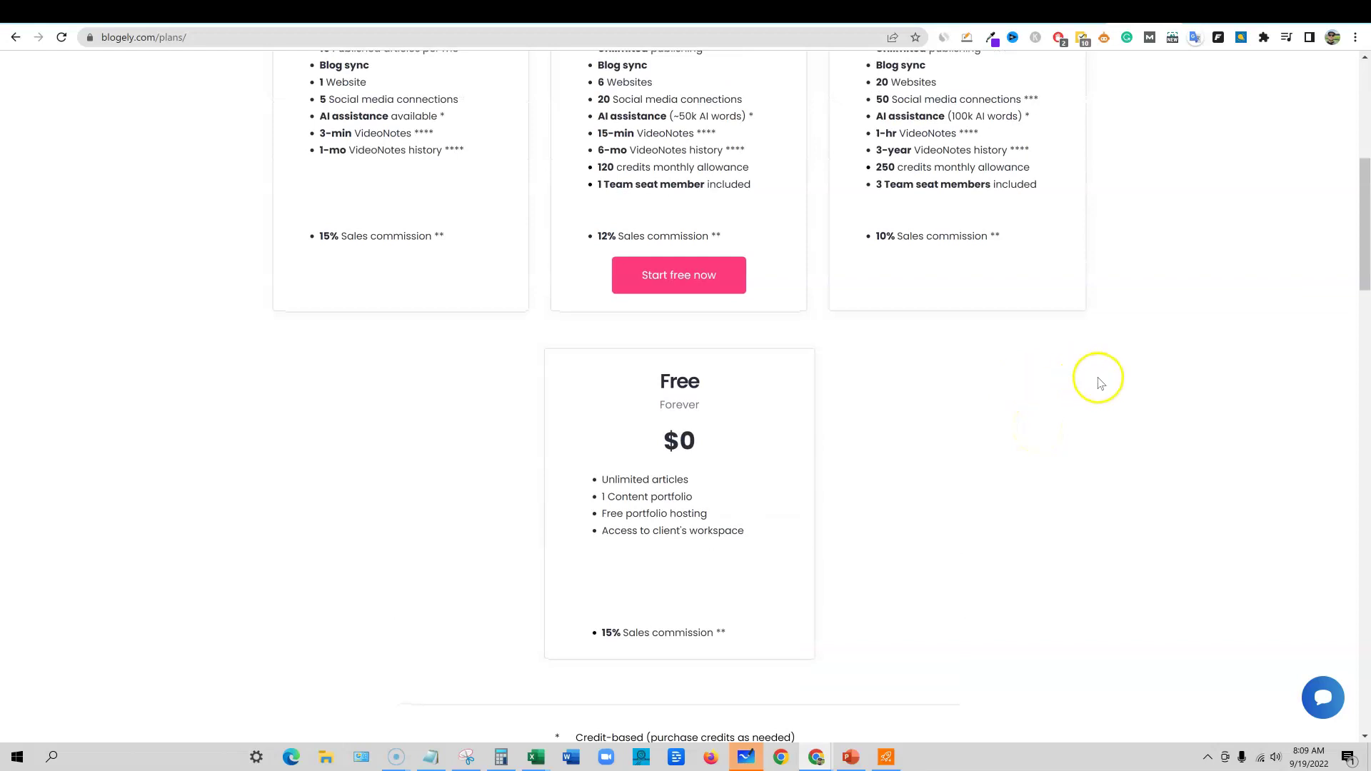
Look over the feature lists of the Starter, Solo and Growth plans on the Blogely pricing page.
{"action": "scroll", "coordinate": [1067, 464], "scroll_direction": "up", "scroll_amount": 1}
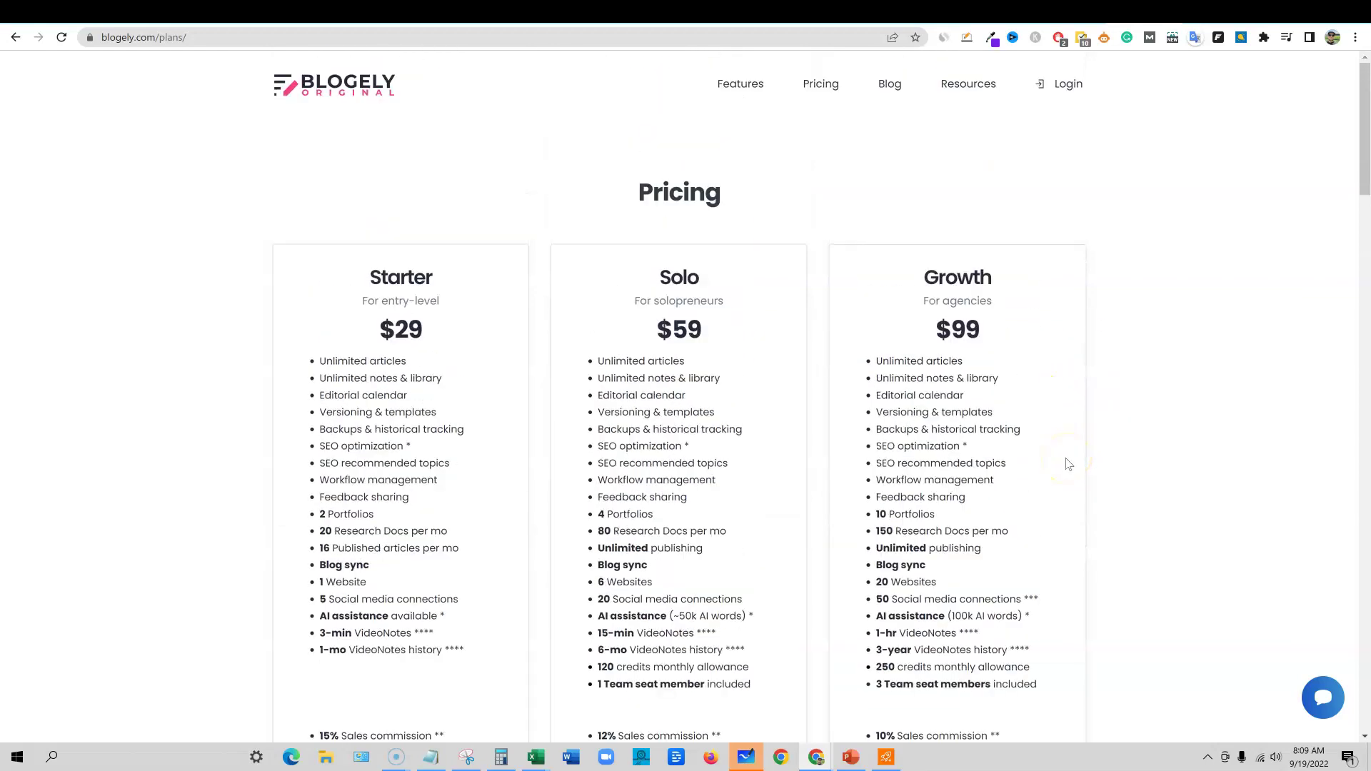
{"action": "scroll", "coordinate": [1067, 464], "scroll_direction": "down", "scroll_amount": 1}
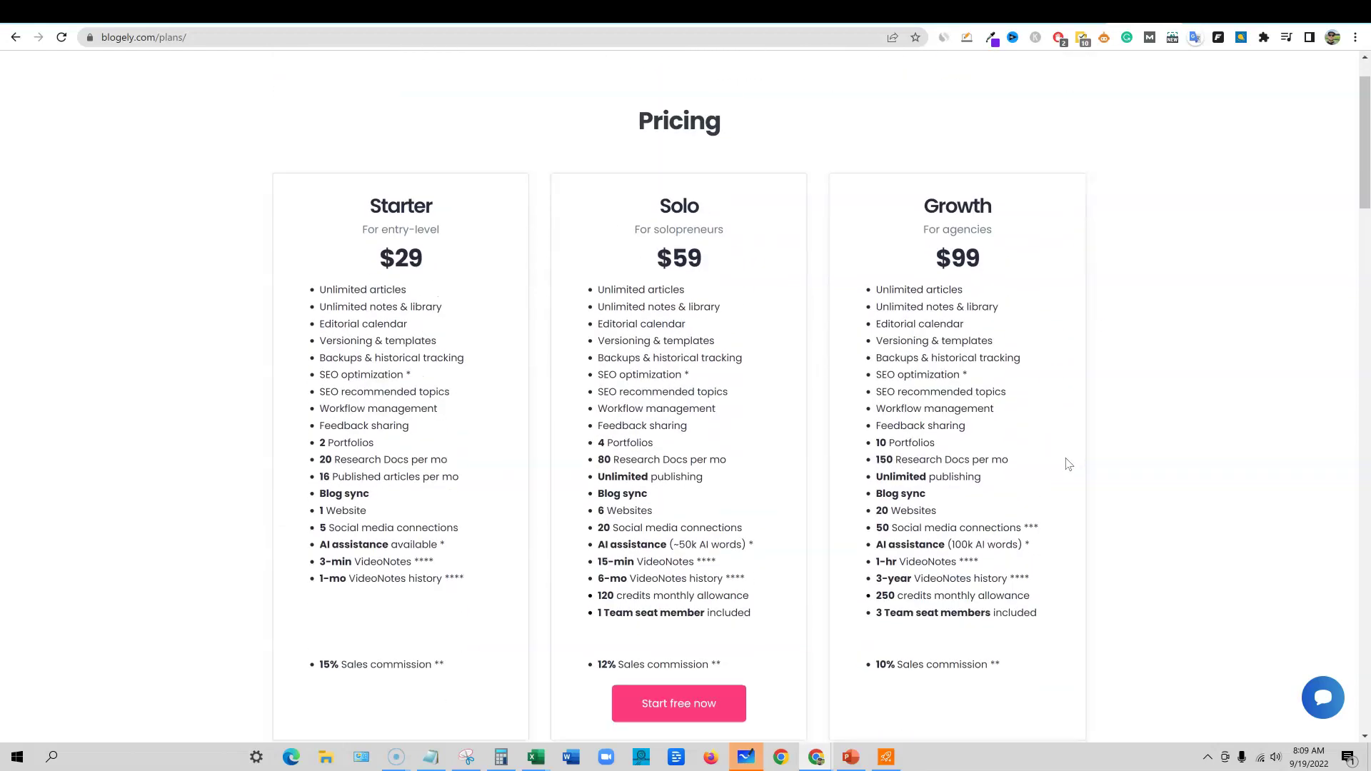
{"action": "scroll", "coordinate": [531, 404], "scroll_direction": "up", "scroll_amount": 1}
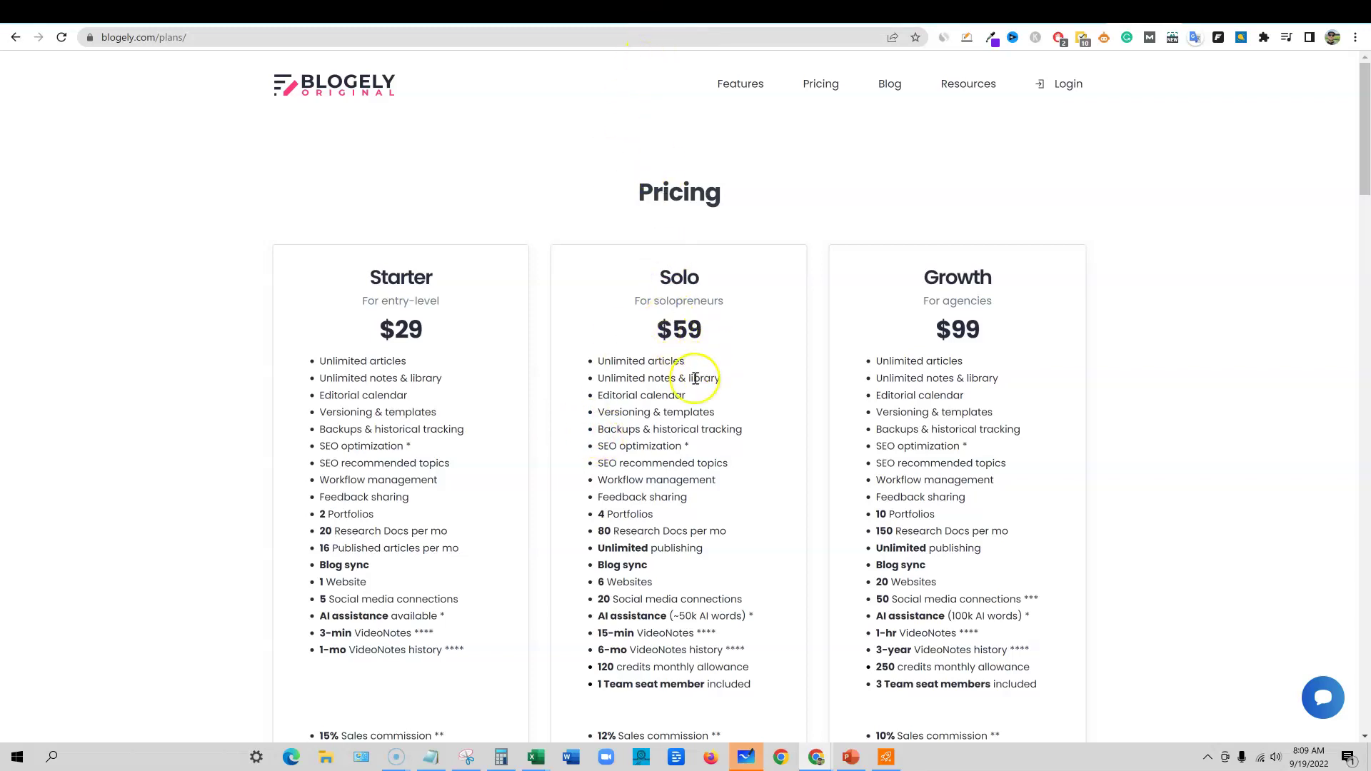
{"action": "left_click_drag", "start_coordinate": [536, 153], "coordinate": [1080, 644]}
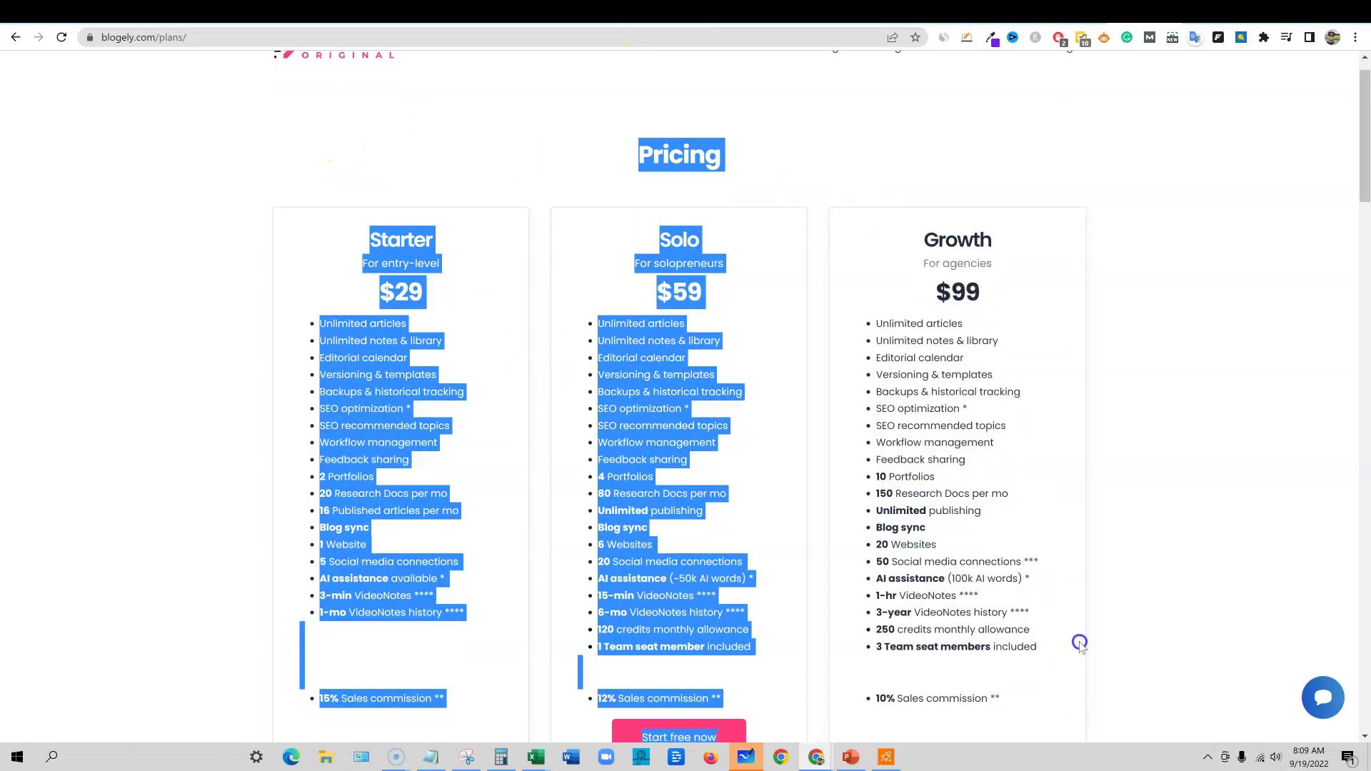
{"action": "left_click", "coordinate": [1132, 600]}
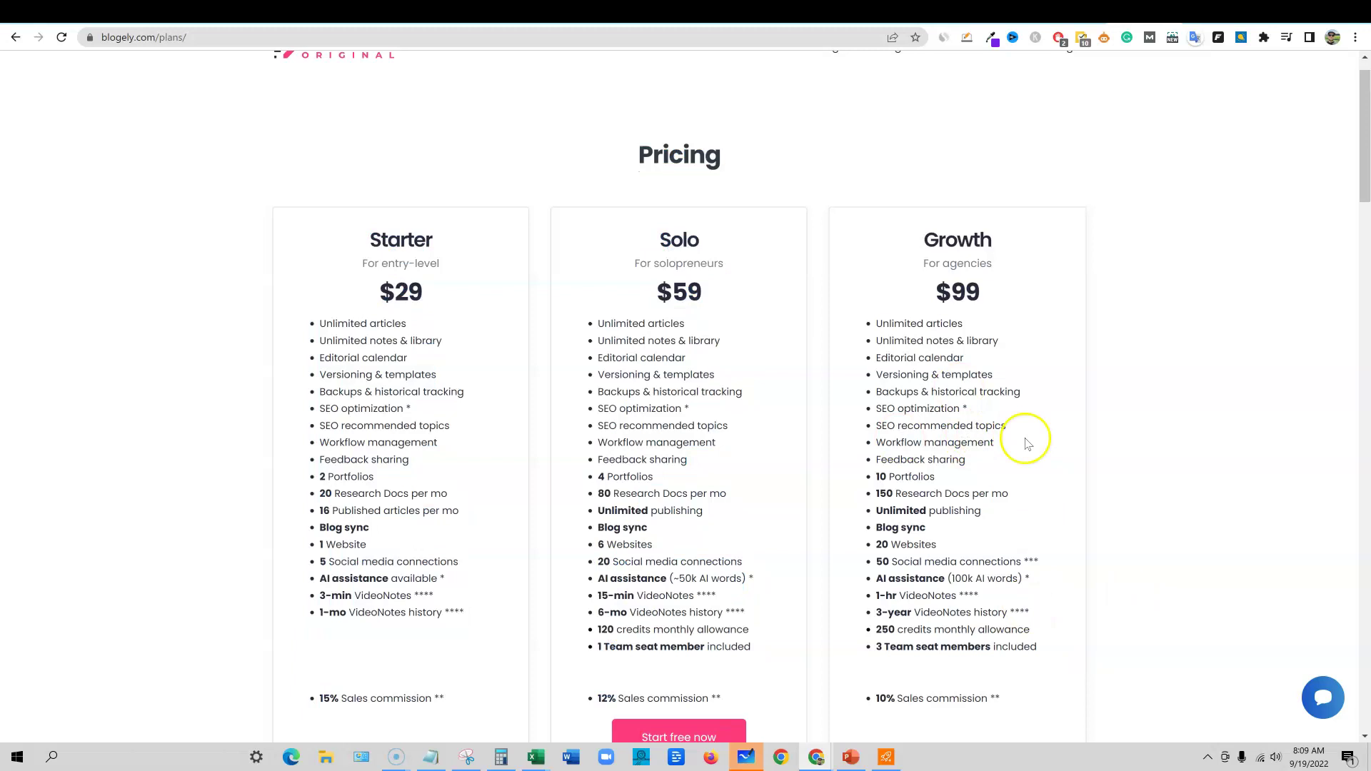
Examine the sales commission entries of the Solo, Growth and Starter plans, plus the Free plan details.
{"action": "scroll", "coordinate": [1024, 457], "scroll_direction": "down", "scroll_amount": 3}
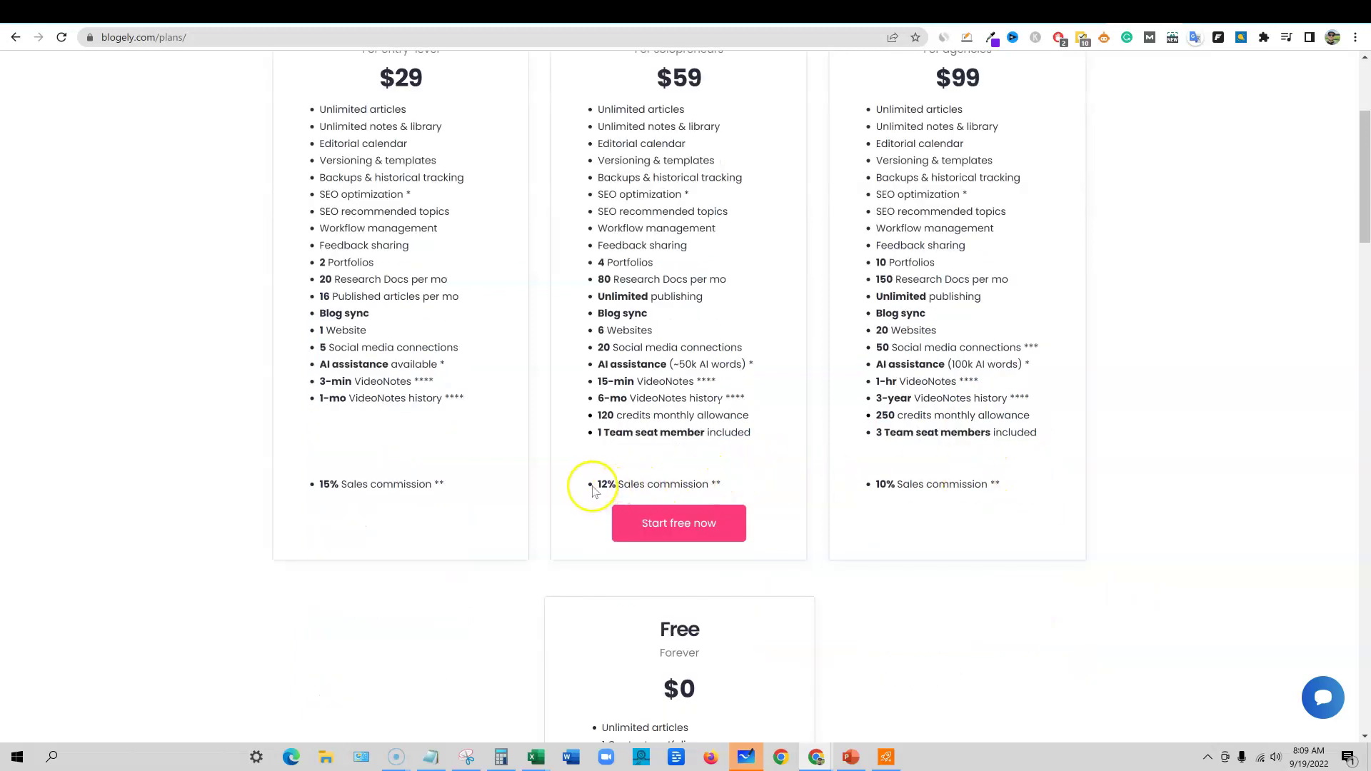
{"action": "left_click_drag", "start_coordinate": [618, 478], "coordinate": [738, 483]}
{"action": "left_click_drag", "start_coordinate": [864, 486], "coordinate": [1007, 485]}
{"action": "left_click_drag", "start_coordinate": [254, 486], "coordinate": [477, 492]}
{"action": "scroll", "coordinate": [474, 489], "scroll_direction": "down", "scroll_amount": 5}
{"action": "scroll", "coordinate": [597, 614], "scroll_direction": "up", "scroll_amount": 9}
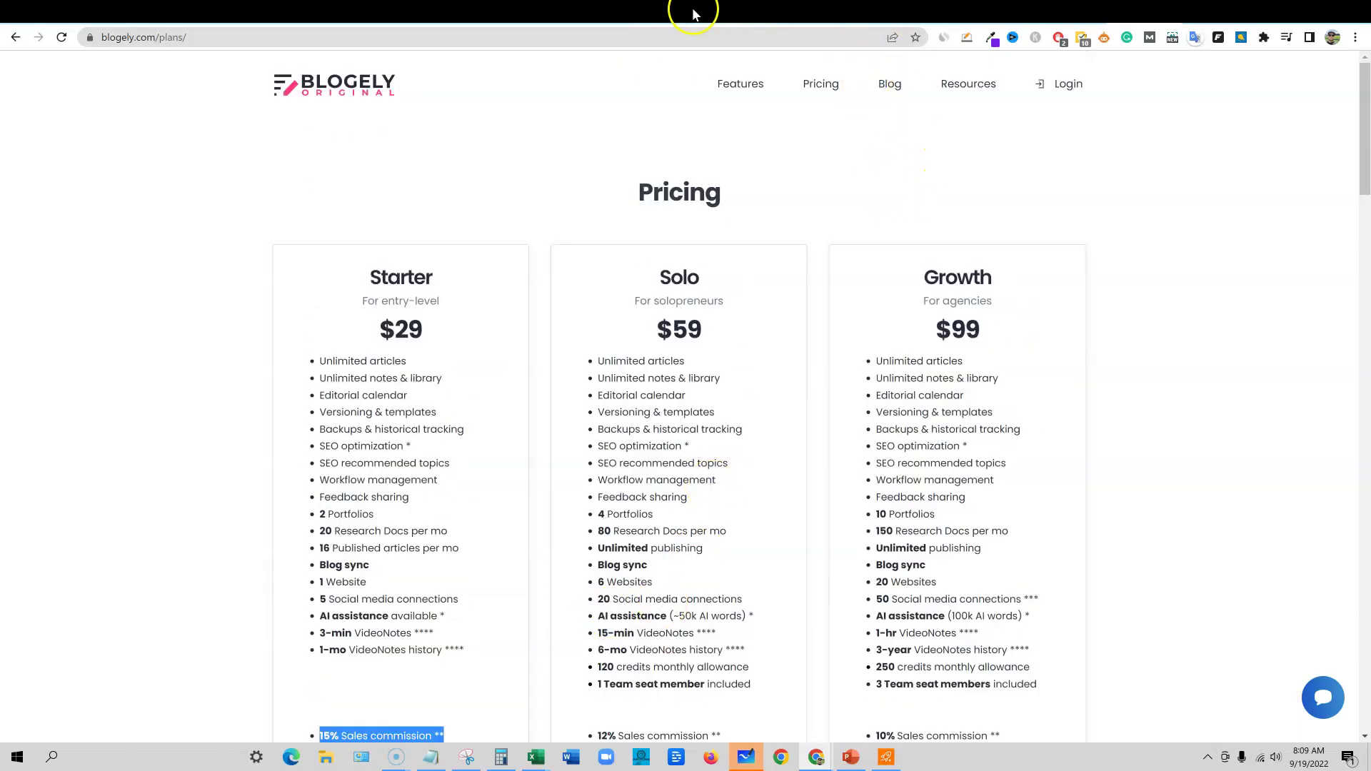
Review the Solo and Growth plans against Blogely's lifetime deal on its AppSumo product page.
{"action": "mouse_move", "coordinate": [662, 17]}
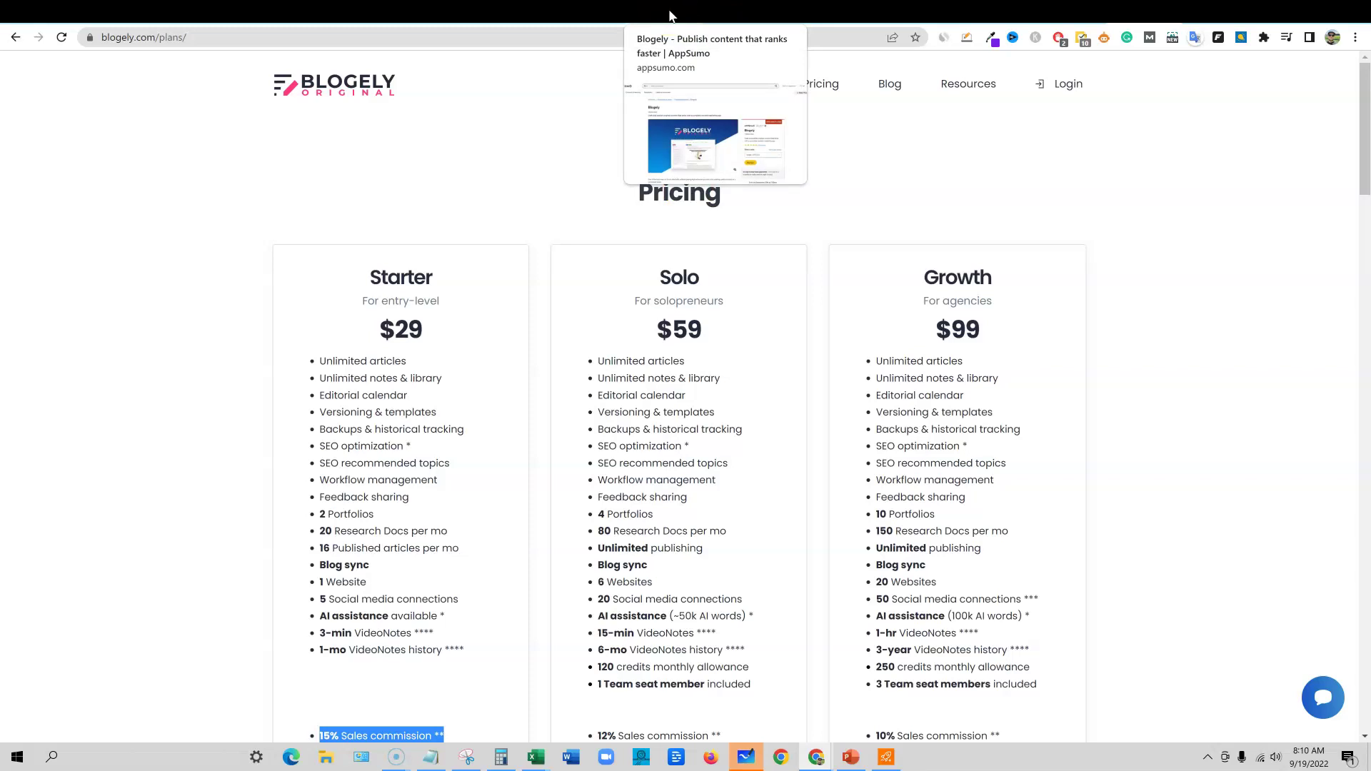
{"action": "left_click", "coordinate": [729, 15]}
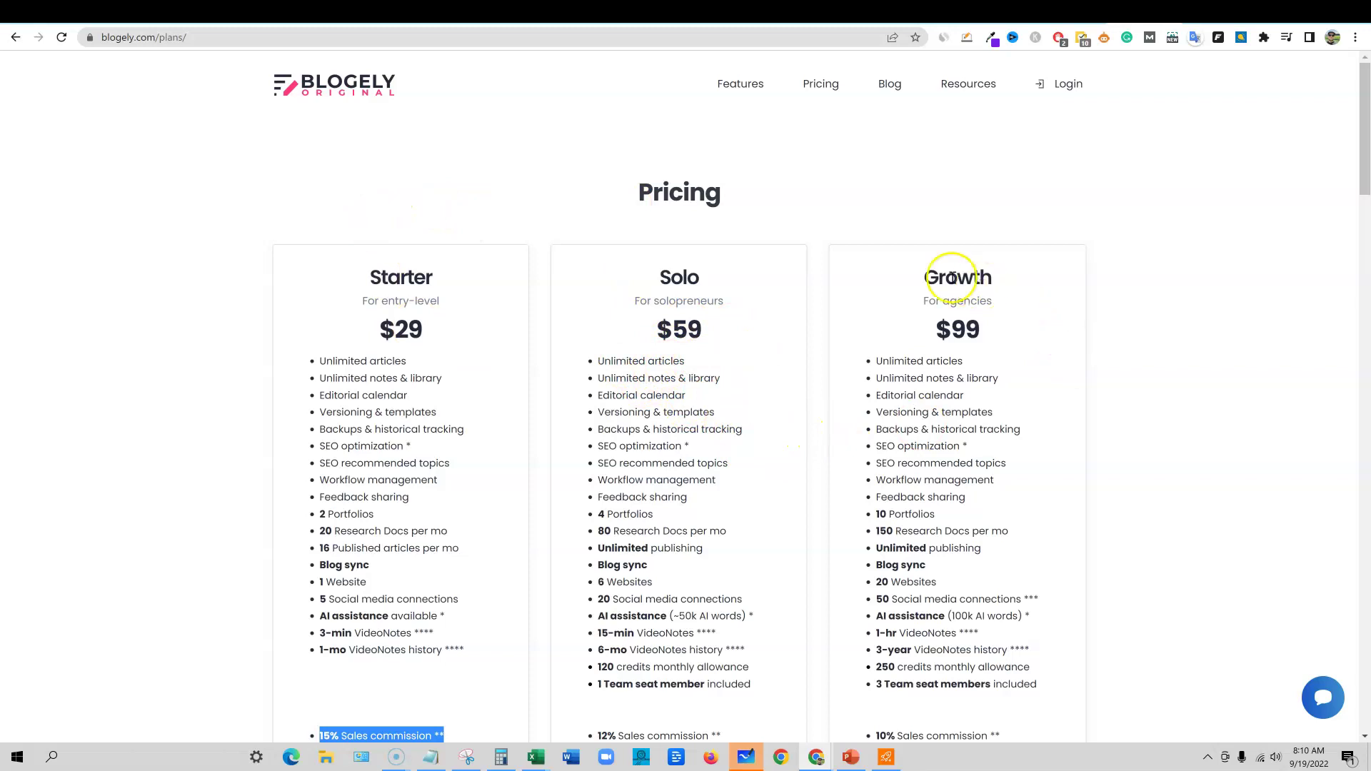
{"action": "left_click_drag", "start_coordinate": [643, 276], "coordinate": [832, 630]}
{"action": "mouse_move", "coordinate": [946, 280]}
{"action": "left_mouse_down"}
{"action": "mouse_move", "coordinate": [995, 297]}
{"action": "mouse_move", "coordinate": [1043, 680]}
{"action": "mouse_move", "coordinate": [1123, 376]}
{"action": "mouse_move", "coordinate": [929, 296]}
{"action": "left_mouse_up"}
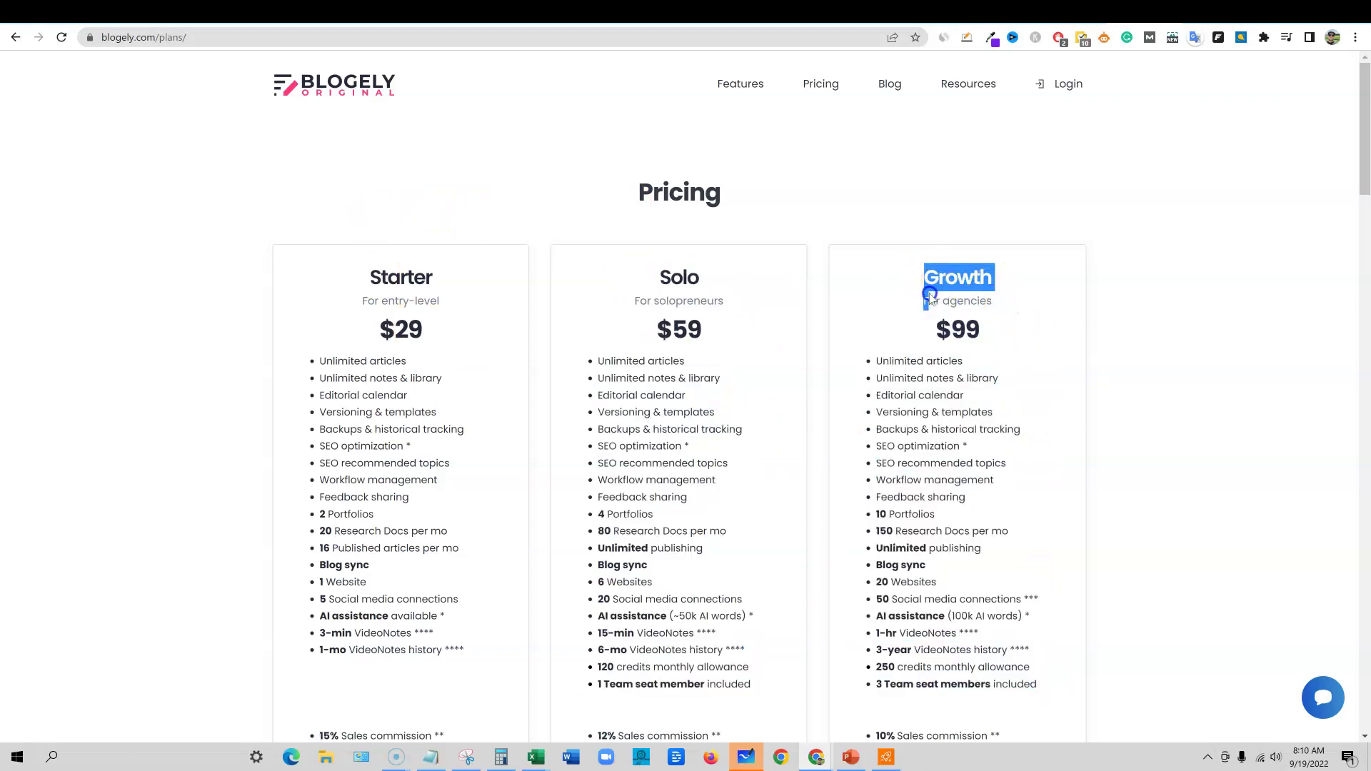
{"action": "left_click", "coordinate": [648, 7]}
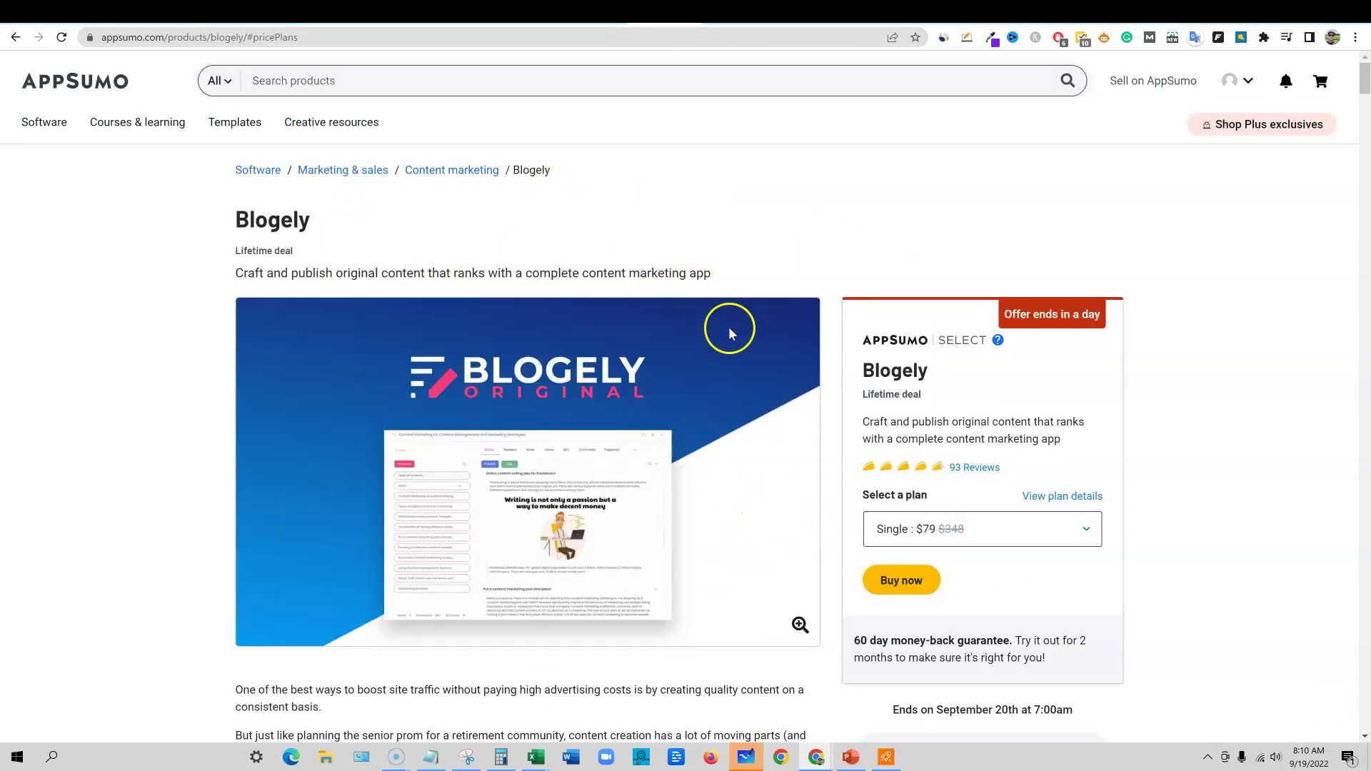
Switch to the Blogely app and look over the dashboard's performance calendars and weekly article and social post charts.
{"action": "left_click", "coordinate": [741, 15]}
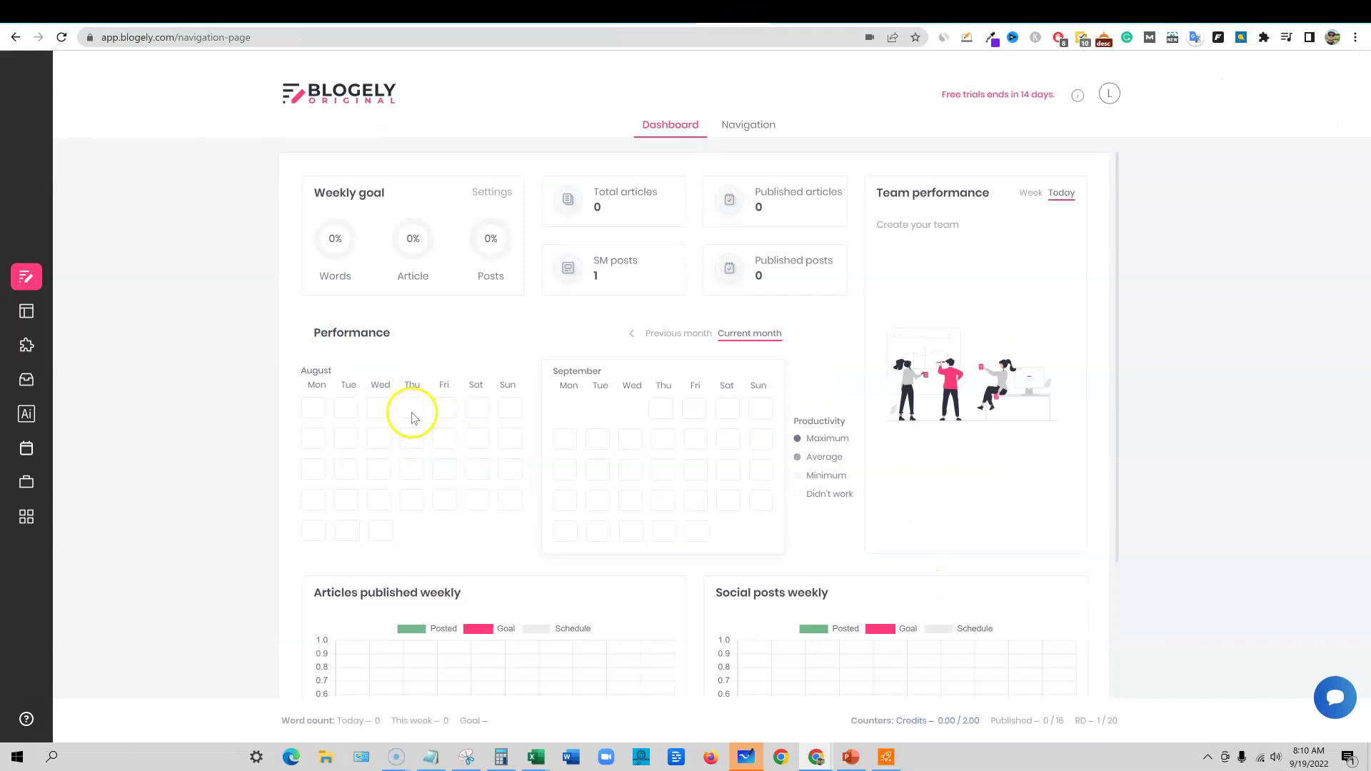
{"action": "scroll", "coordinate": [675, 446], "scroll_direction": "down", "scroll_amount": 2}
{"action": "scroll", "coordinate": [675, 446], "scroll_direction": "down", "scroll_amount": 2}
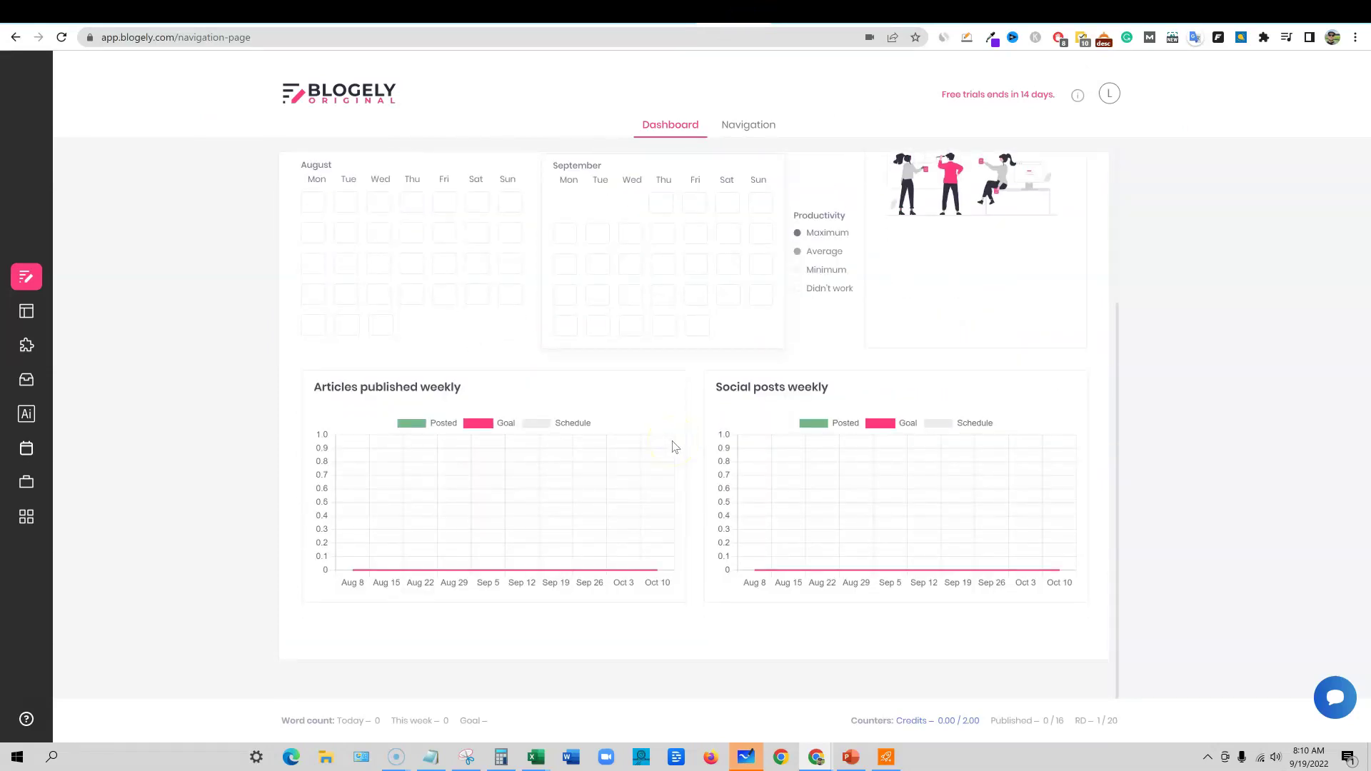
{"action": "scroll", "coordinate": [674, 446], "scroll_direction": "up", "scroll_amount": 1}
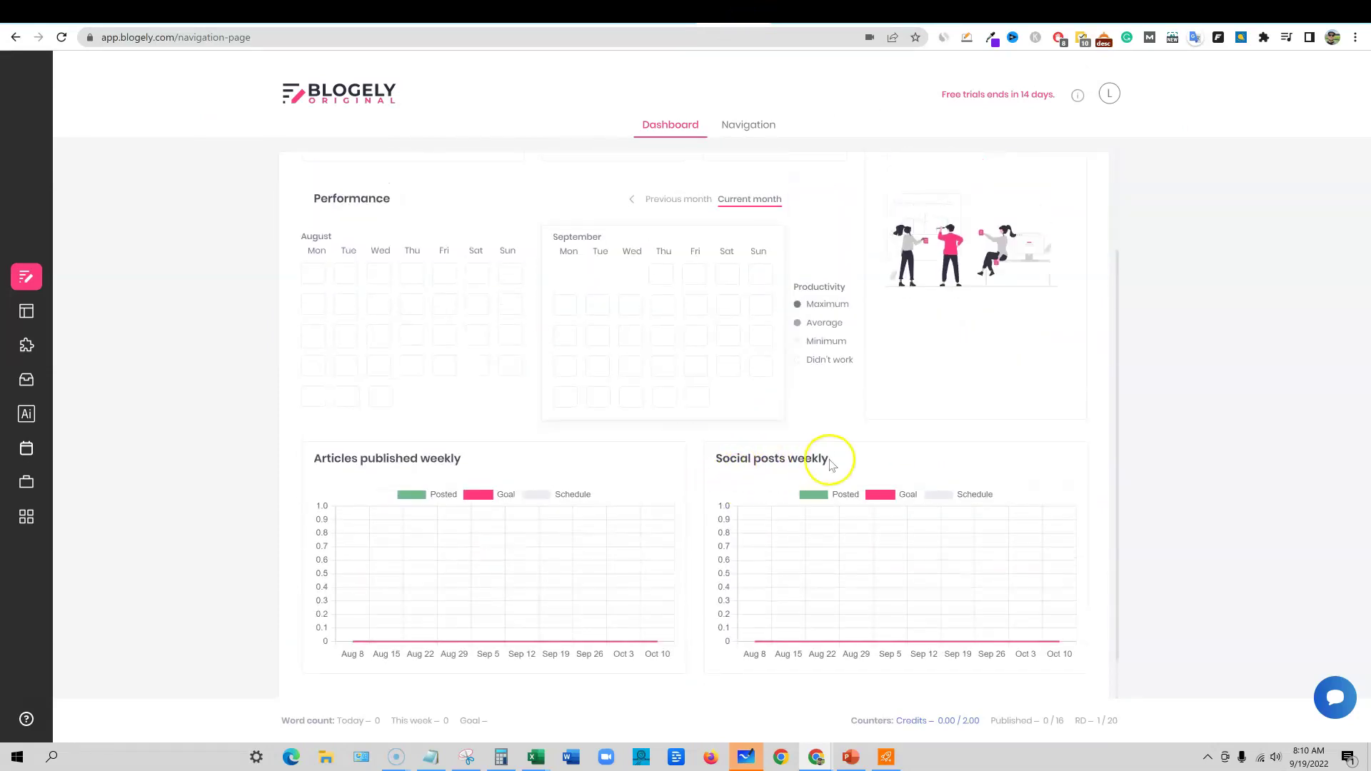
{"action": "scroll", "coordinate": [857, 465], "scroll_direction": "up", "scroll_amount": 2}
Open the Blogely account settings to view the account information.
{"action": "left_click", "coordinate": [1111, 98]}
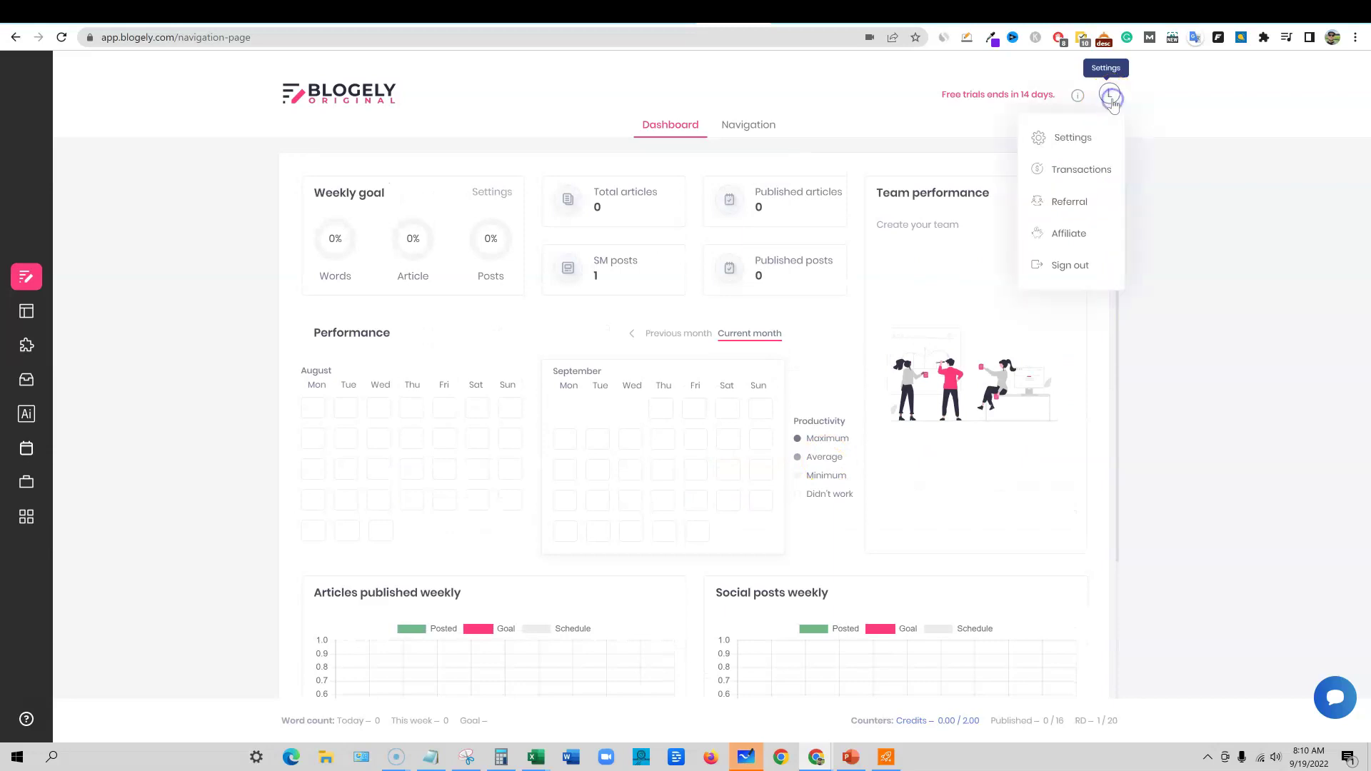
{"action": "left_click", "coordinate": [1081, 138]}
{"action": "left_click", "coordinate": [1080, 138]}
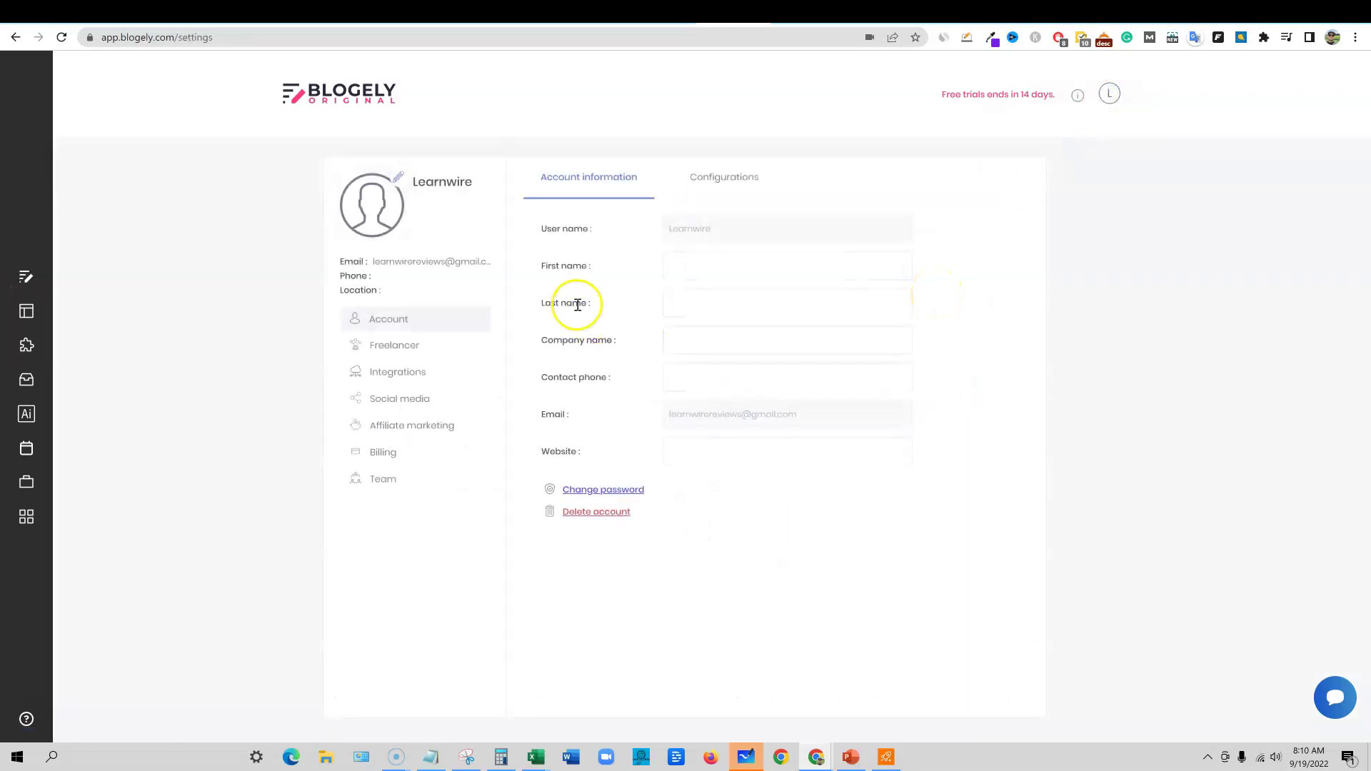
Examine the Freelancer profile settings, including the hourly pay ranges behind the rate grades.
{"action": "left_click", "coordinate": [407, 356]}
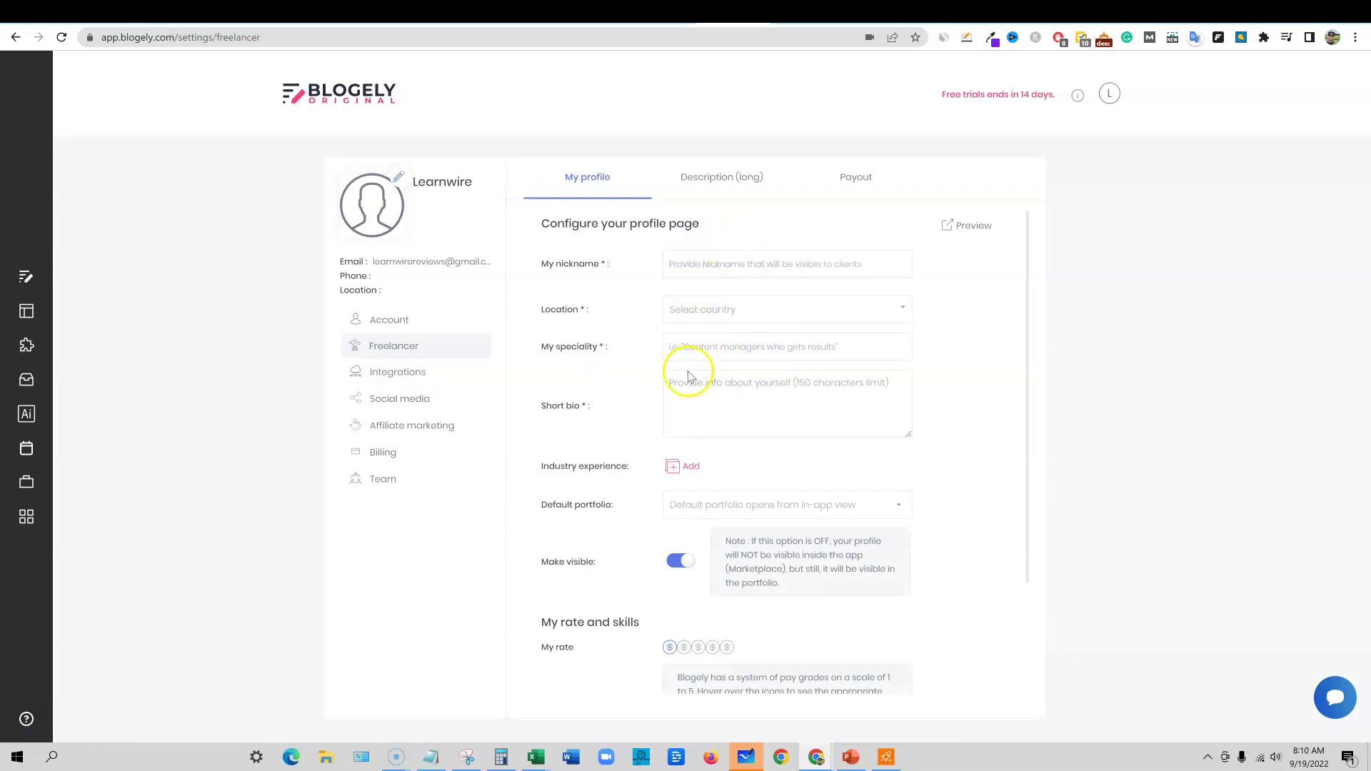
{"action": "mouse_move", "coordinate": [700, 648]}
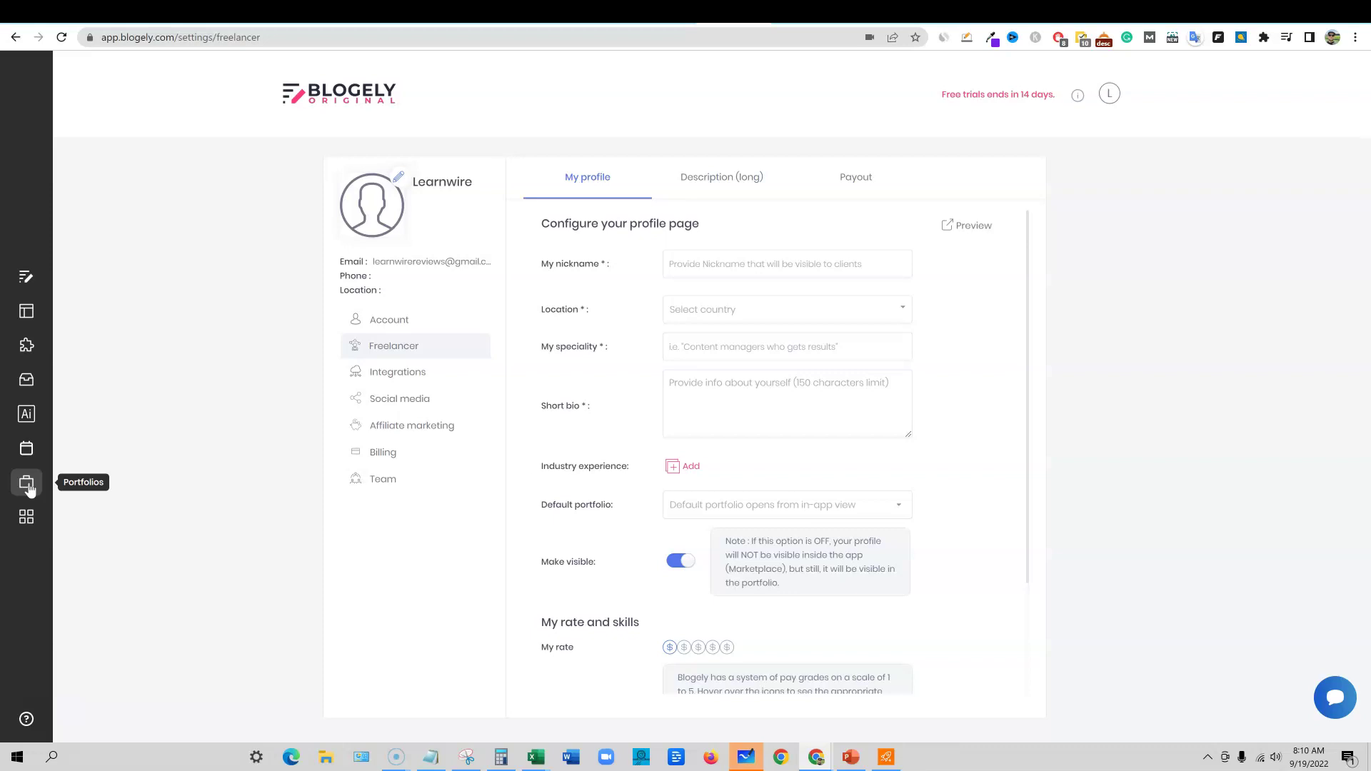
{"action": "left_click", "coordinate": [102, 275]}
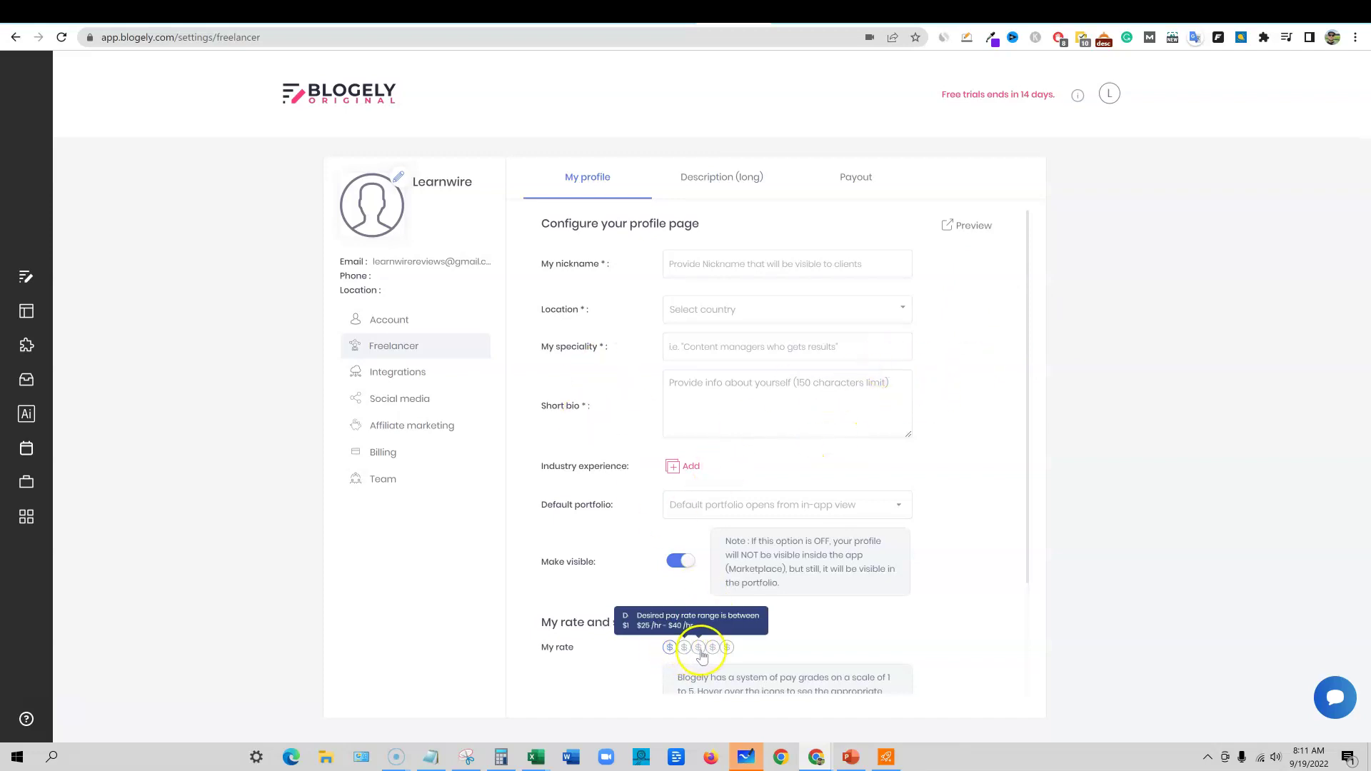
{"action": "scroll", "coordinate": [753, 658], "scroll_direction": "down", "scroll_amount": 1}
{"action": "scroll", "coordinate": [753, 659], "scroll_direction": "up", "scroll_amount": 1}
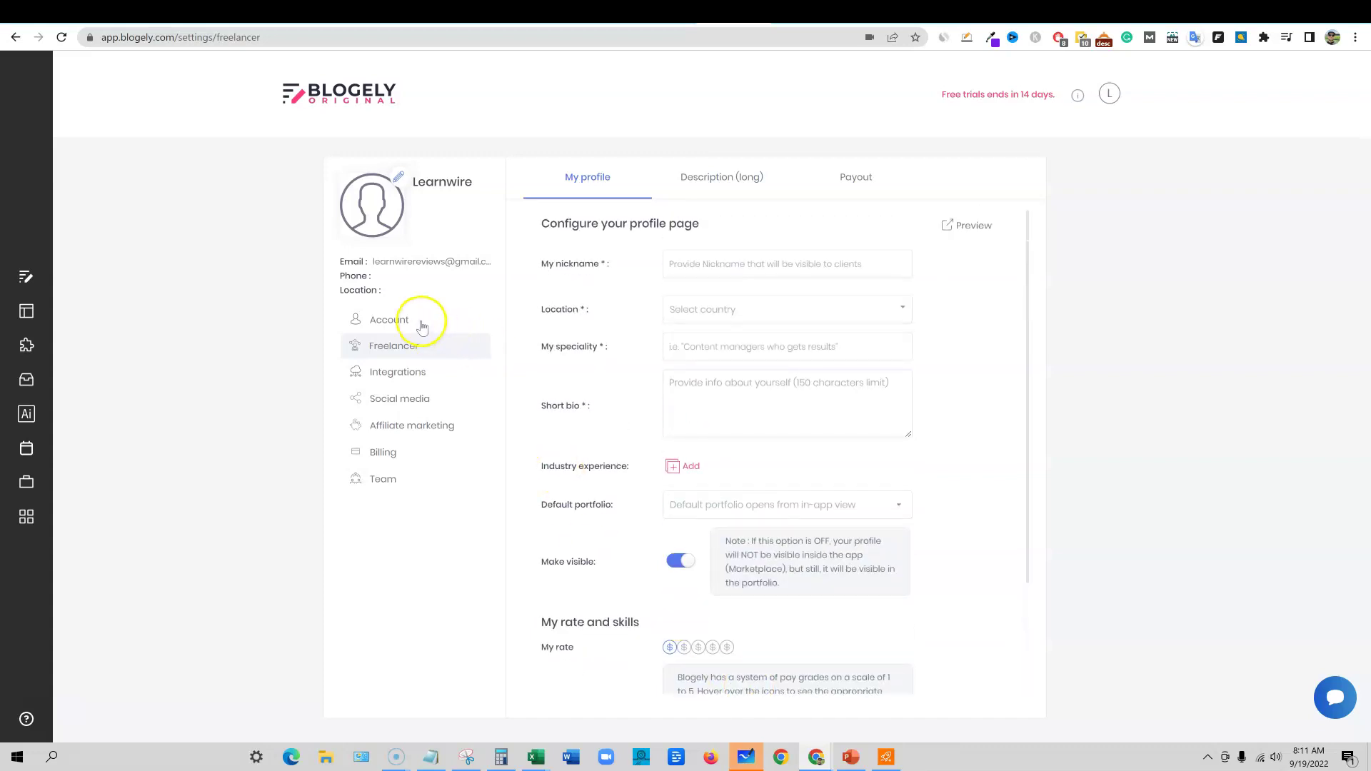
Review the CMS and writing assistance integrations, the connected services and the social media connection options in the settings.
{"action": "left_click", "coordinate": [407, 373]}
{"action": "scroll", "coordinate": [704, 407], "scroll_direction": "down", "scroll_amount": 2}
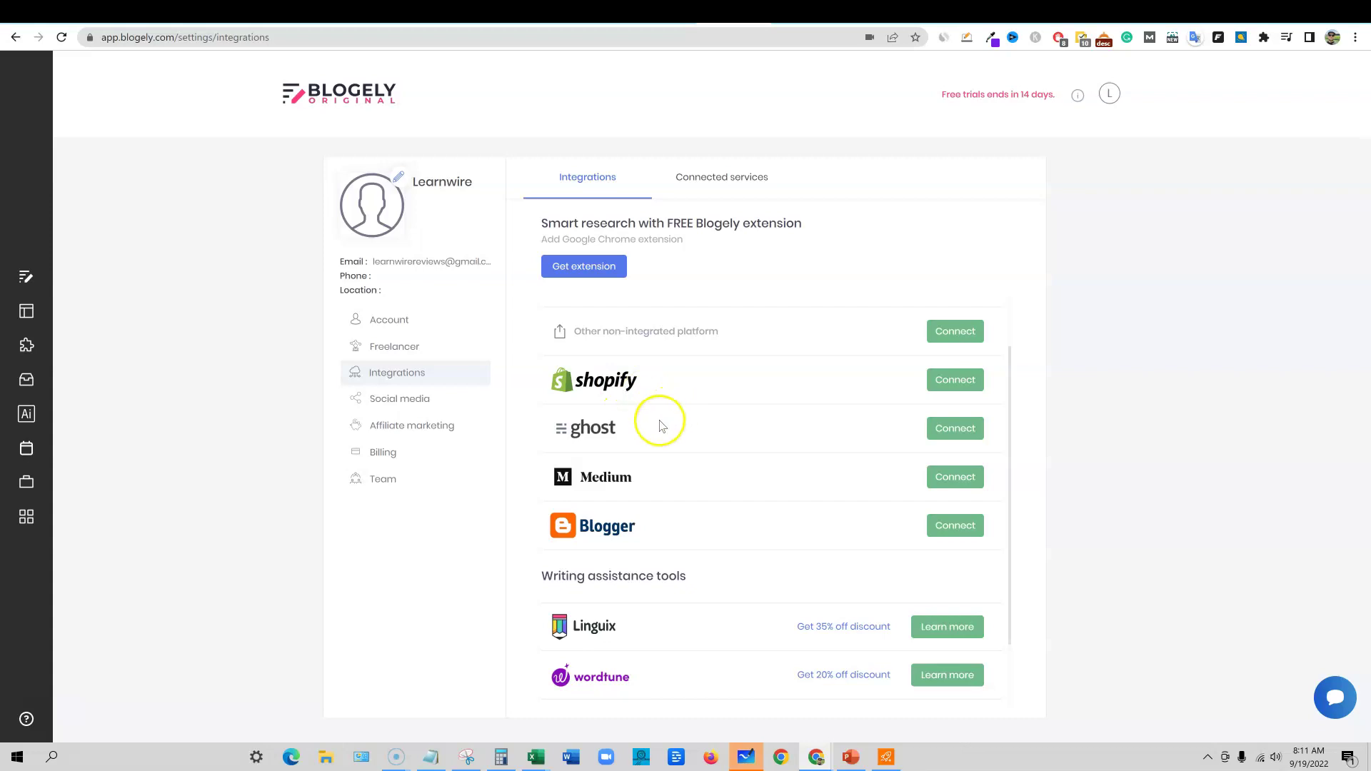
{"action": "scroll", "coordinate": [657, 572], "scroll_direction": "down", "scroll_amount": 2}
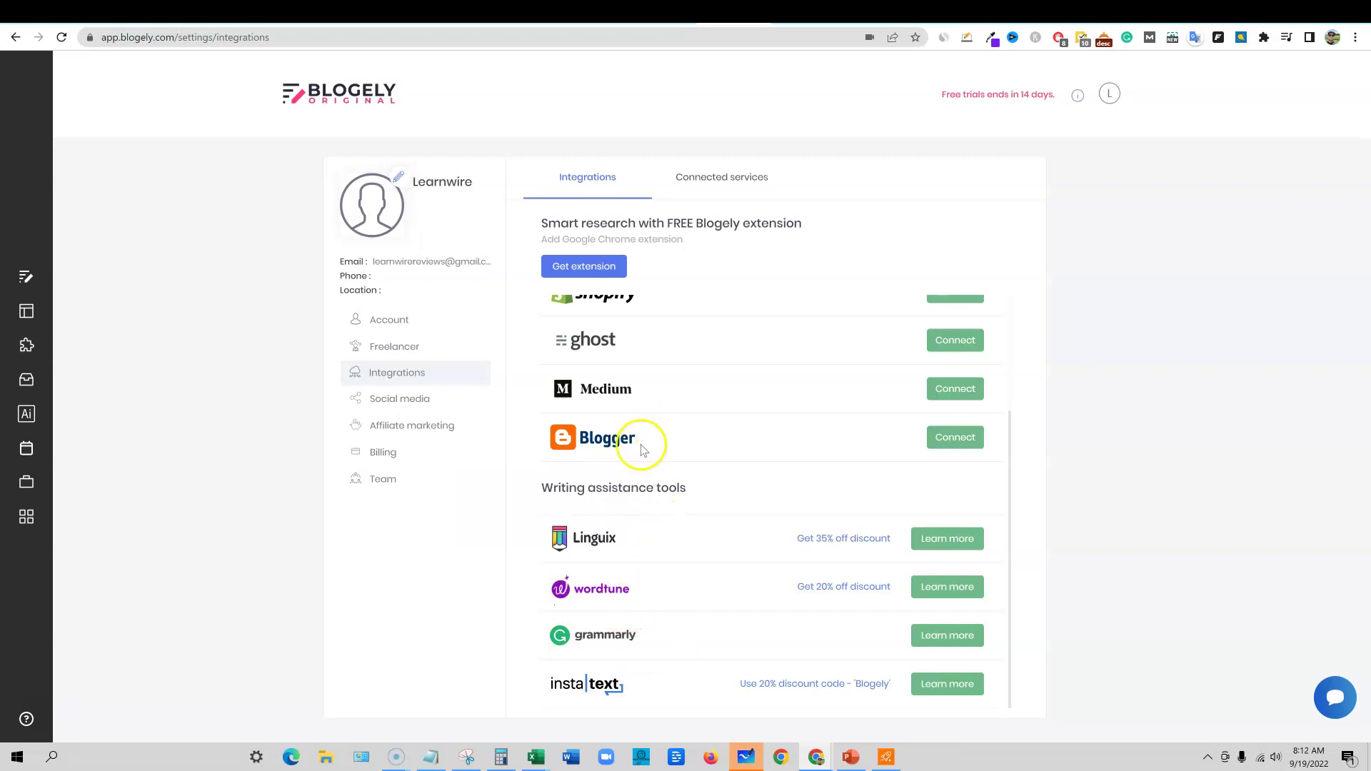
{"action": "scroll", "coordinate": [643, 457], "scroll_direction": "up", "scroll_amount": 3}
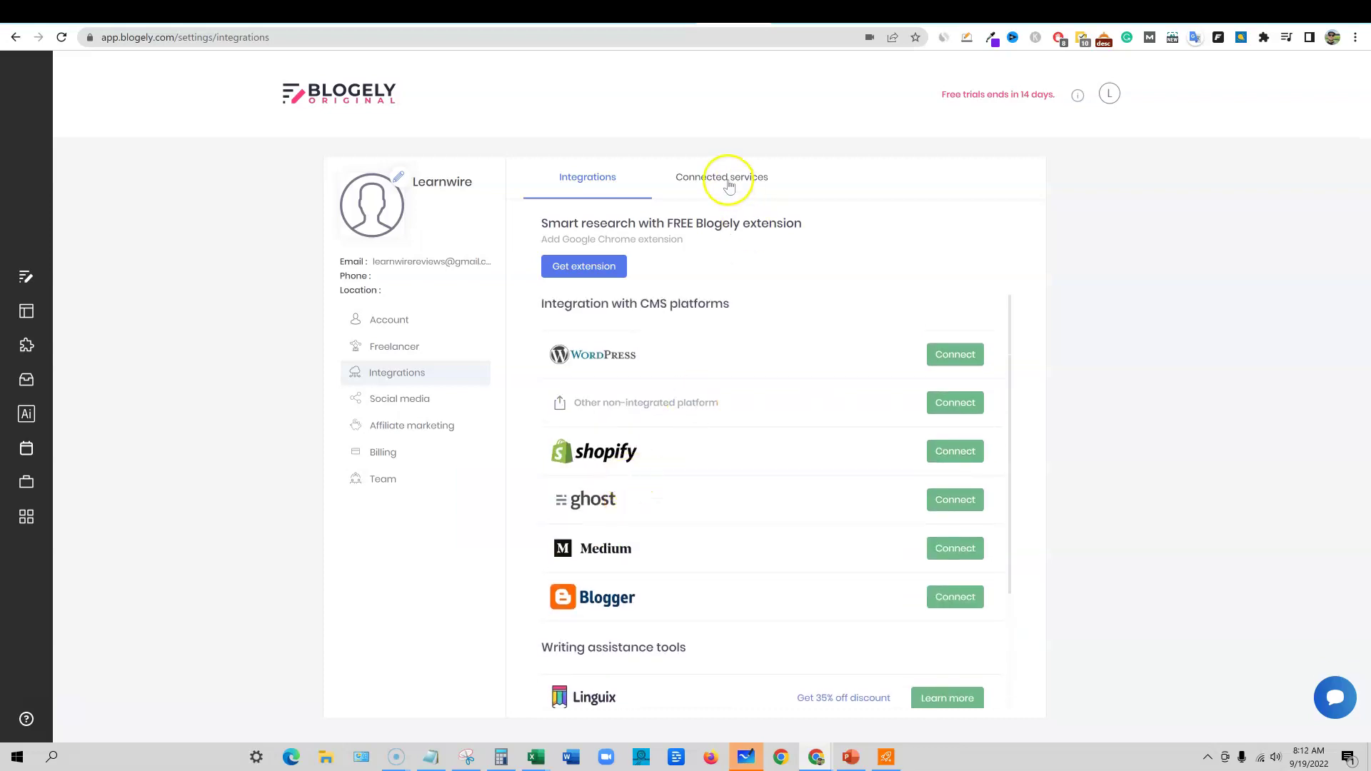
{"action": "scroll", "coordinate": [821, 537], "scroll_direction": "down", "scroll_amount": 3}
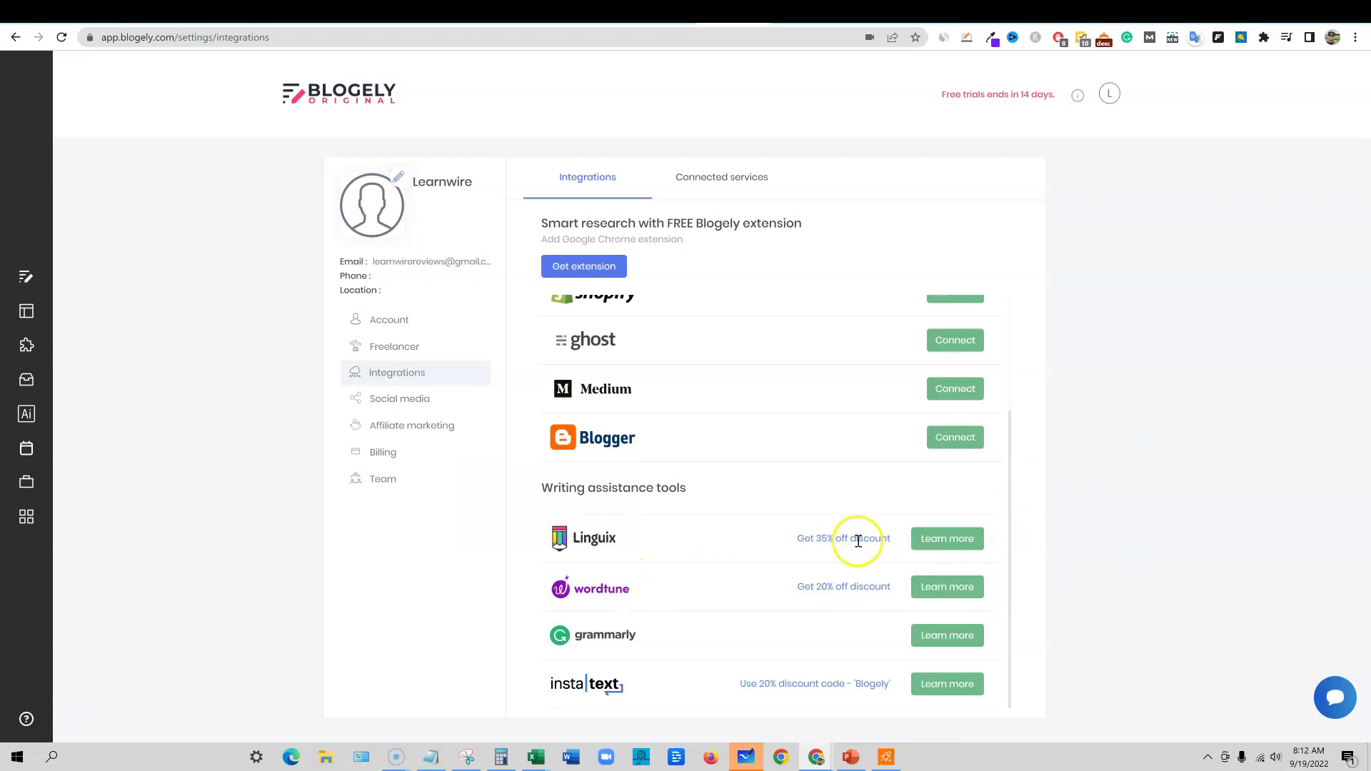
{"action": "scroll", "coordinate": [624, 632], "scroll_direction": "up", "scroll_amount": 3}
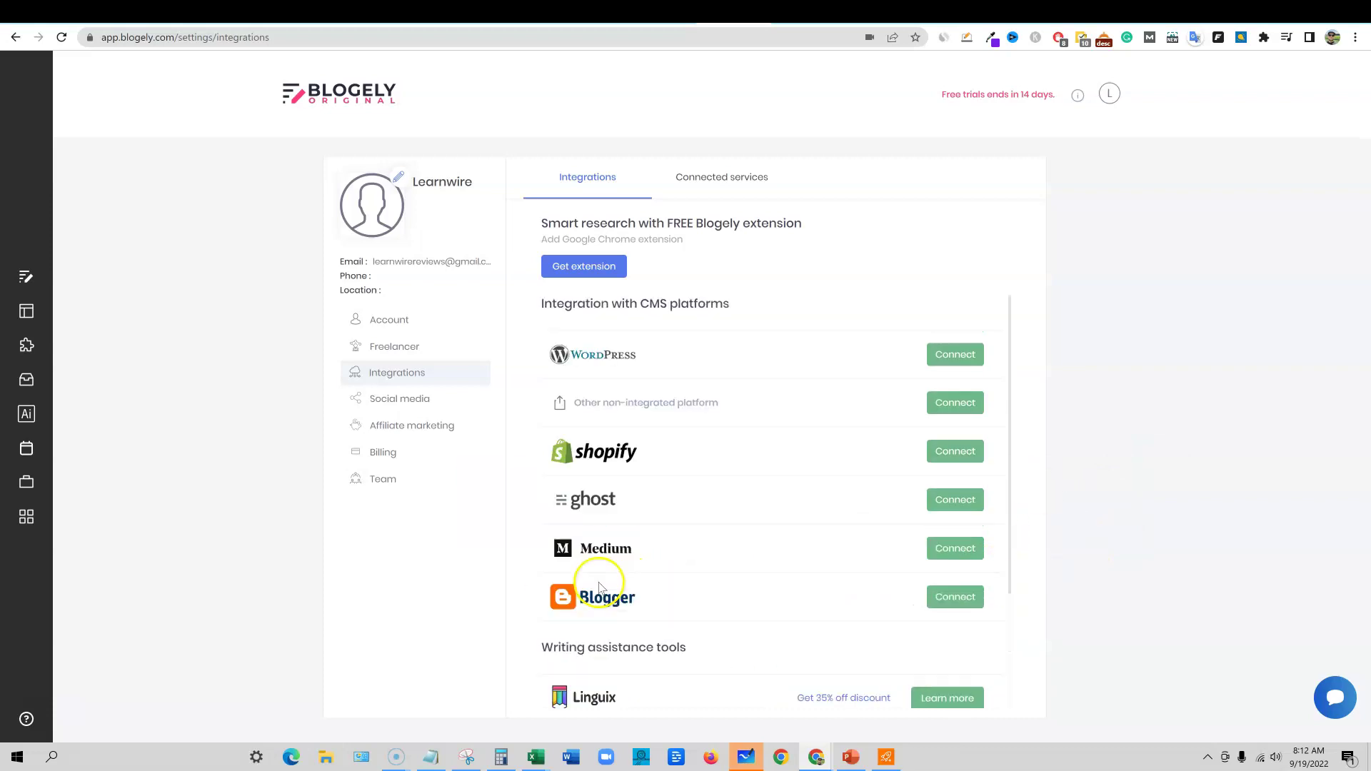
{"action": "left_click", "coordinate": [718, 175]}
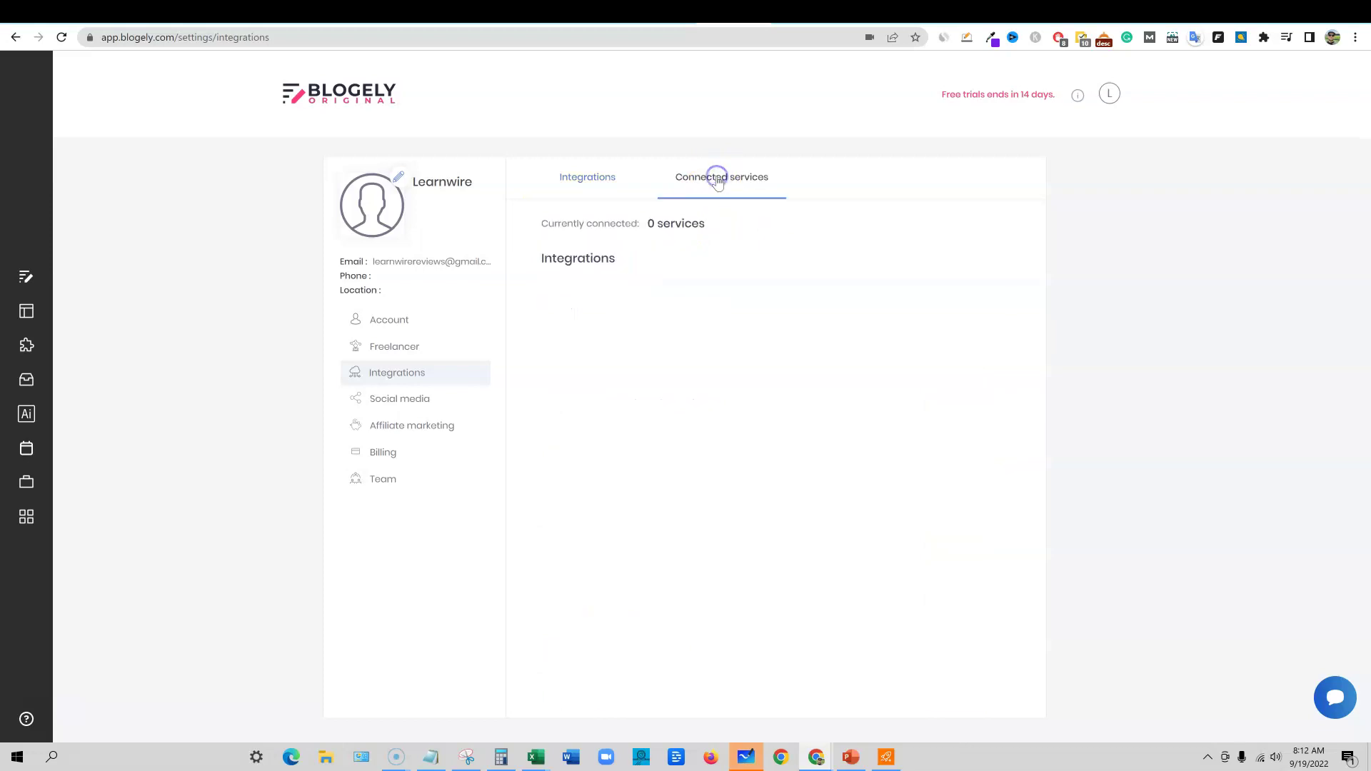
{"action": "left_click", "coordinate": [406, 403]}
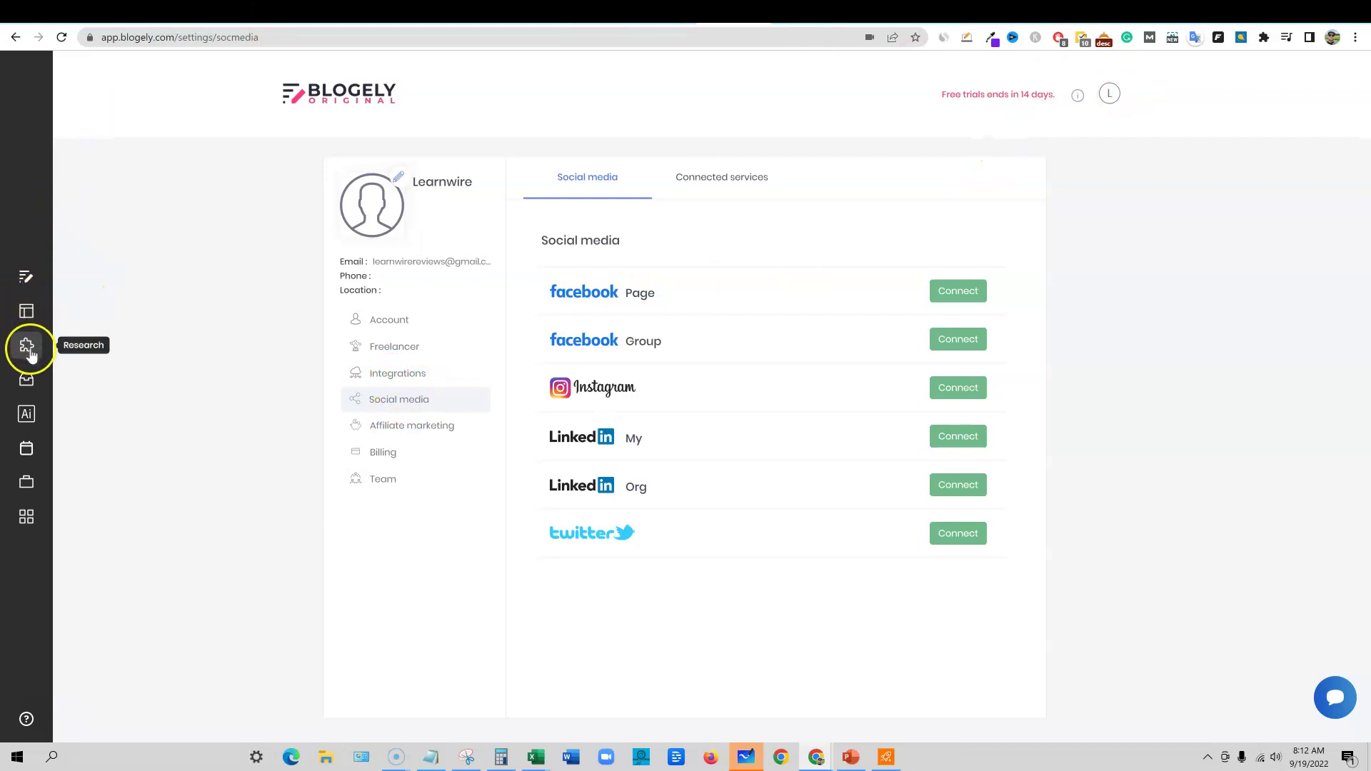
Create a new social media post of the Standard type in the content area.
{"action": "left_click", "coordinate": [29, 319]}
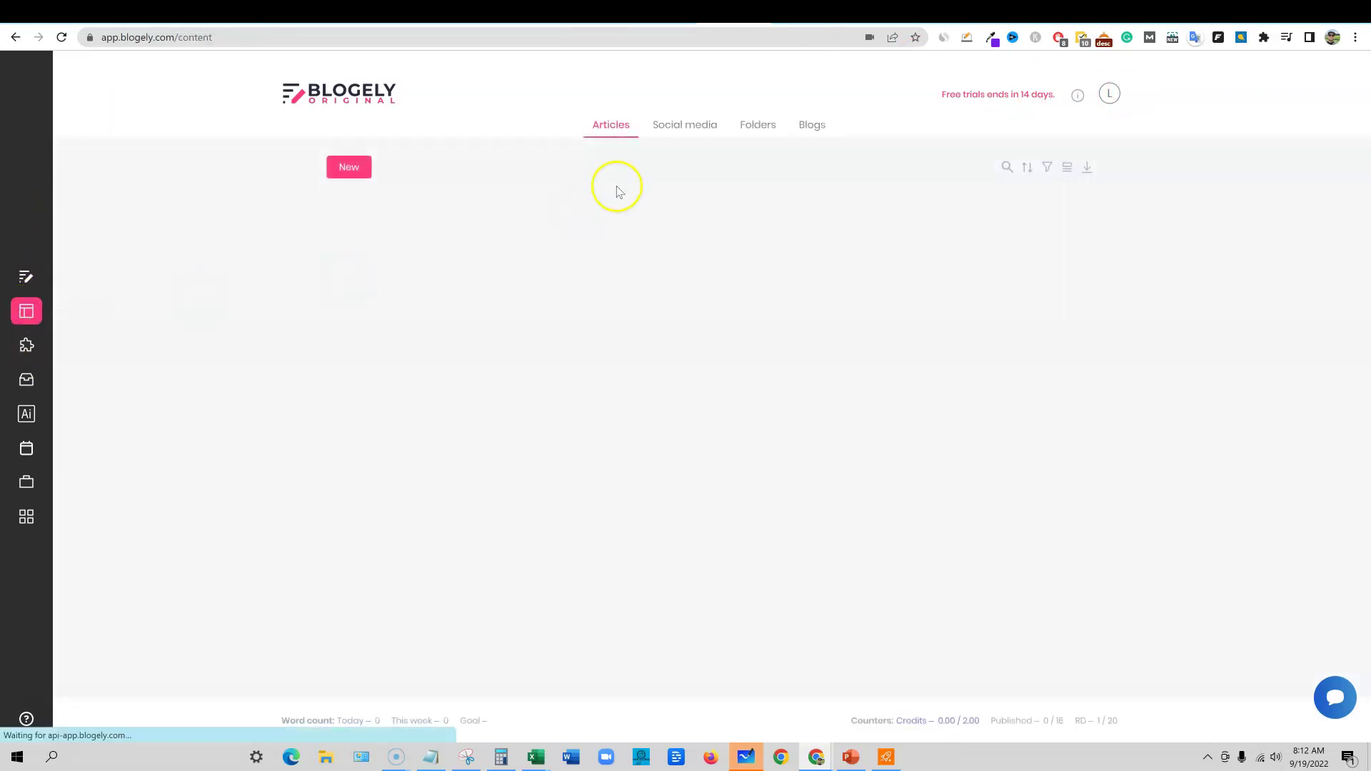
{"action": "left_click", "coordinate": [676, 127]}
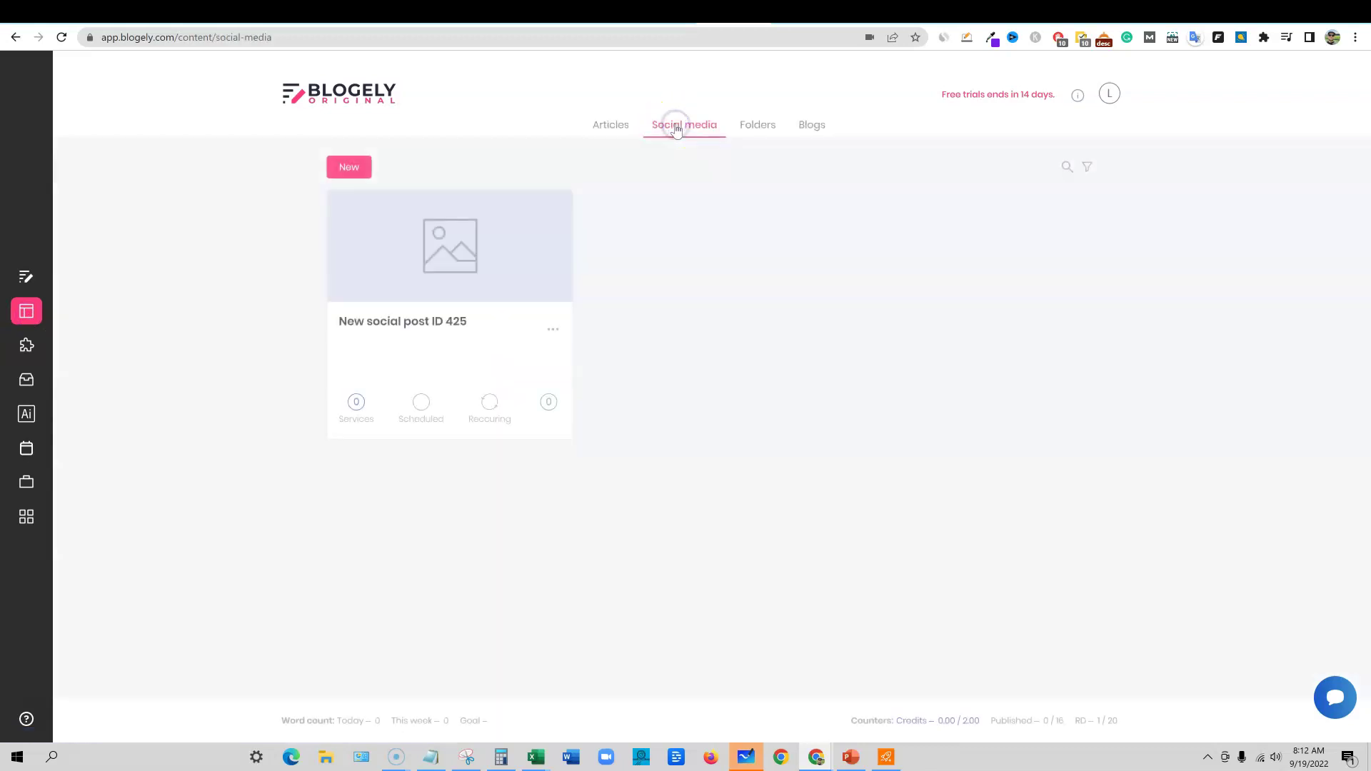
{"action": "left_click", "coordinate": [352, 169]}
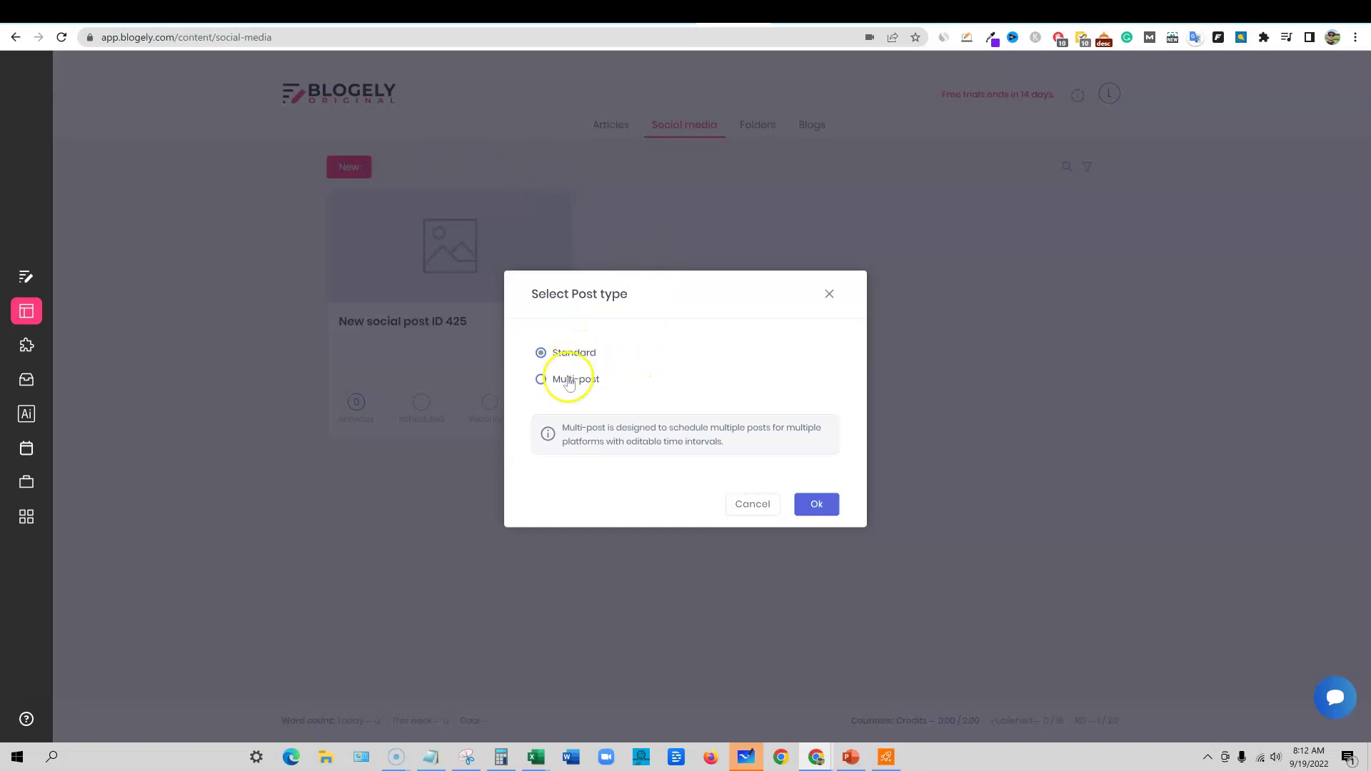
{"action": "left_click", "coordinate": [816, 505]}
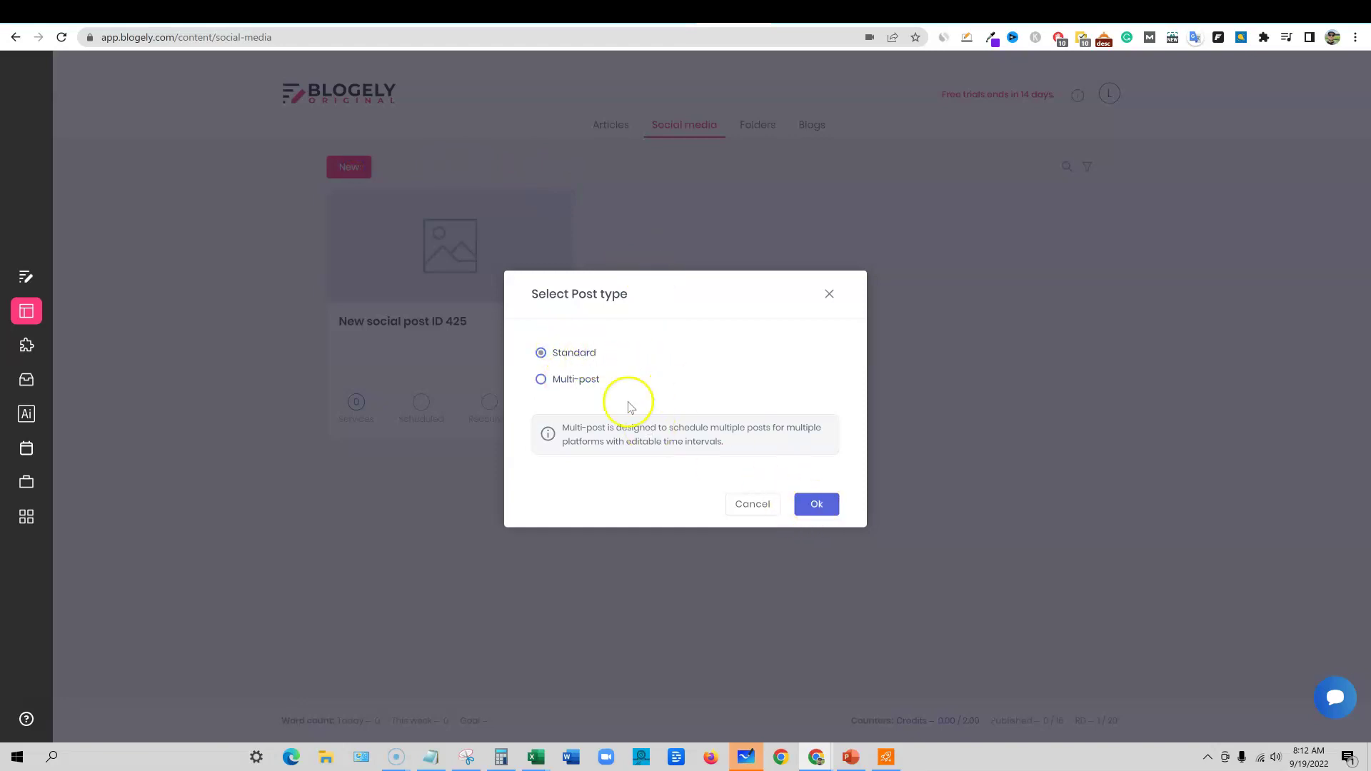
{"action": "left_click", "coordinate": [816, 504]}
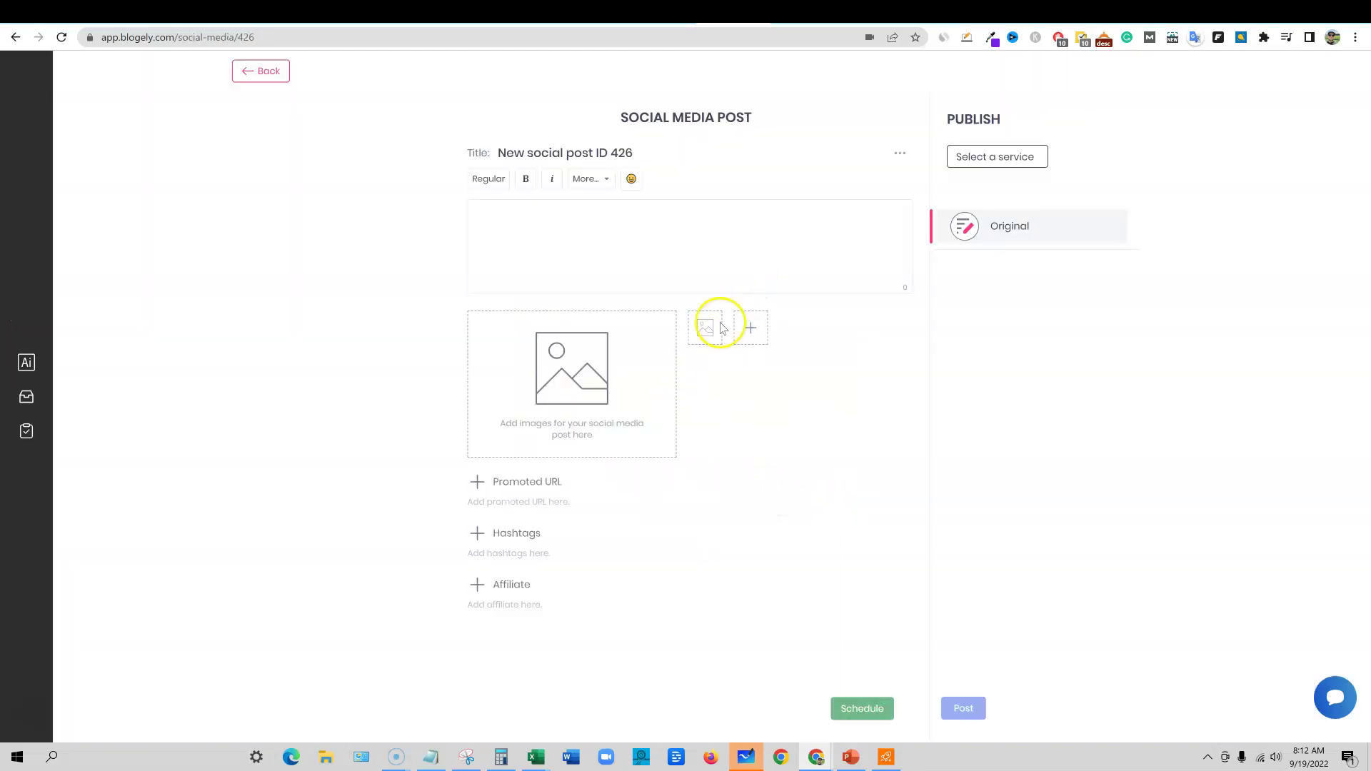
Add the Pixabay background image of an open book with a bench on its green pages to the social media post.
{"action": "left_click", "coordinate": [548, 245]}
{"action": "left_click", "coordinate": [569, 367]}
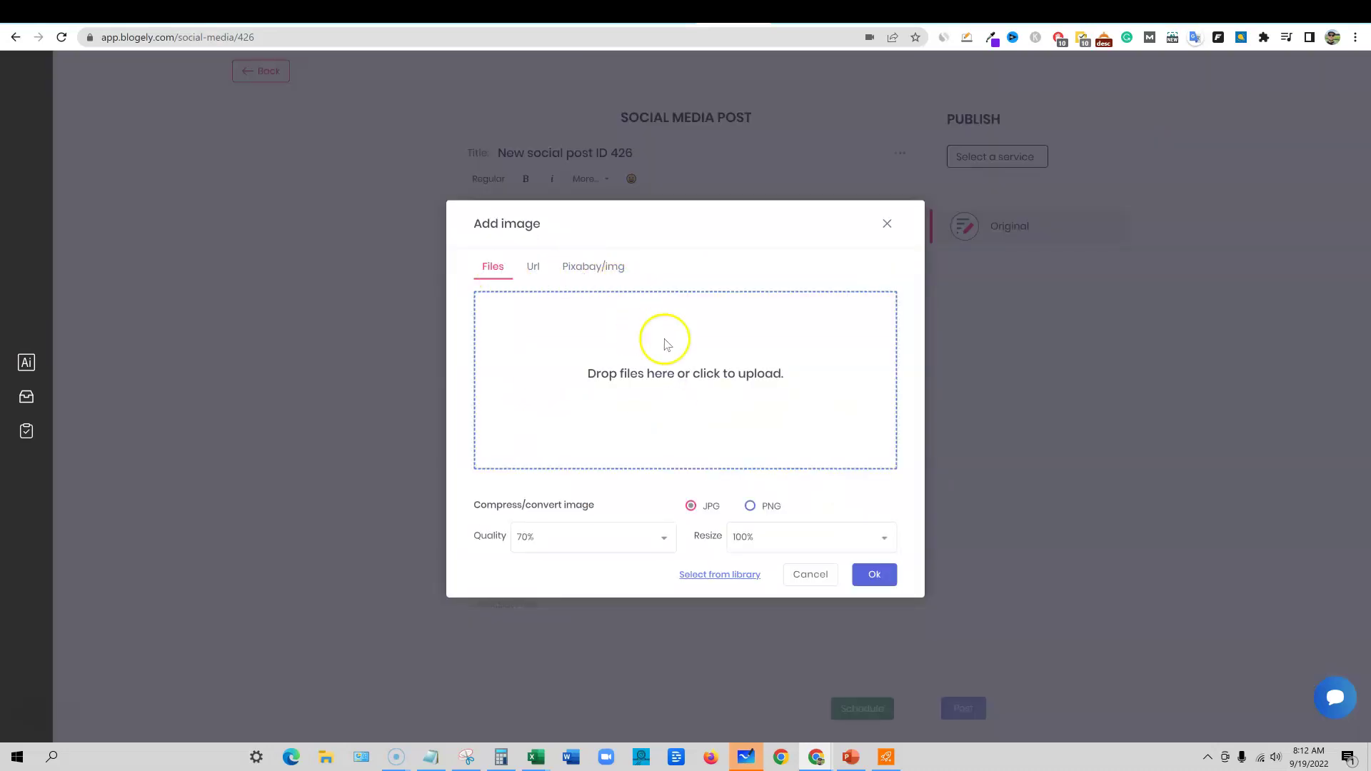
{"action": "left_click", "coordinate": [662, 539]}
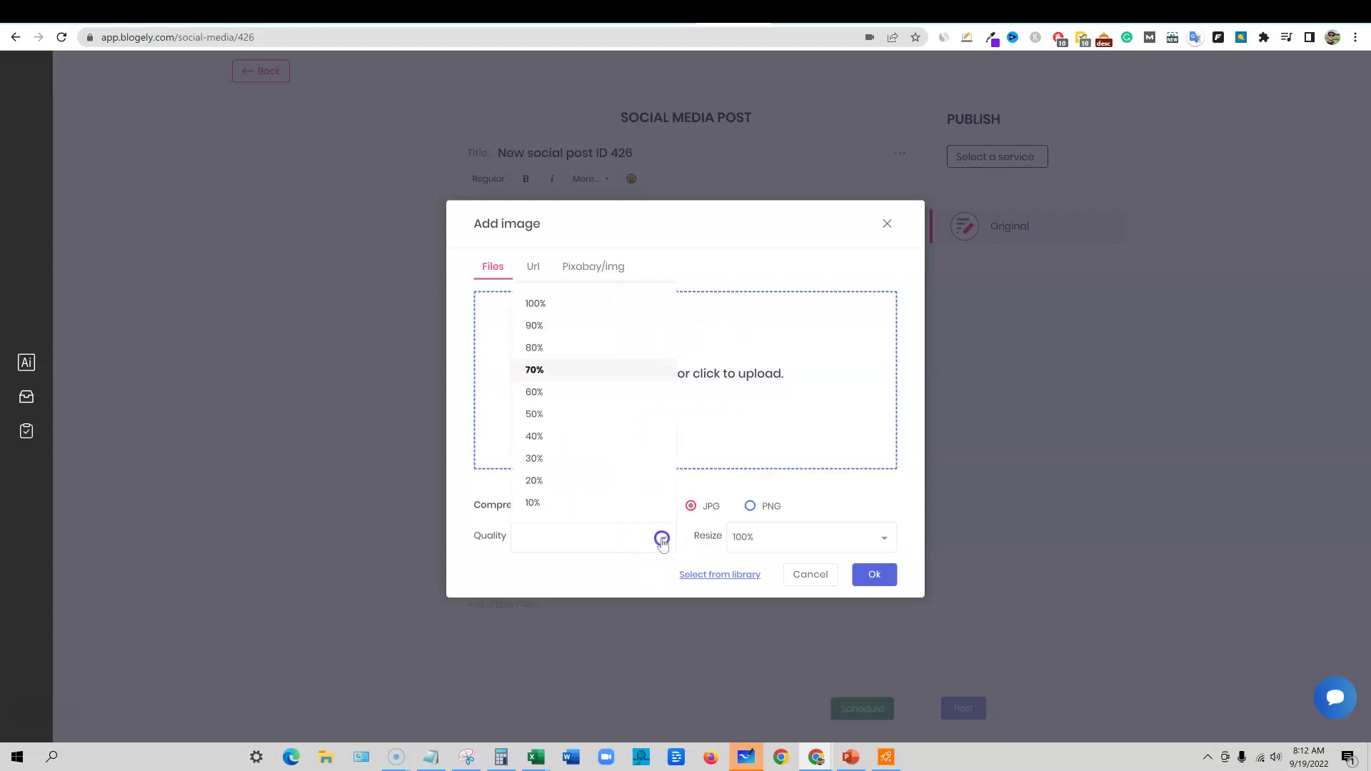
{"action": "left_click", "coordinate": [662, 539]}
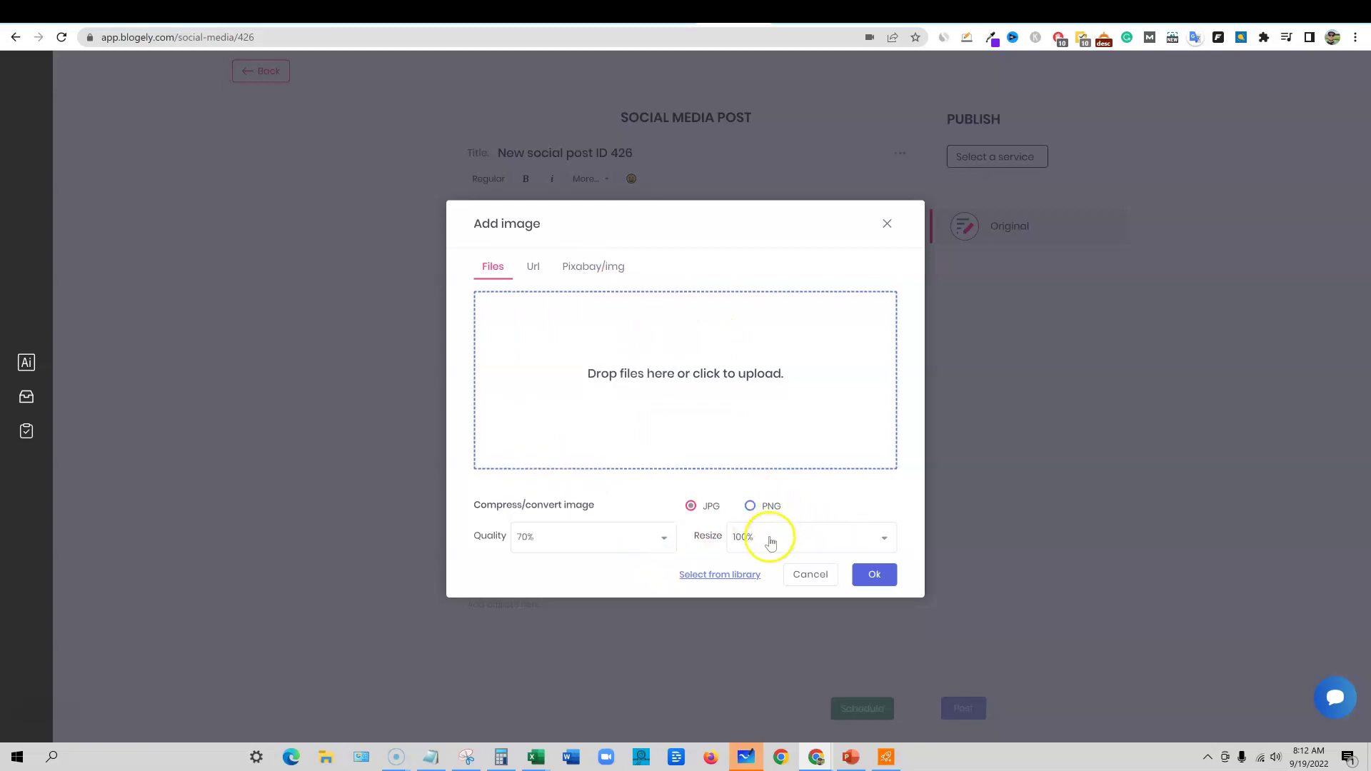
{"action": "left_click", "coordinate": [535, 268]}
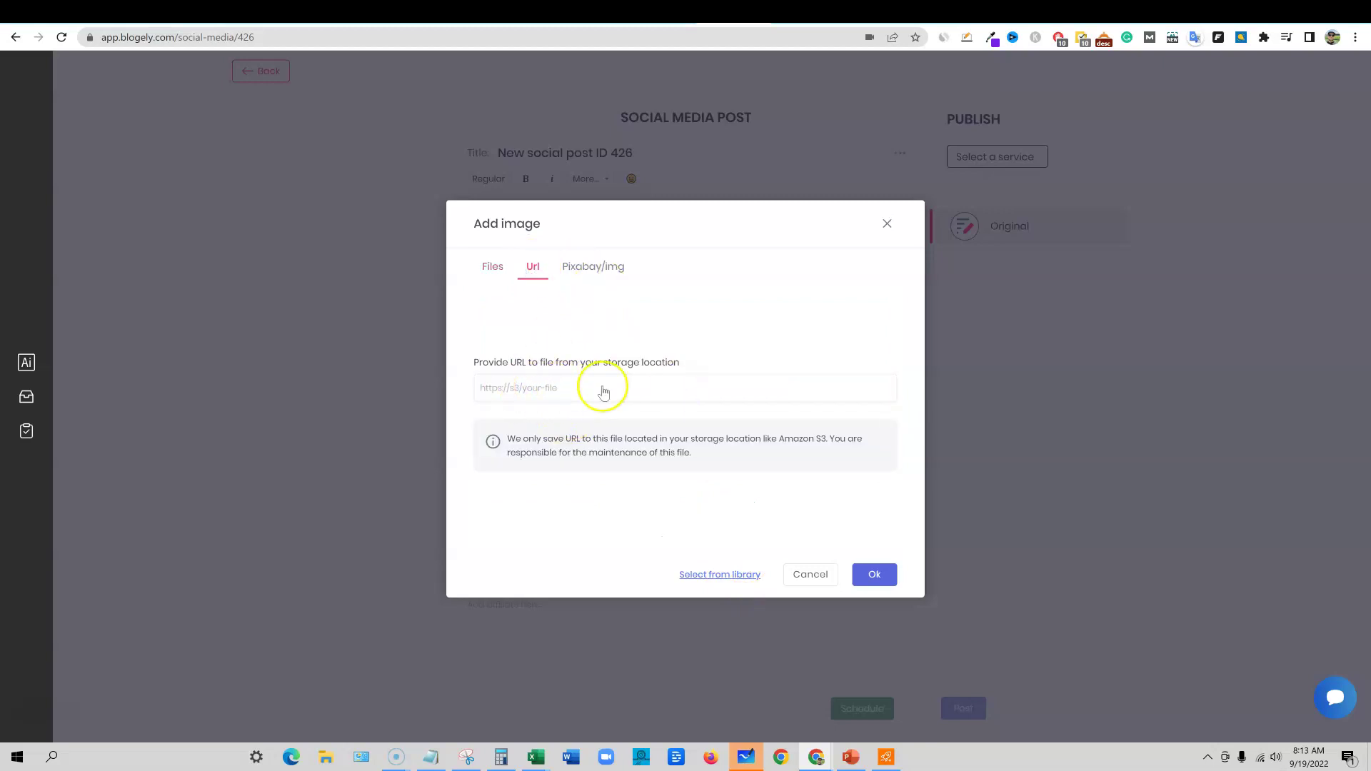
{"action": "left_click", "coordinate": [604, 268]}
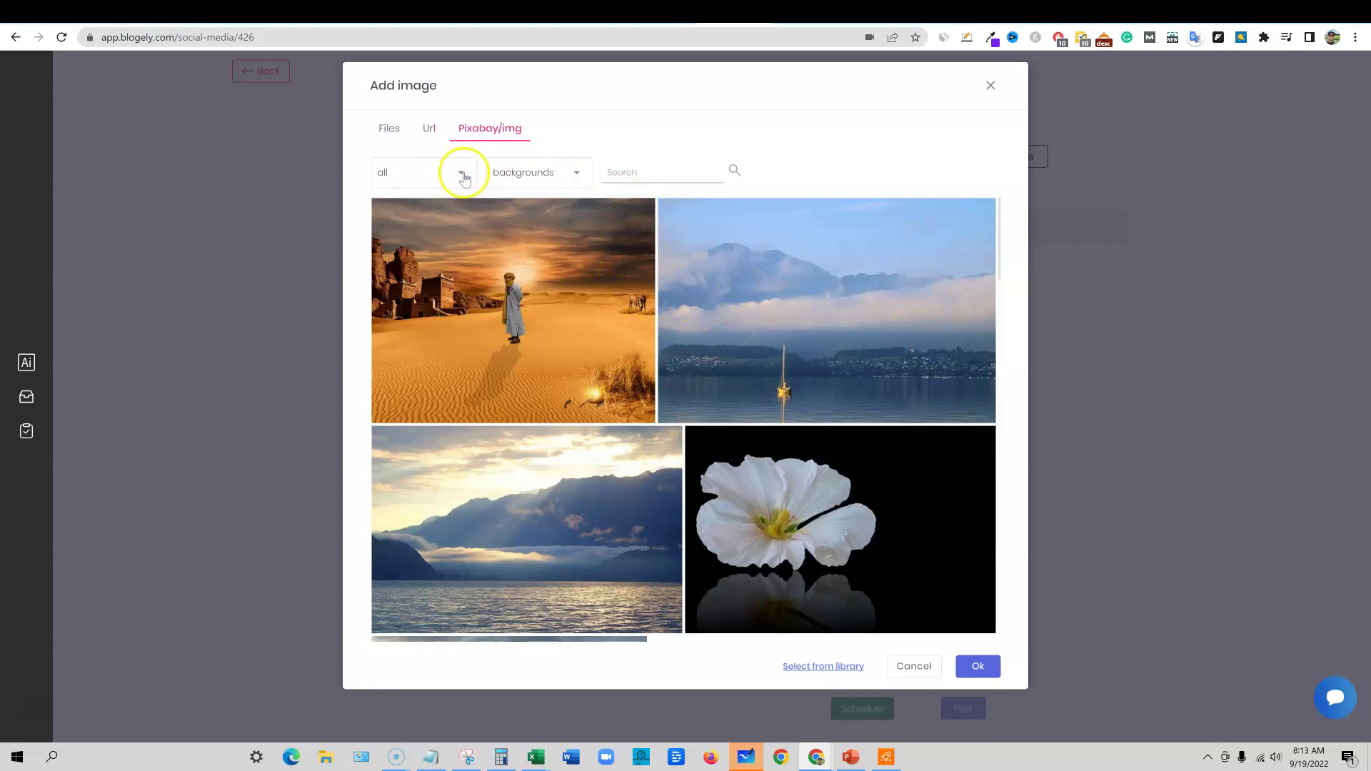
{"action": "scroll", "coordinate": [685, 564], "scroll_direction": "down", "scroll_amount": 10}
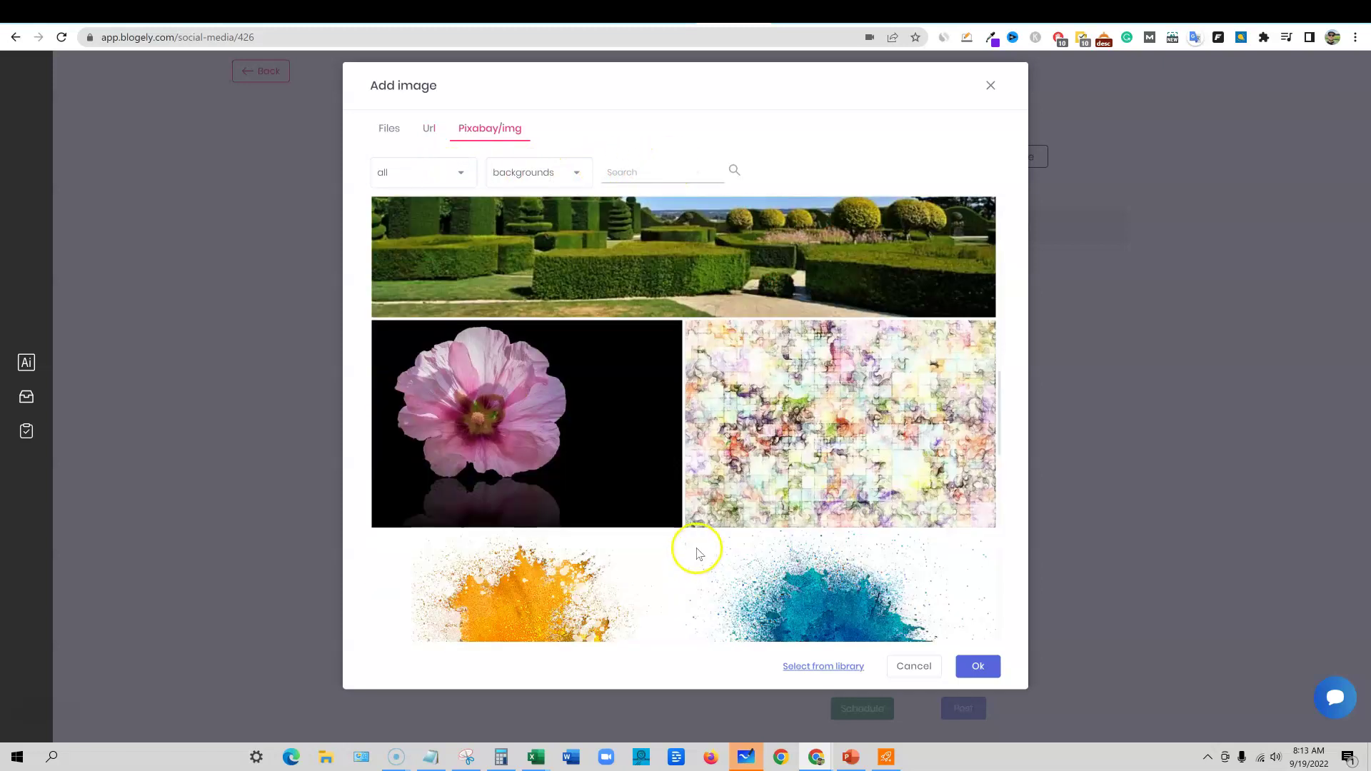
{"action": "scroll", "coordinate": [612, 398], "scroll_direction": "up", "scroll_amount": 4}
{"action": "left_click", "coordinate": [542, 306]}
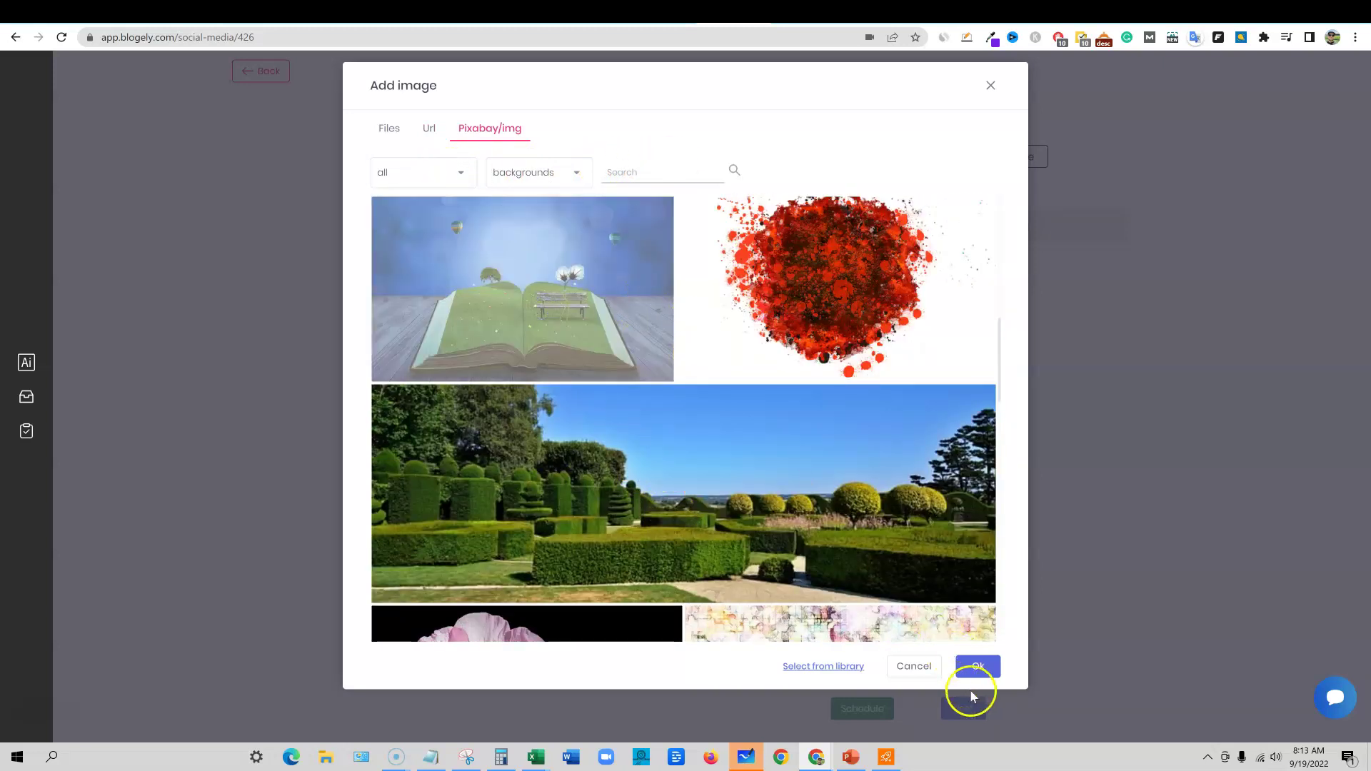
{"action": "left_click", "coordinate": [975, 667]}
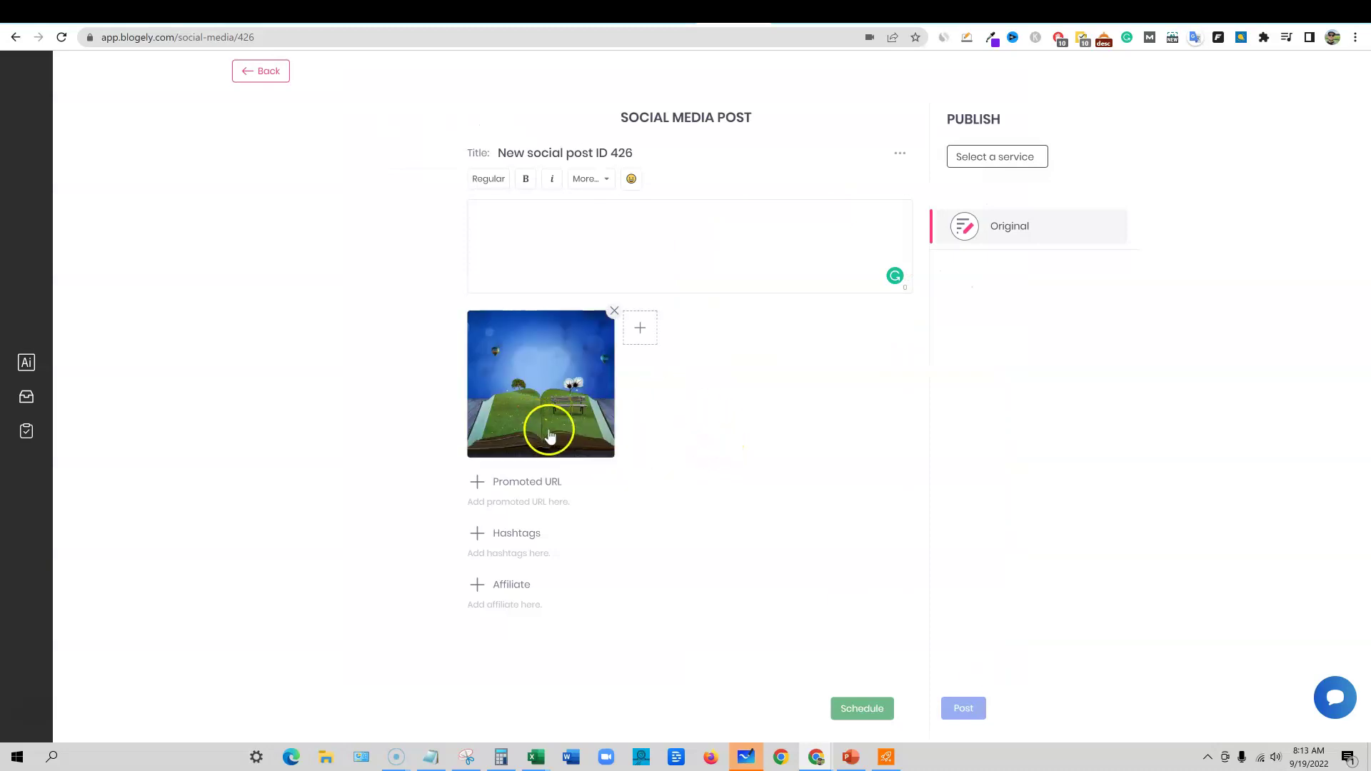
Examine the additional text style options available for the social media post's body text.
{"action": "left_click", "coordinate": [545, 235]}
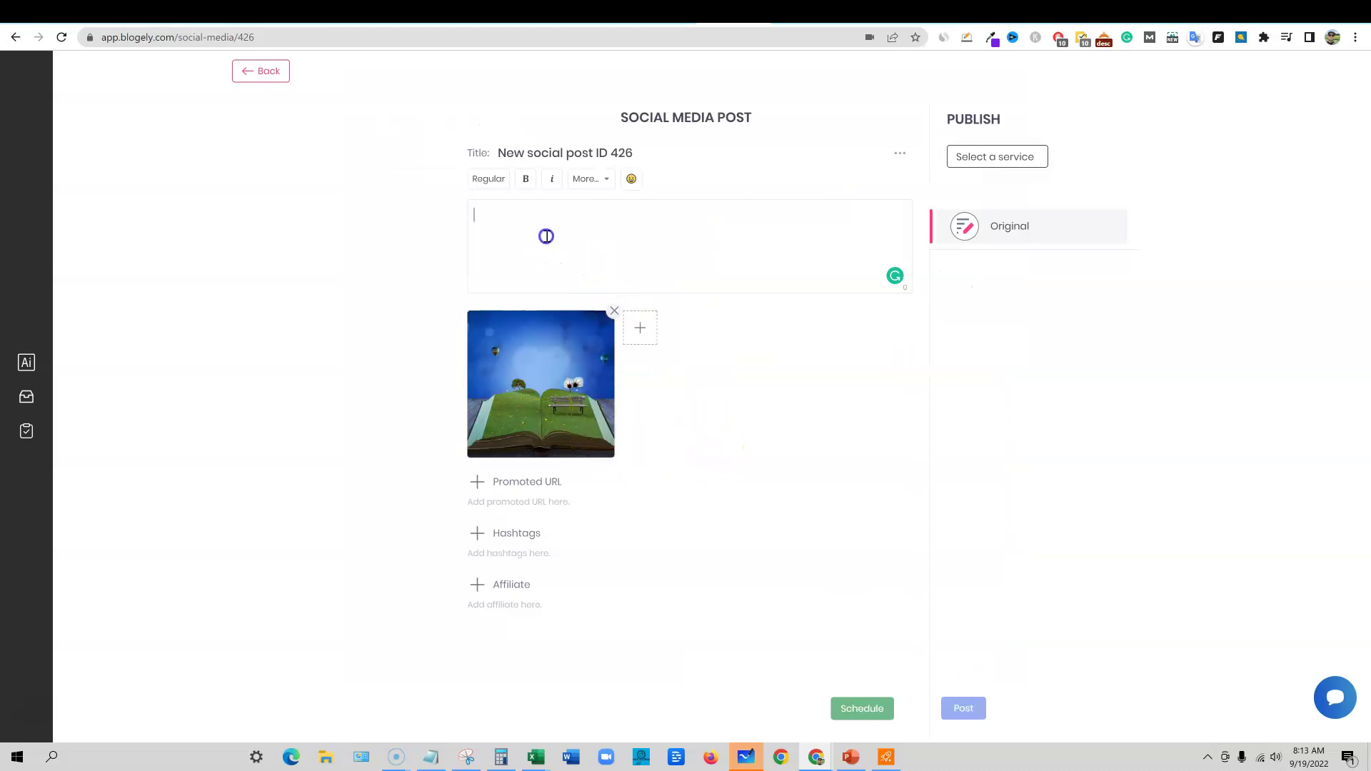
{"action": "left_click", "coordinate": [605, 180]}
{"action": "scroll", "coordinate": [628, 414], "scroll_direction": "down", "scroll_amount": 2}
{"action": "scroll", "coordinate": [628, 411], "scroll_direction": "down", "scroll_amount": 2}
{"action": "scroll", "coordinate": [623, 385], "scroll_direction": "up", "scroll_amount": 5}
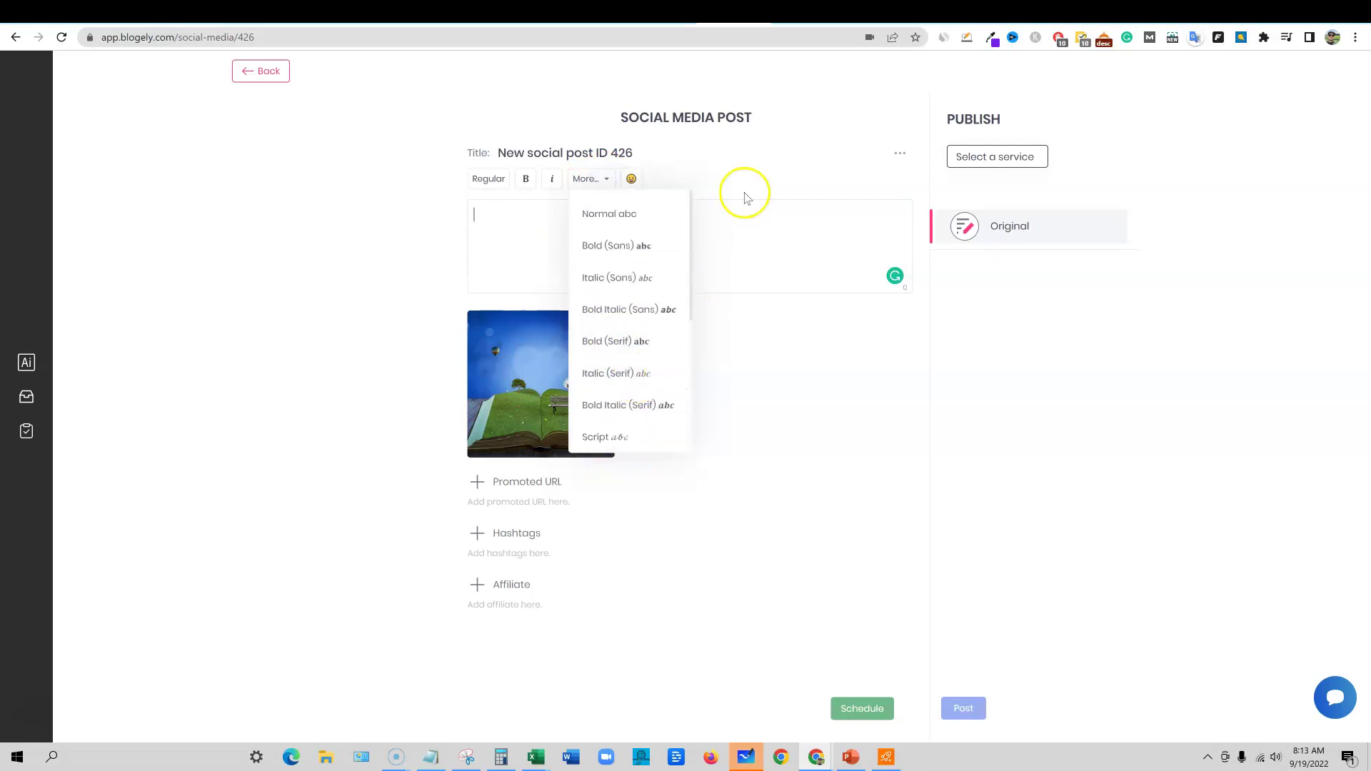
{"action": "left_click", "coordinate": [742, 216]}
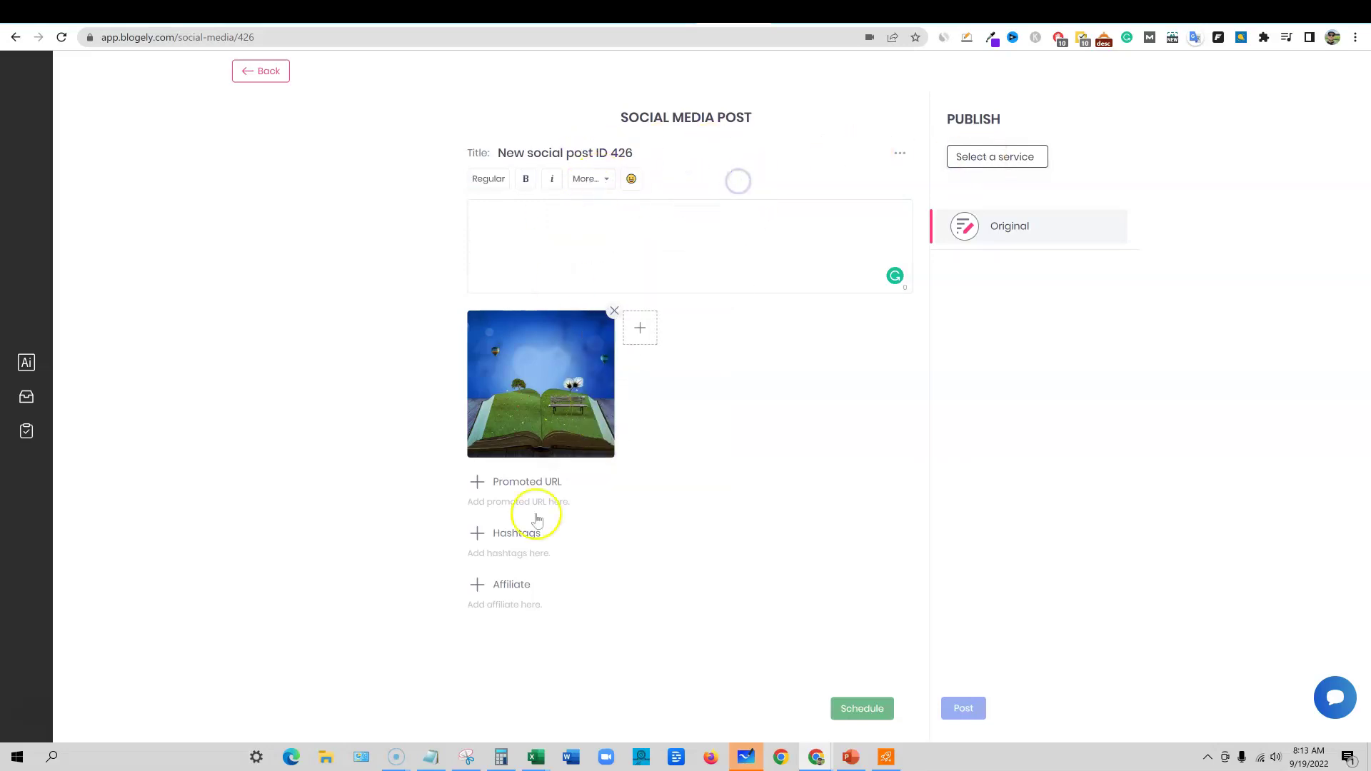
Try to add the hashtag "business" to the social media post.
{"action": "left_click", "coordinate": [478, 533]}
{"action": "left_click", "coordinate": [578, 327]}
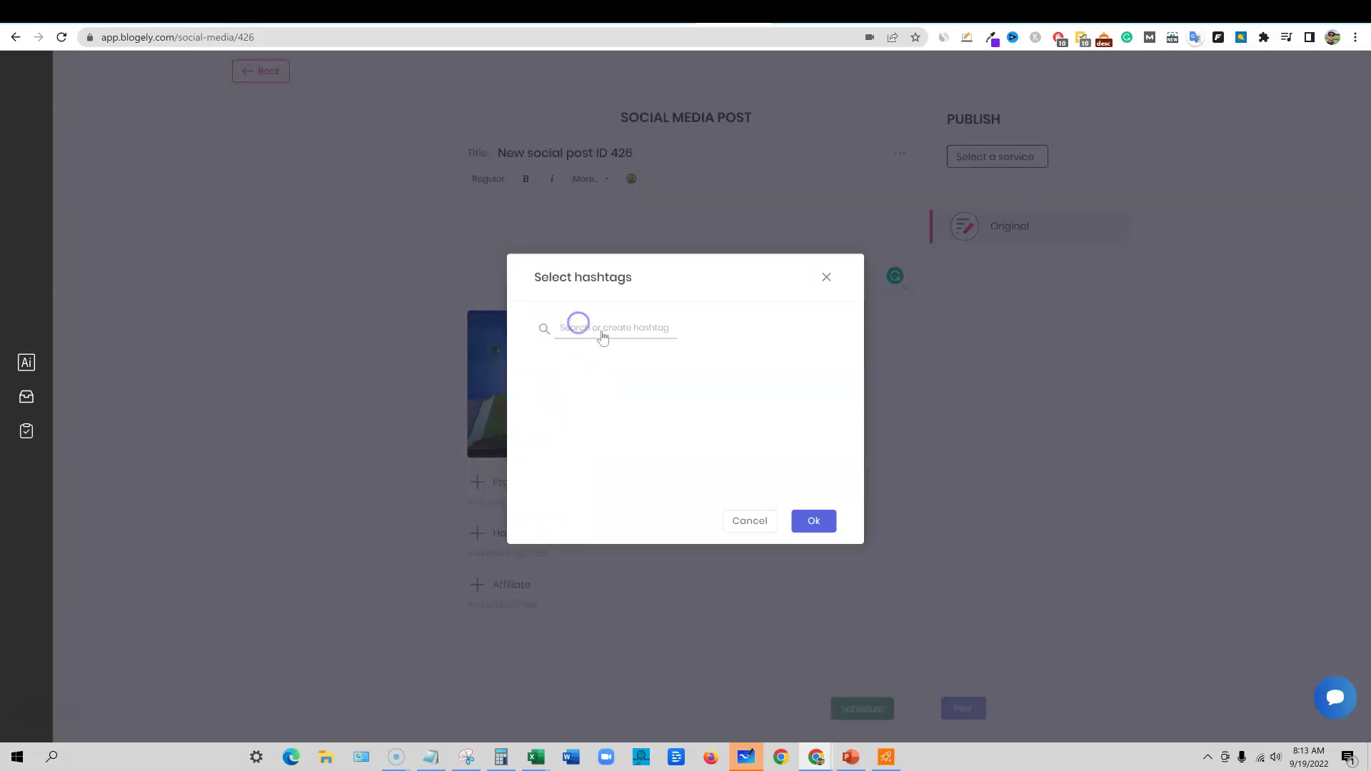
{"action": "type", "text": "business"}
{"action": "left_click", "coordinate": [830, 532]}
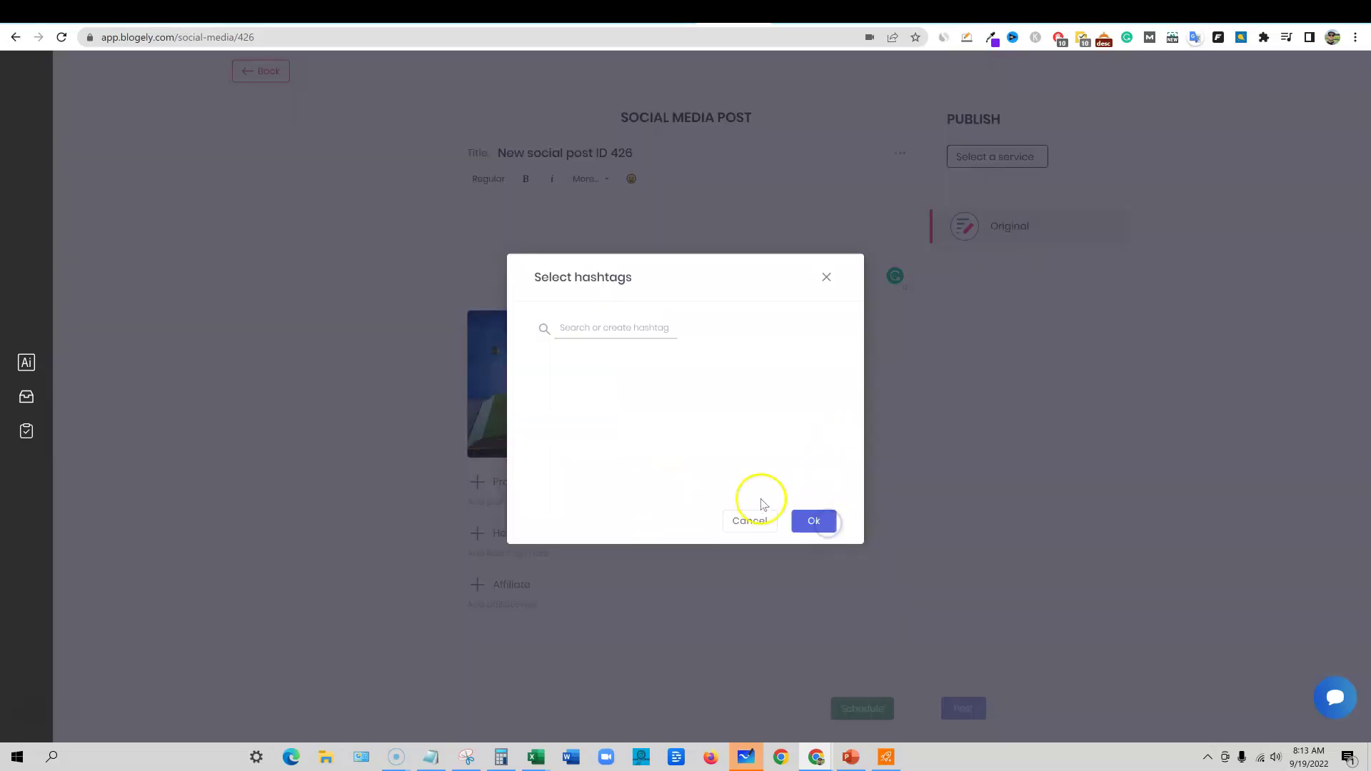
{"action": "left_click", "coordinate": [749, 521]}
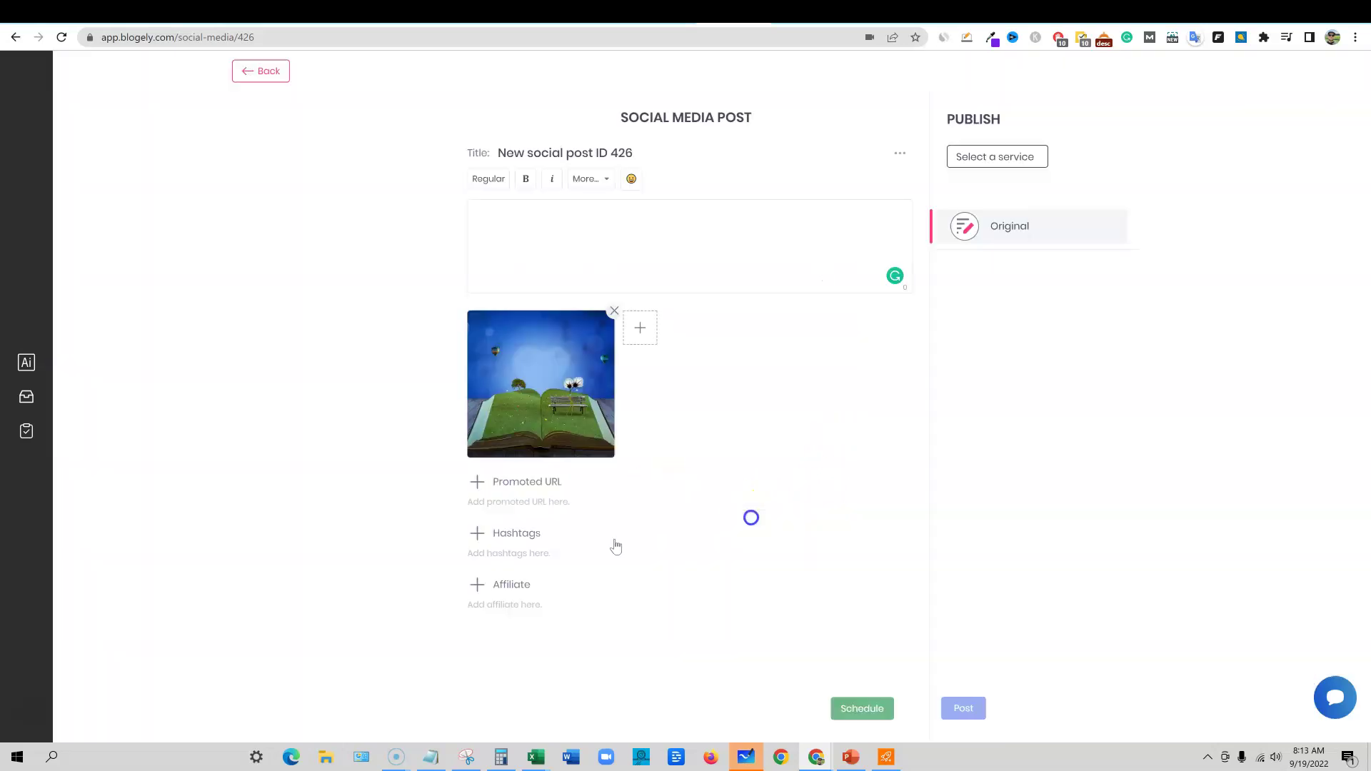
{"action": "left_click", "coordinate": [529, 541]}
{"action": "left_click", "coordinate": [747, 521]}
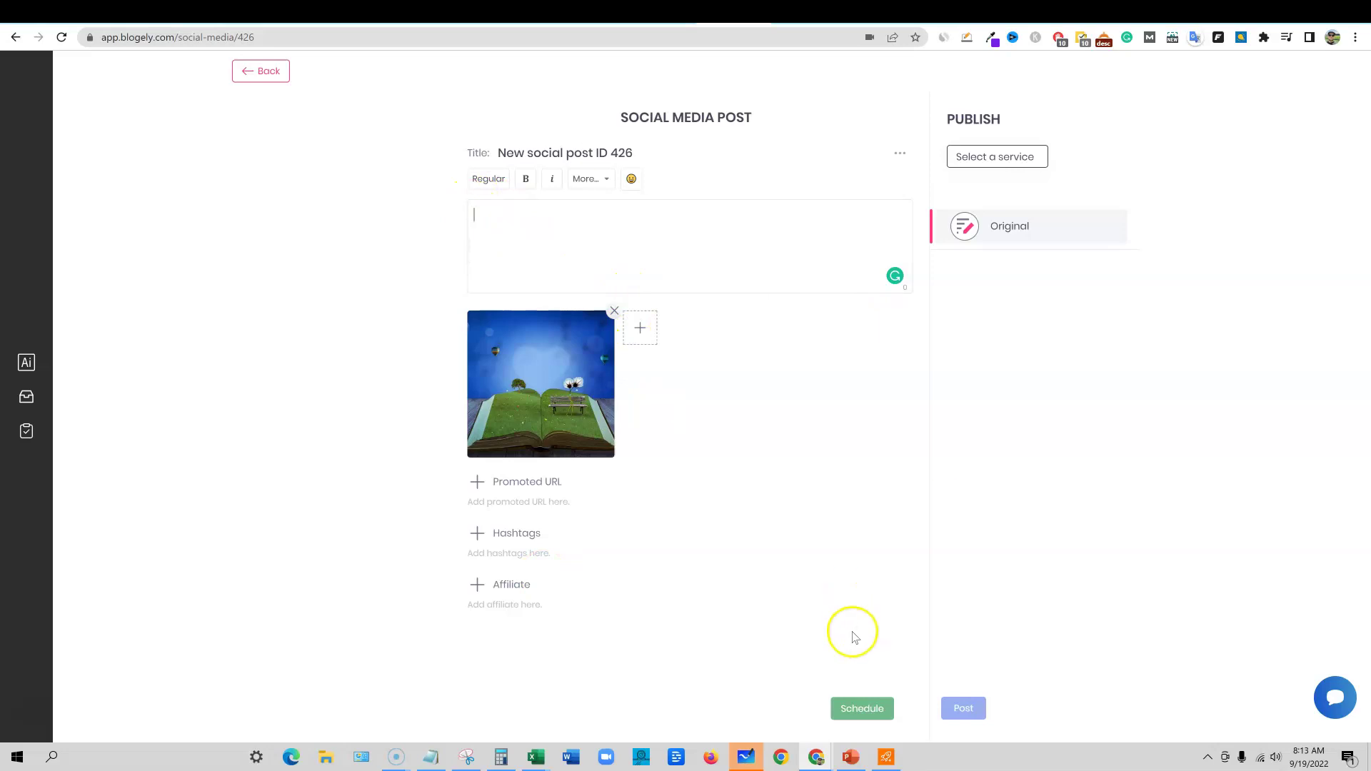
Examine the post's scheduling options, including the start date and recurrence settings, and the selection of publishing services.
{"action": "left_click", "coordinate": [870, 710]}
{"action": "left_click", "coordinate": [734, 315]}
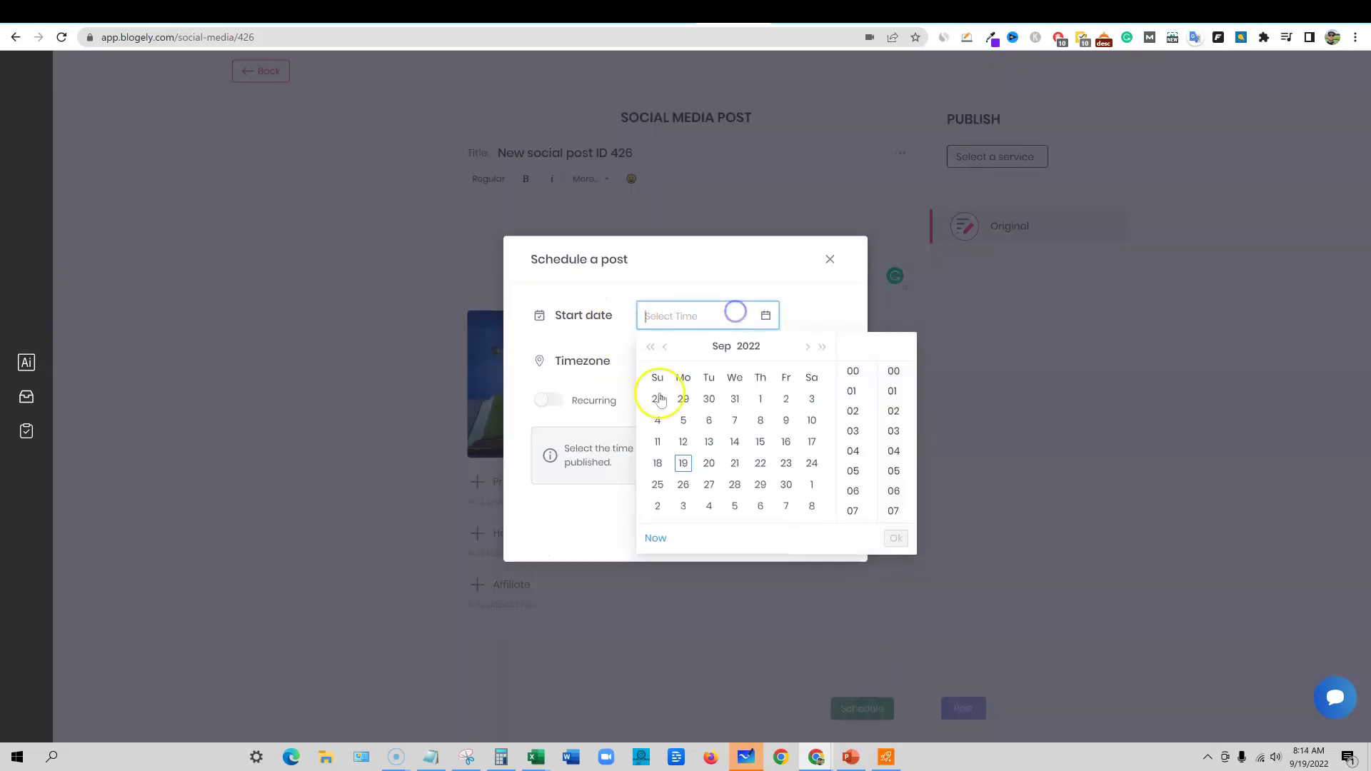
{"action": "left_click", "coordinate": [744, 275]}
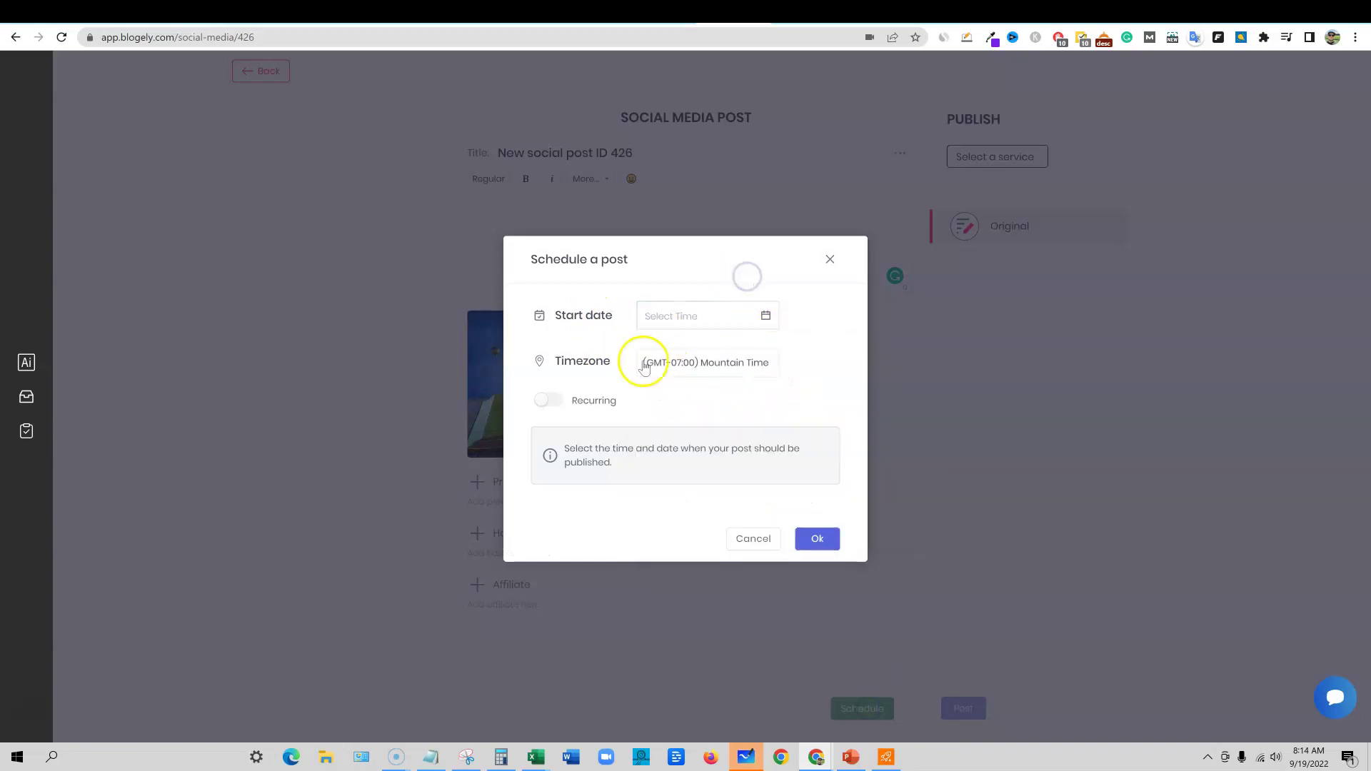
{"action": "left_click", "coordinate": [573, 402]}
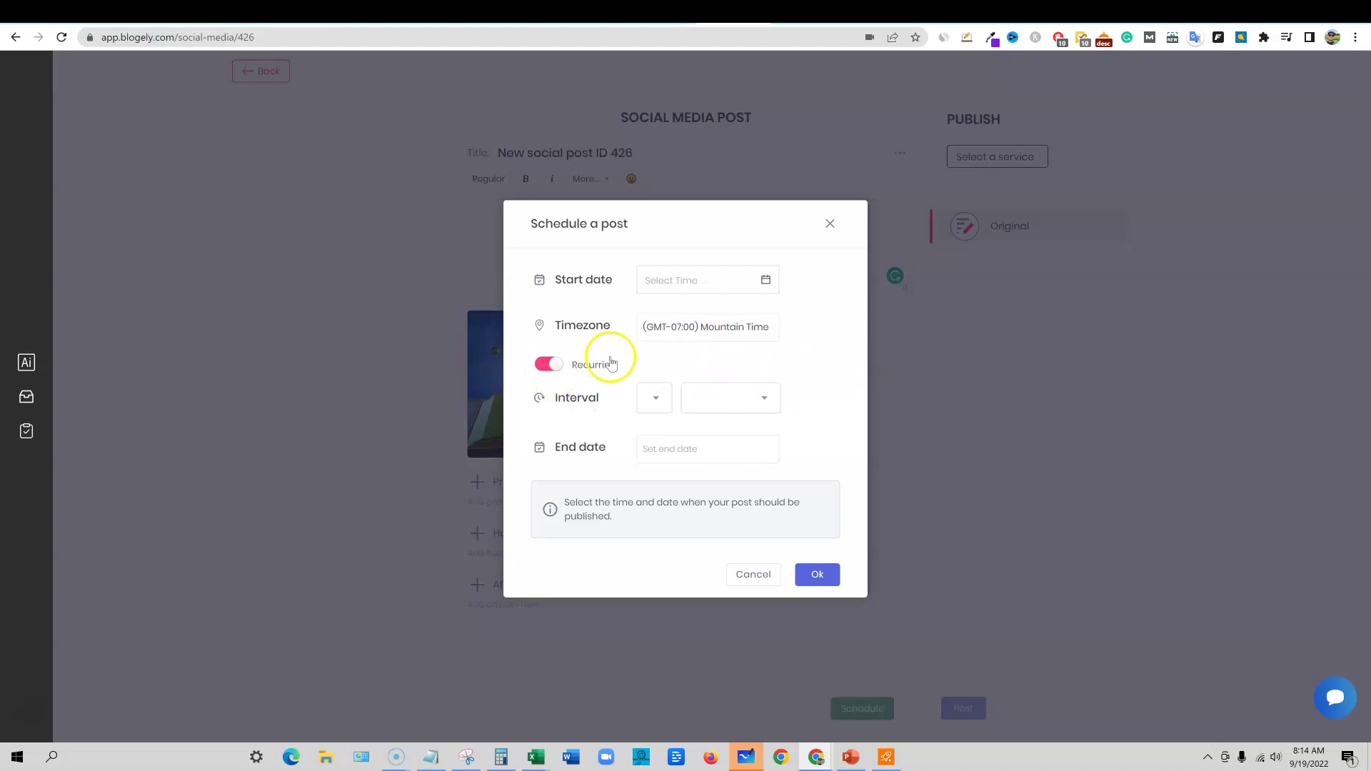
{"action": "left_click", "coordinate": [761, 577]}
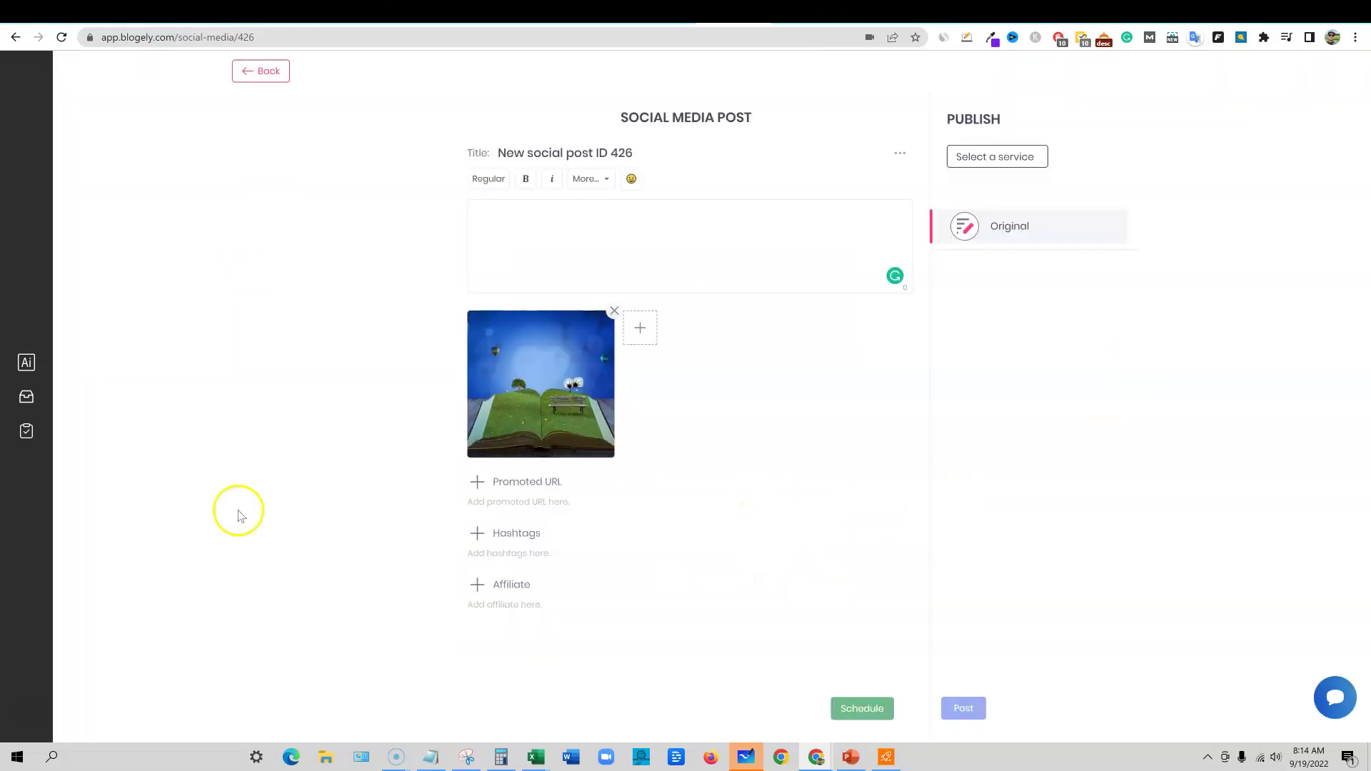
{"action": "left_click", "coordinate": [1009, 156]}
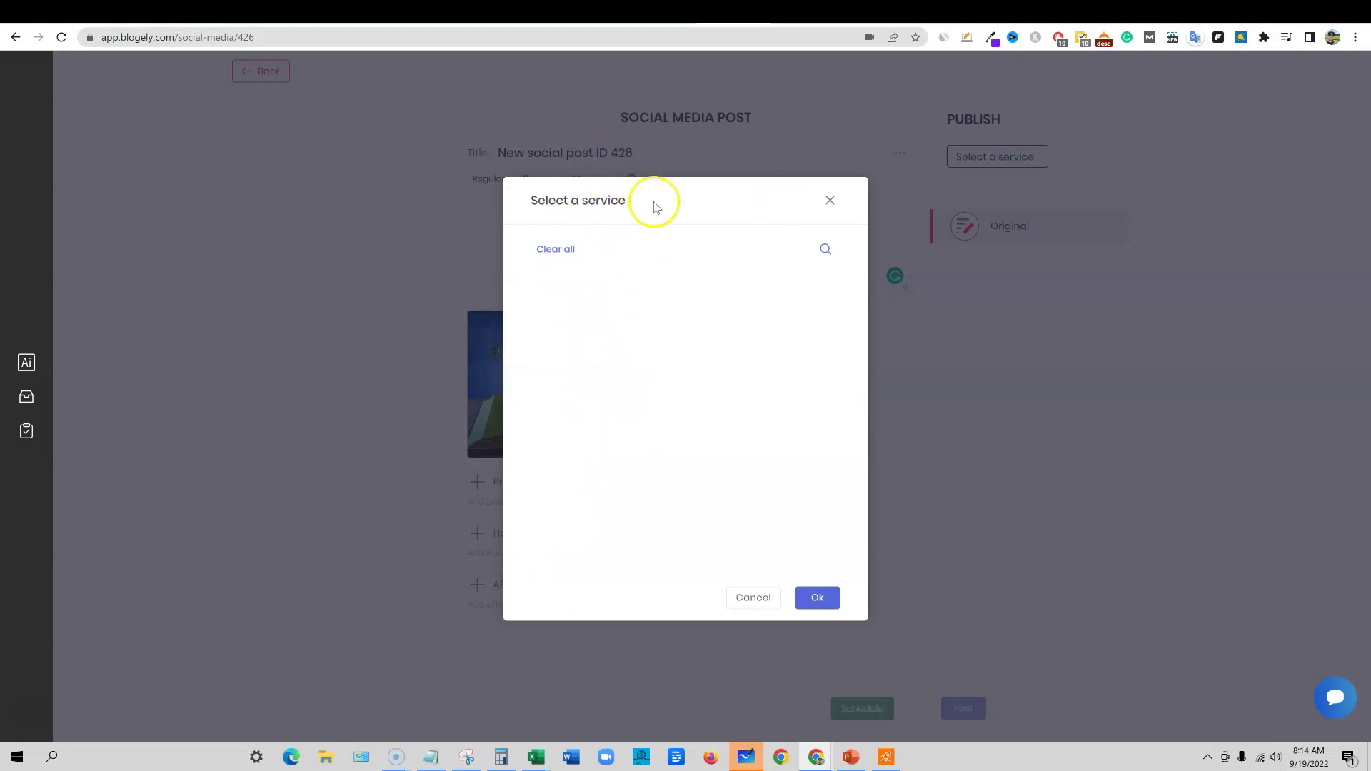
{"action": "left_click", "coordinate": [755, 597]}
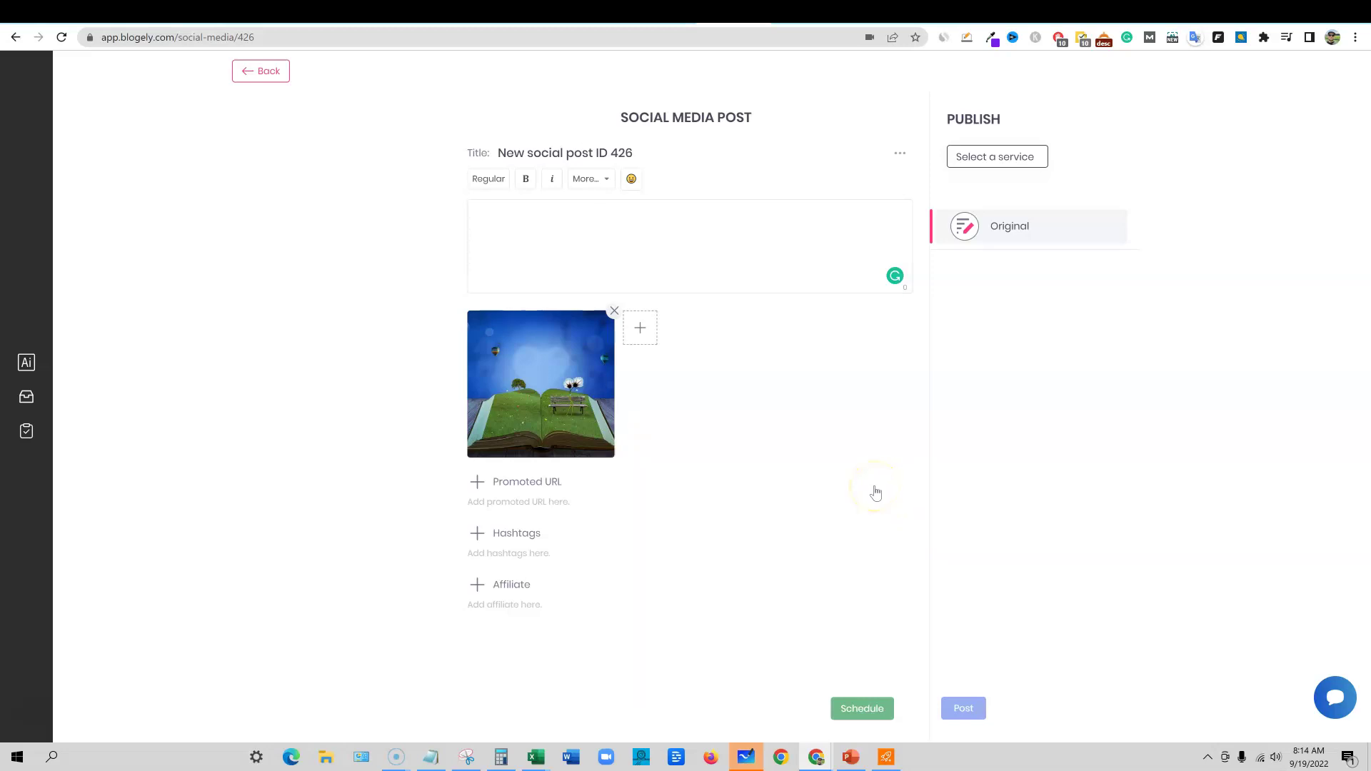
Return to the social media content list and review the Folders and Blogs sections, including the website selection for retrieving blog posts.
{"action": "left_click", "coordinate": [250, 72]}
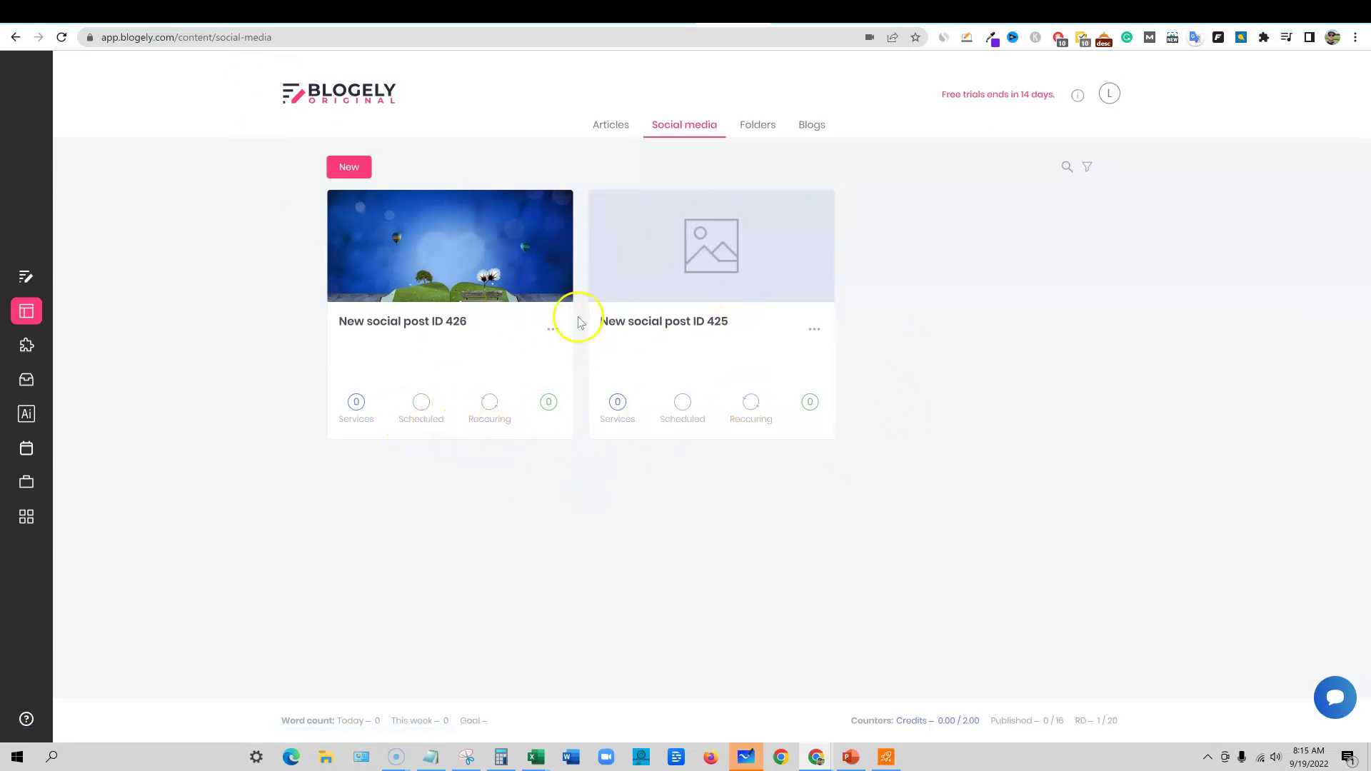
{"action": "left_click", "coordinate": [755, 125]}
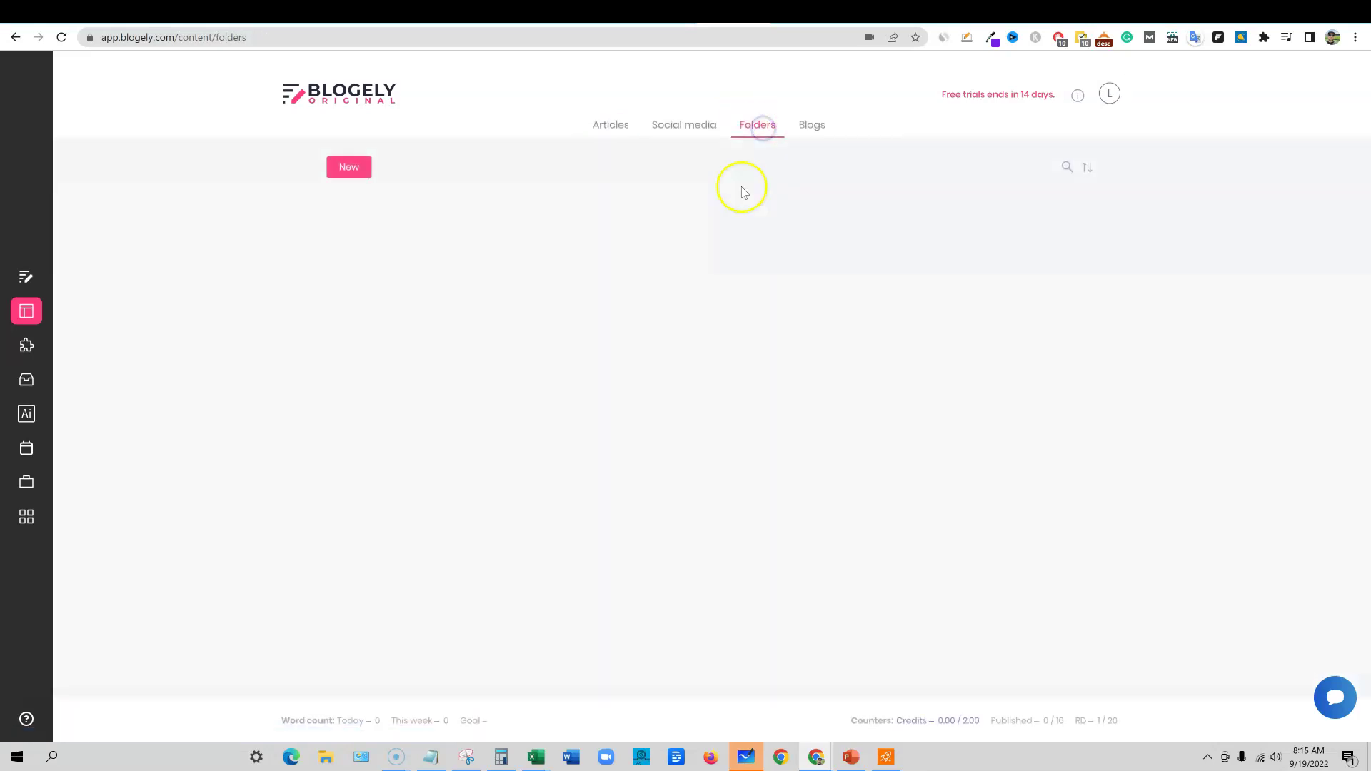
{"action": "left_click", "coordinate": [813, 125]}
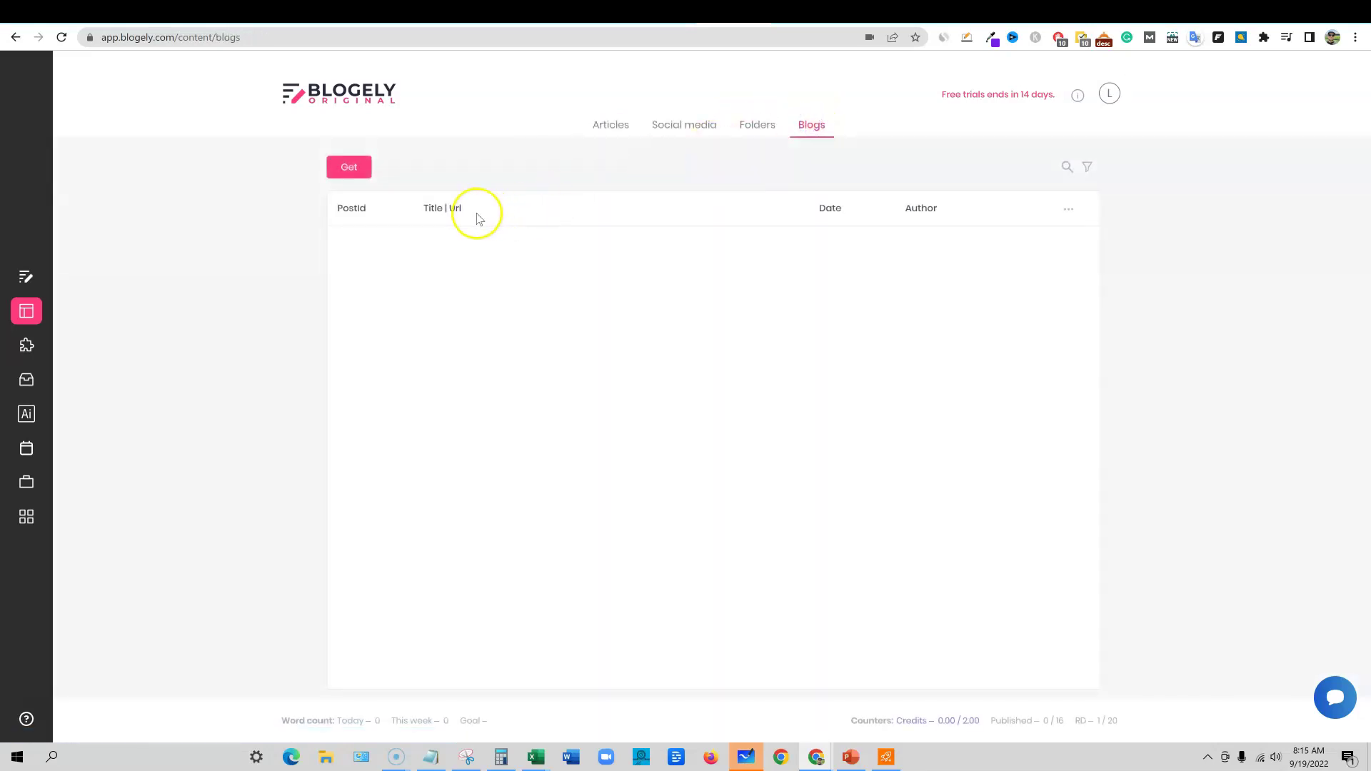
{"action": "left_click", "coordinate": [349, 167]}
{"action": "left_click", "coordinate": [571, 381]}
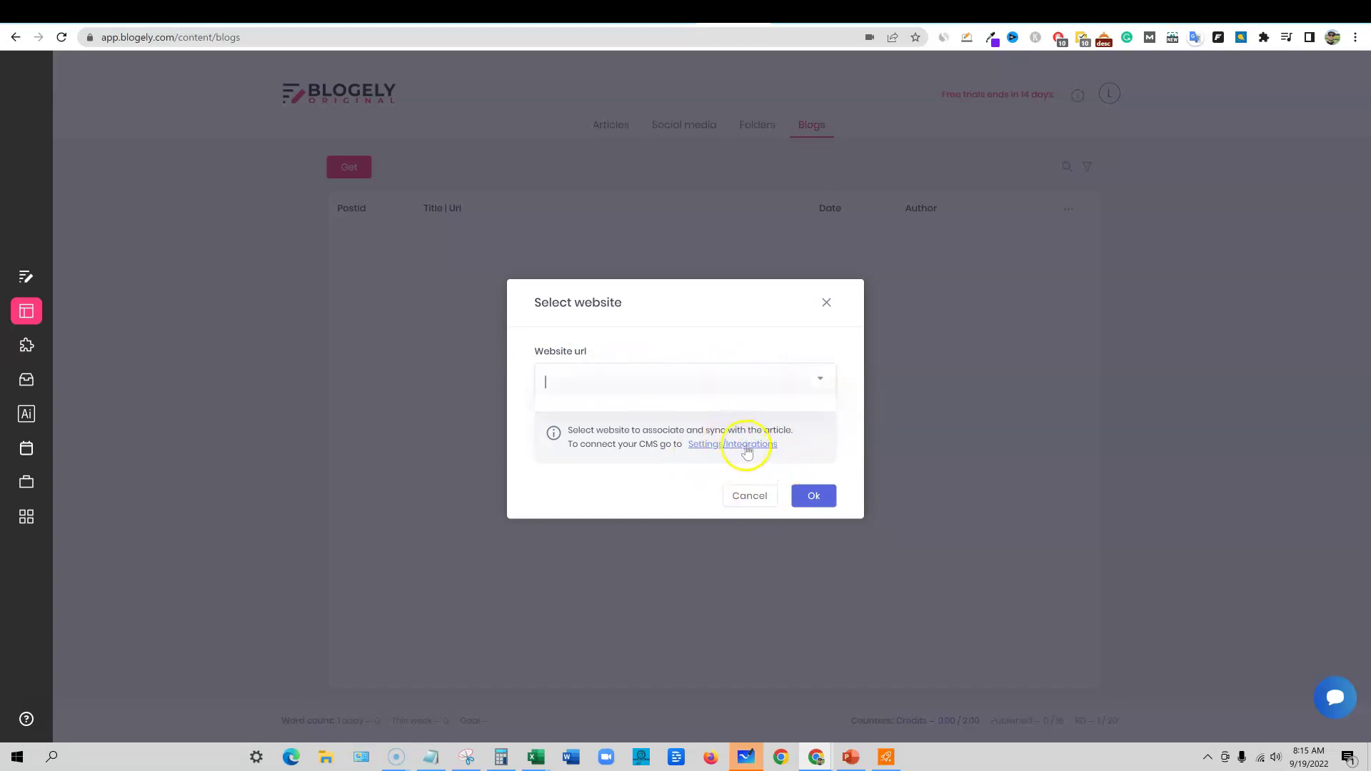
{"action": "left_click", "coordinate": [826, 302]}
Create a new article named "how to start a craft business with no money", copying the name from the RankIQ keyword library.
{"action": "left_click", "coordinate": [614, 125]}
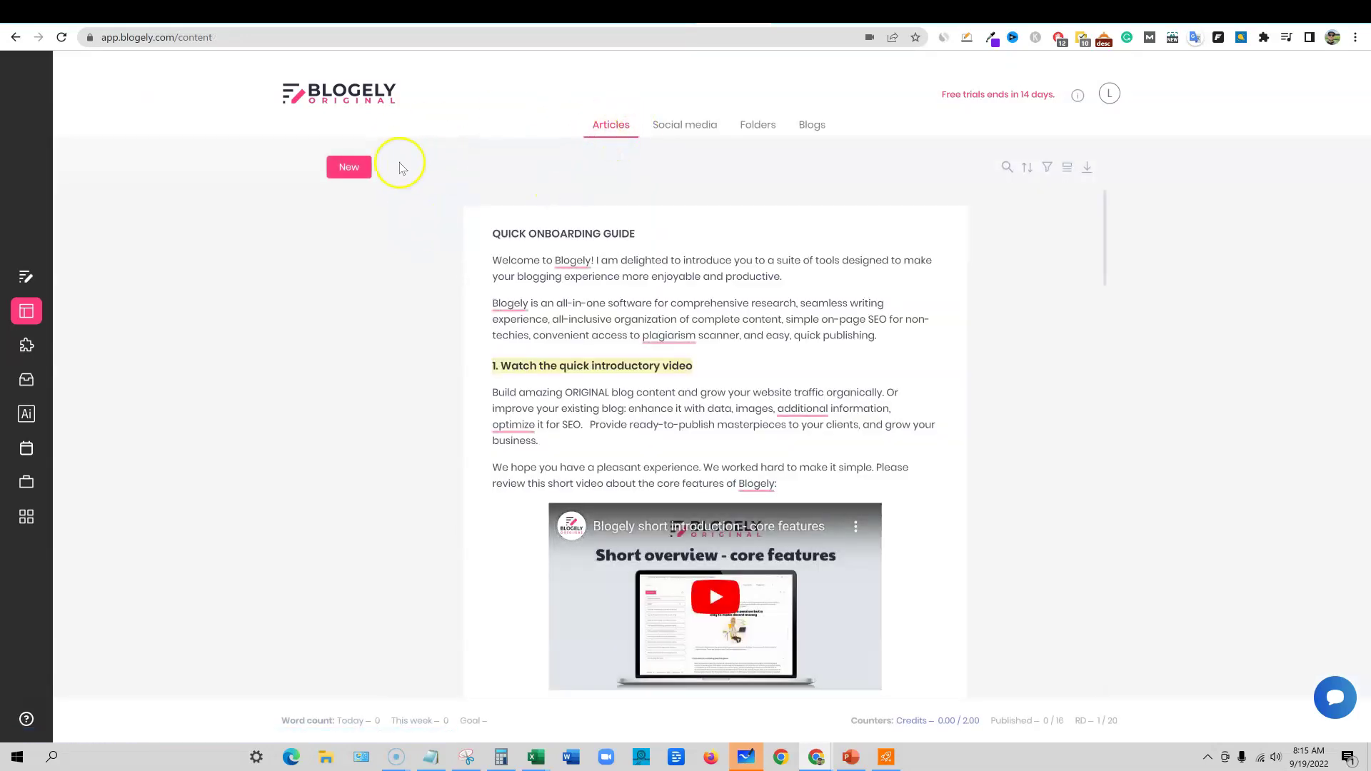
{"action": "left_click", "coordinate": [350, 166]}
{"action": "left_click", "coordinate": [587, 386]}
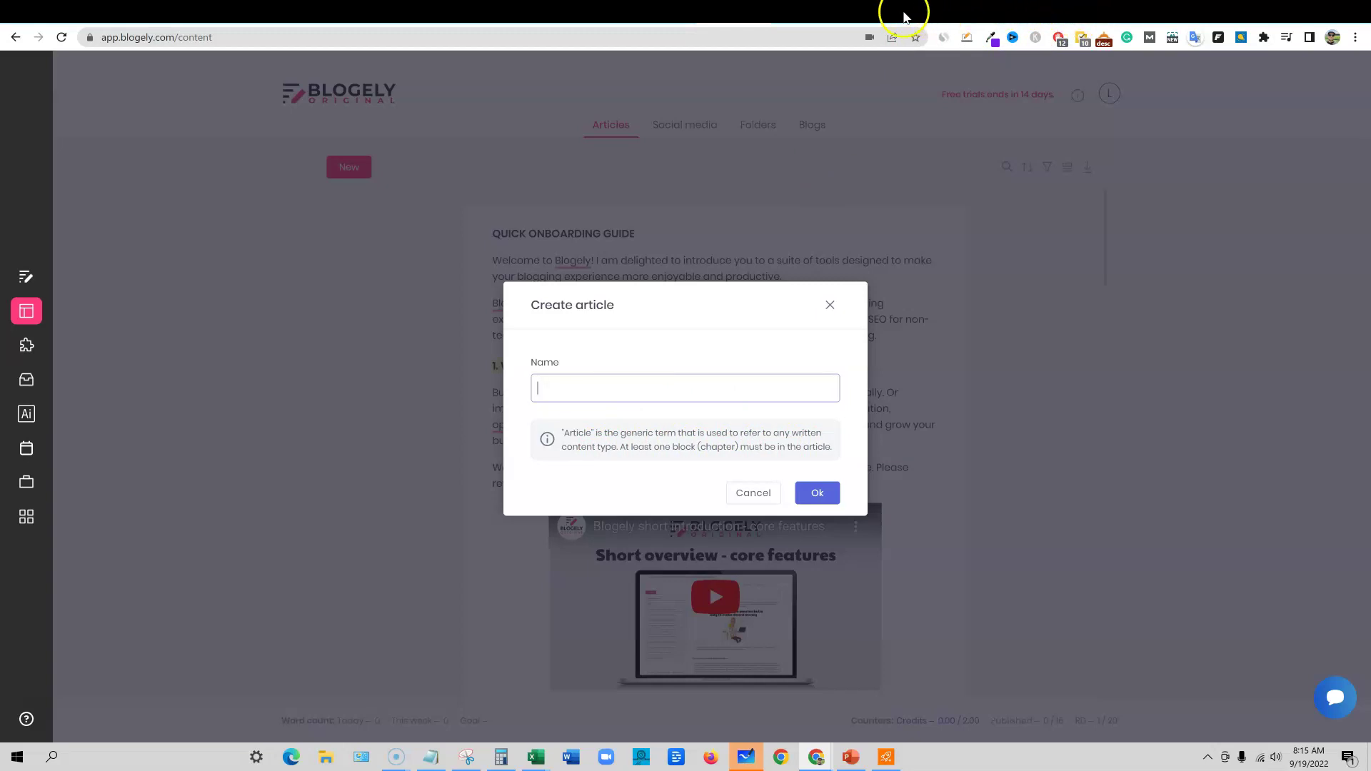
{"action": "left_click", "coordinate": [1008, 13]}
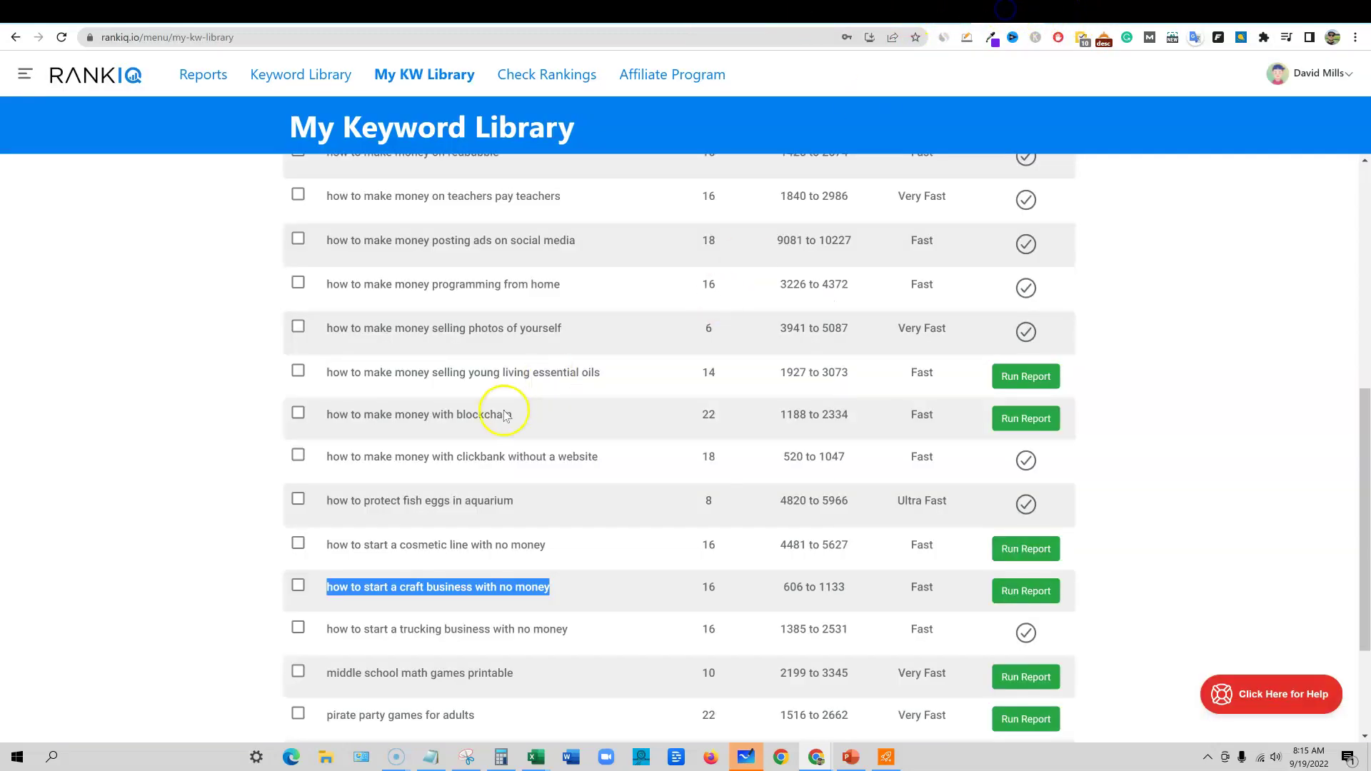
{"action": "right_click", "coordinate": [537, 587]}
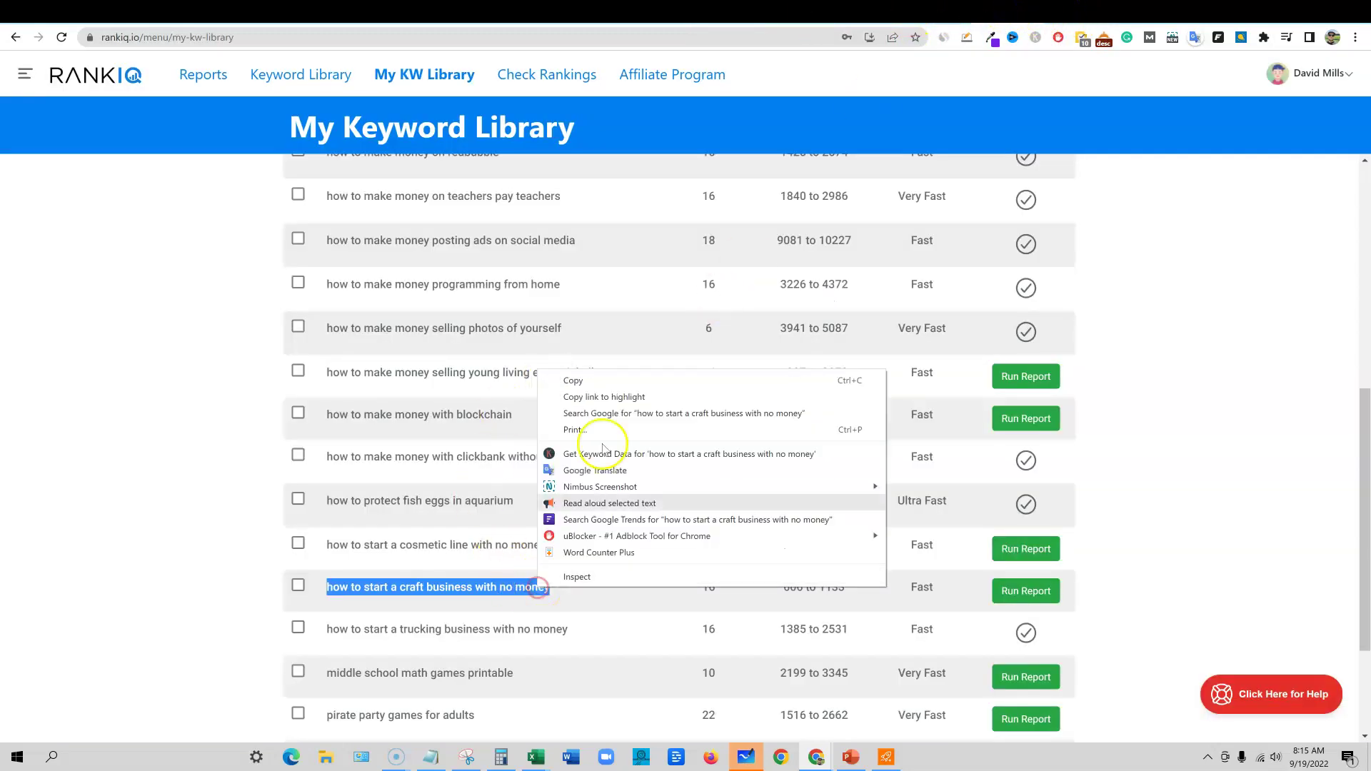
{"action": "left_click", "coordinate": [604, 377]}
{"action": "left_click", "coordinate": [758, 17]}
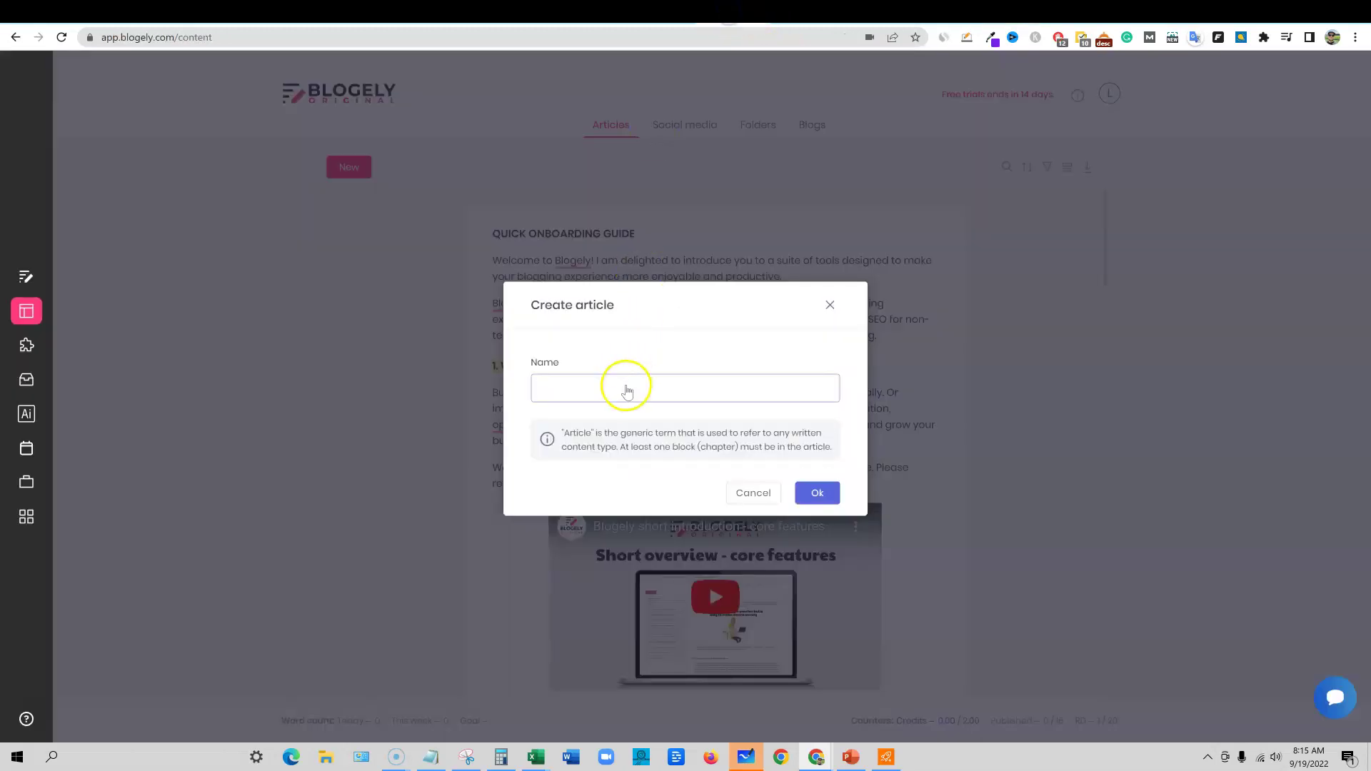
{"action": "key", "text": "ctrl+v"}
{"action": "left_click", "coordinate": [817, 493]}
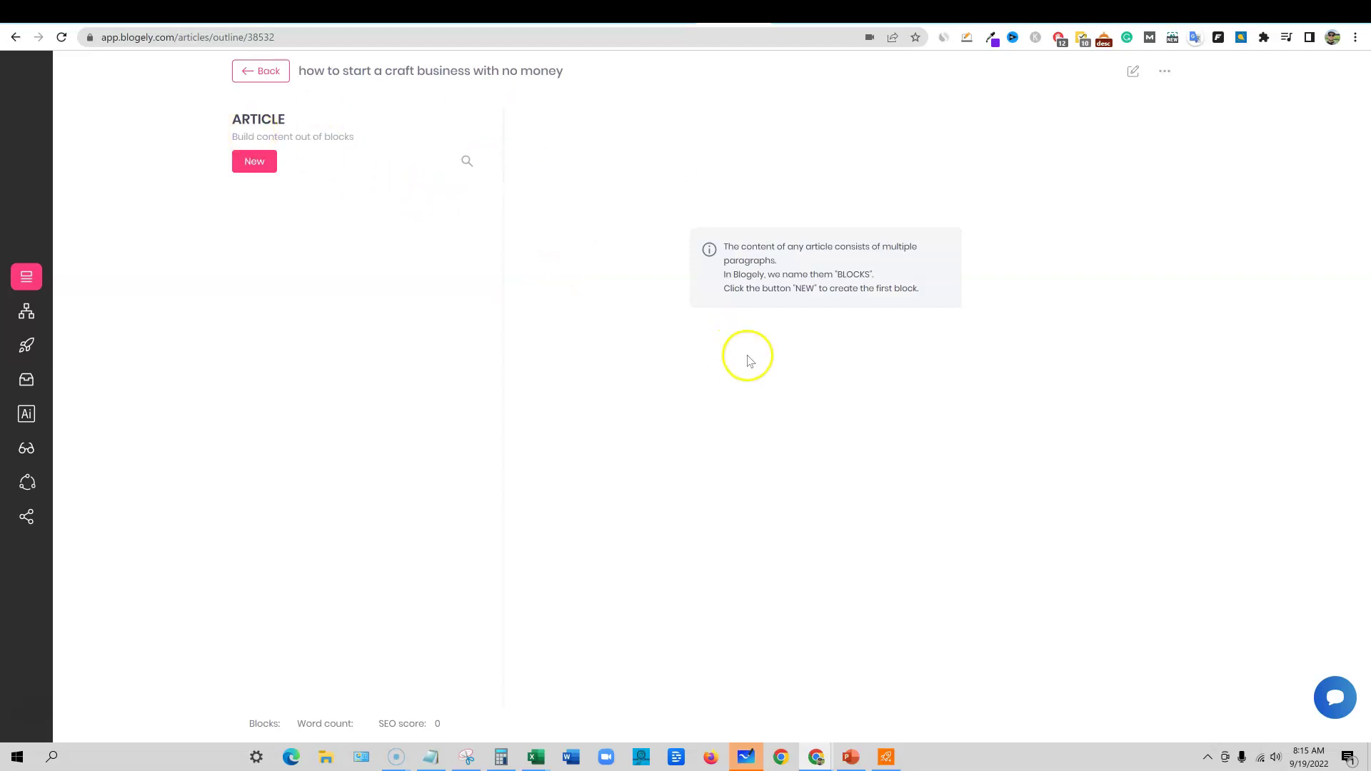
Generate AI outline suggestions for the article with the keyword "how to start a craft business with no money".
{"action": "left_click", "coordinate": [259, 166]}
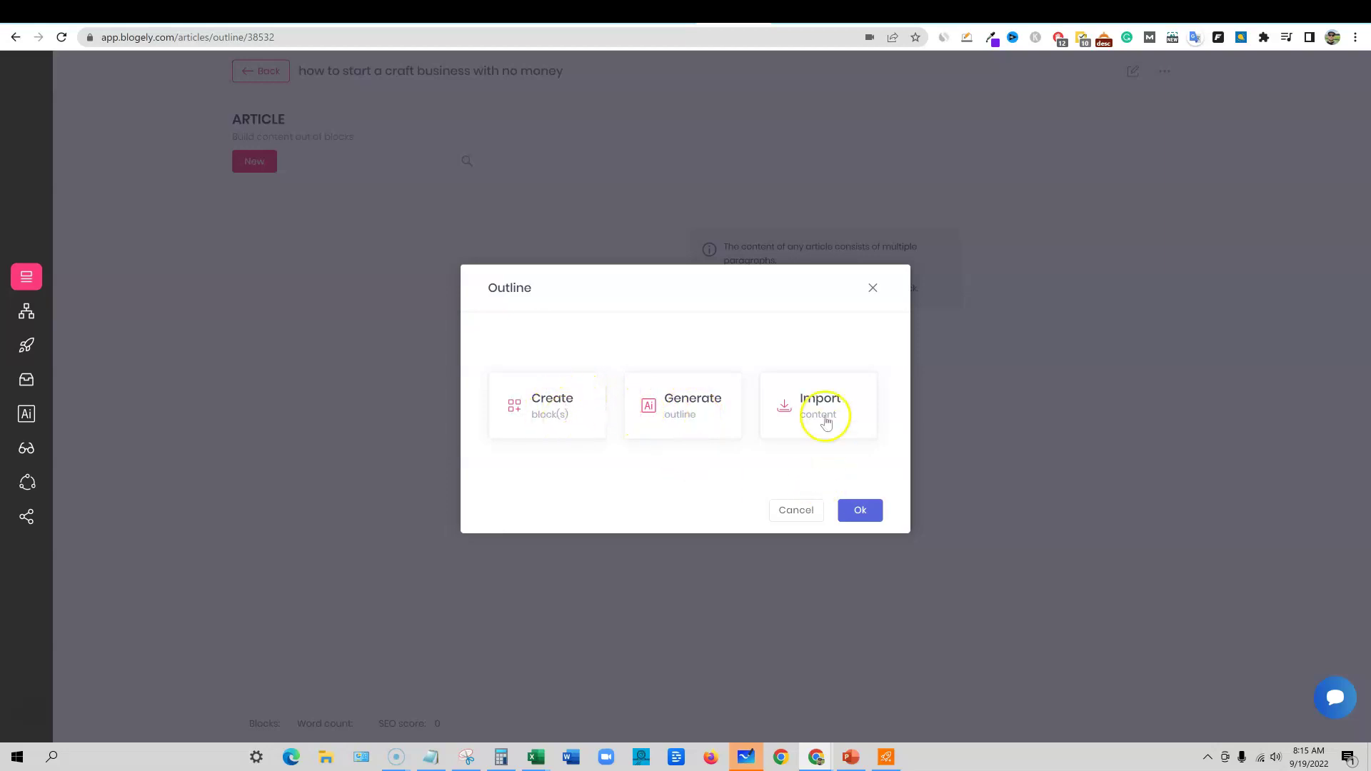
{"action": "left_click", "coordinate": [683, 409]}
{"action": "left_click", "coordinate": [882, 194]}
{"action": "key", "text": "ctrl+v"}
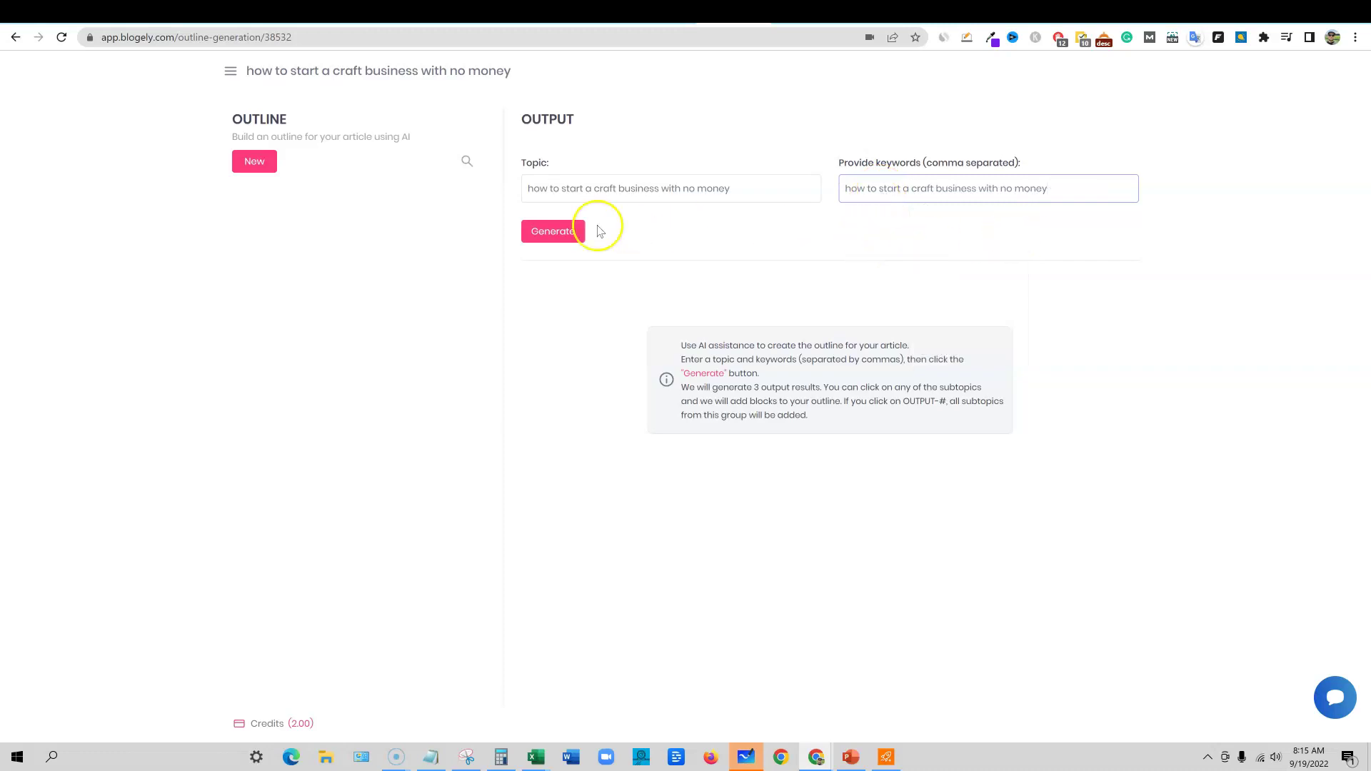
{"action": "left_click", "coordinate": [561, 235]}
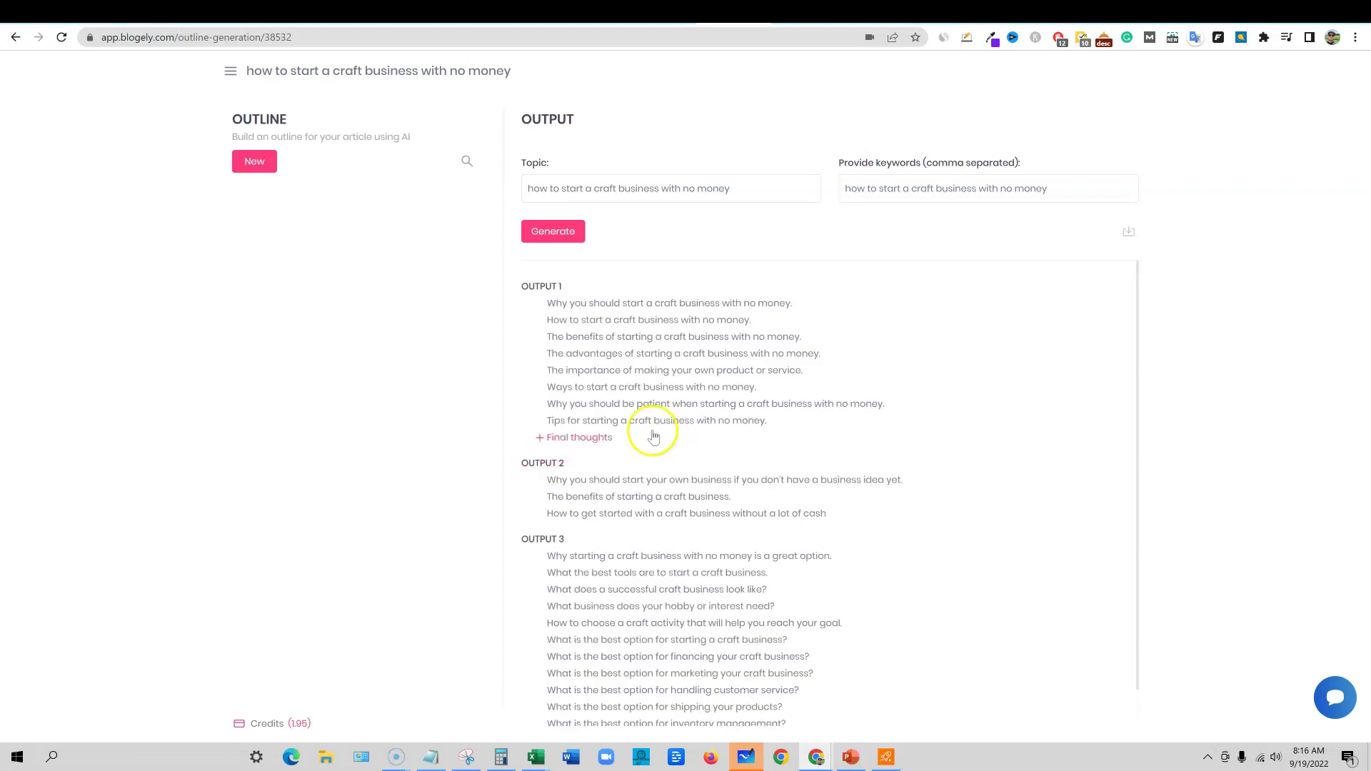
{"action": "scroll", "coordinate": [667, 467], "scroll_direction": "down", "scroll_amount": 1}
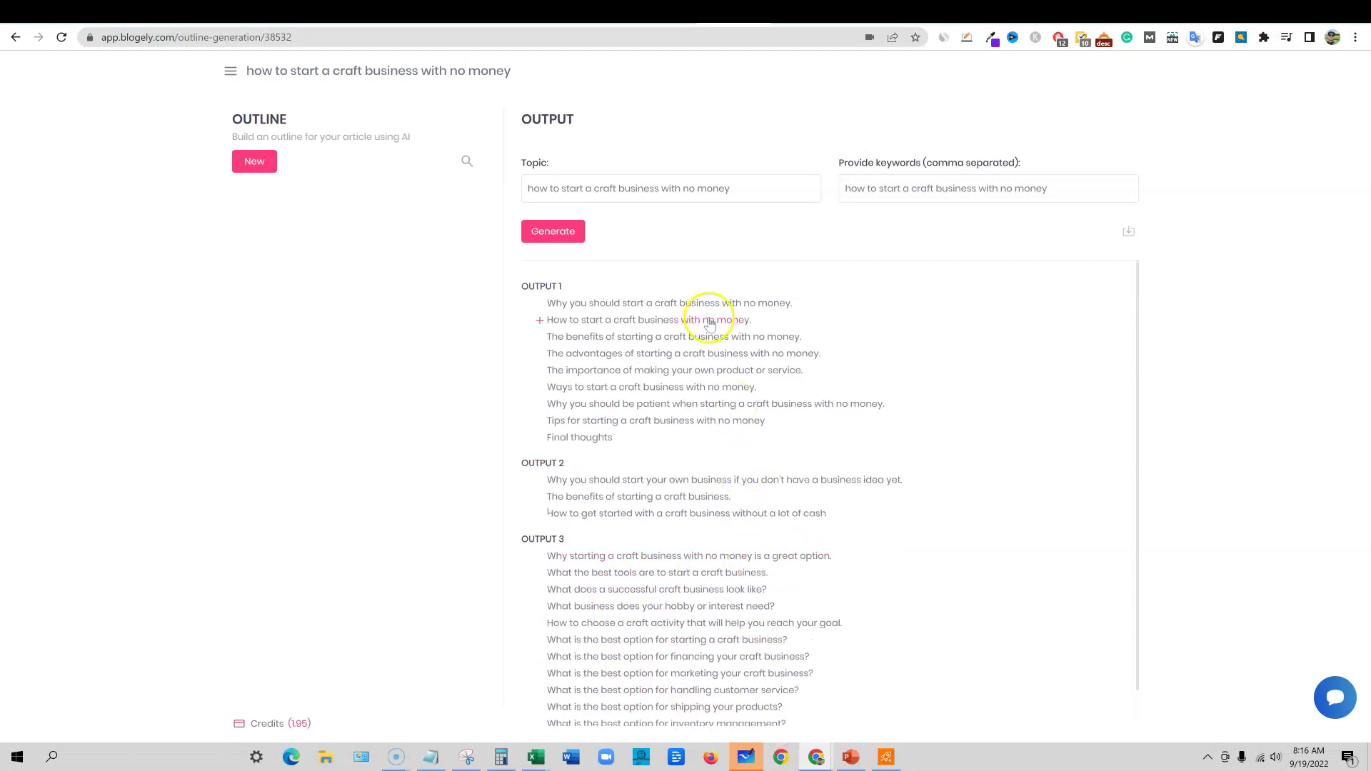
Add the first seven Output 3 headings and four Output 1 headings, ending with "Final thoughts", to the article outline.
{"action": "scroll", "coordinate": [728, 555], "scroll_direction": "up", "scroll_amount": 1}
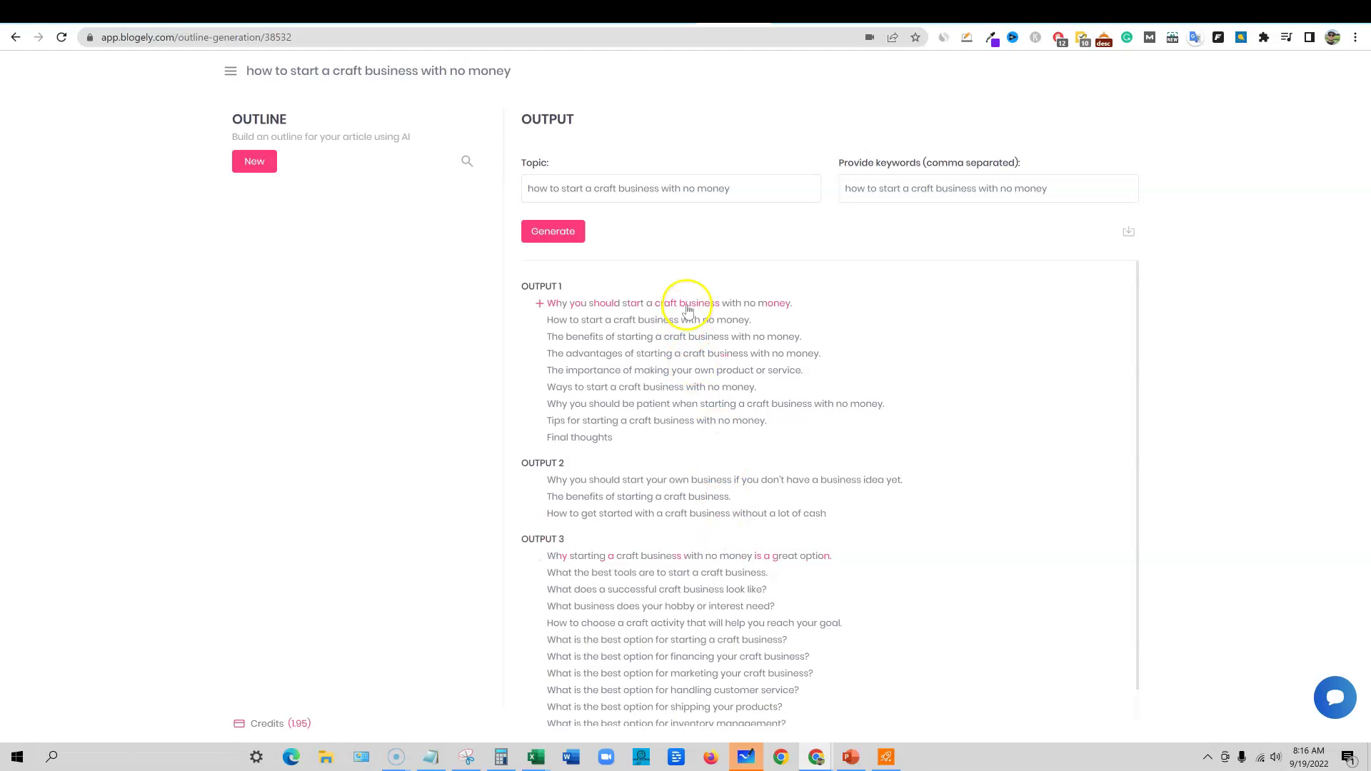
{"action": "scroll", "coordinate": [688, 311], "scroll_direction": "down", "scroll_amount": 1}
{"action": "left_click", "coordinate": [540, 518]}
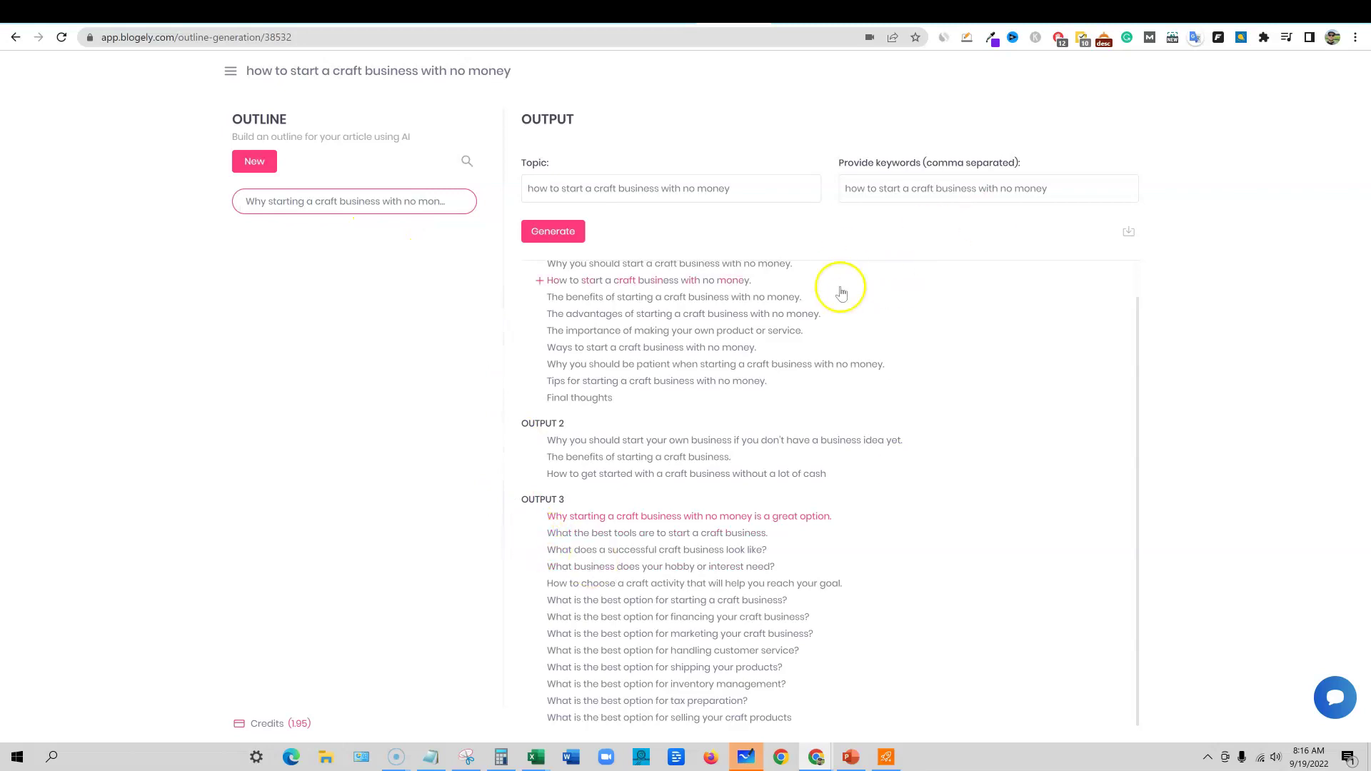
{"action": "left_click", "coordinate": [540, 534]}
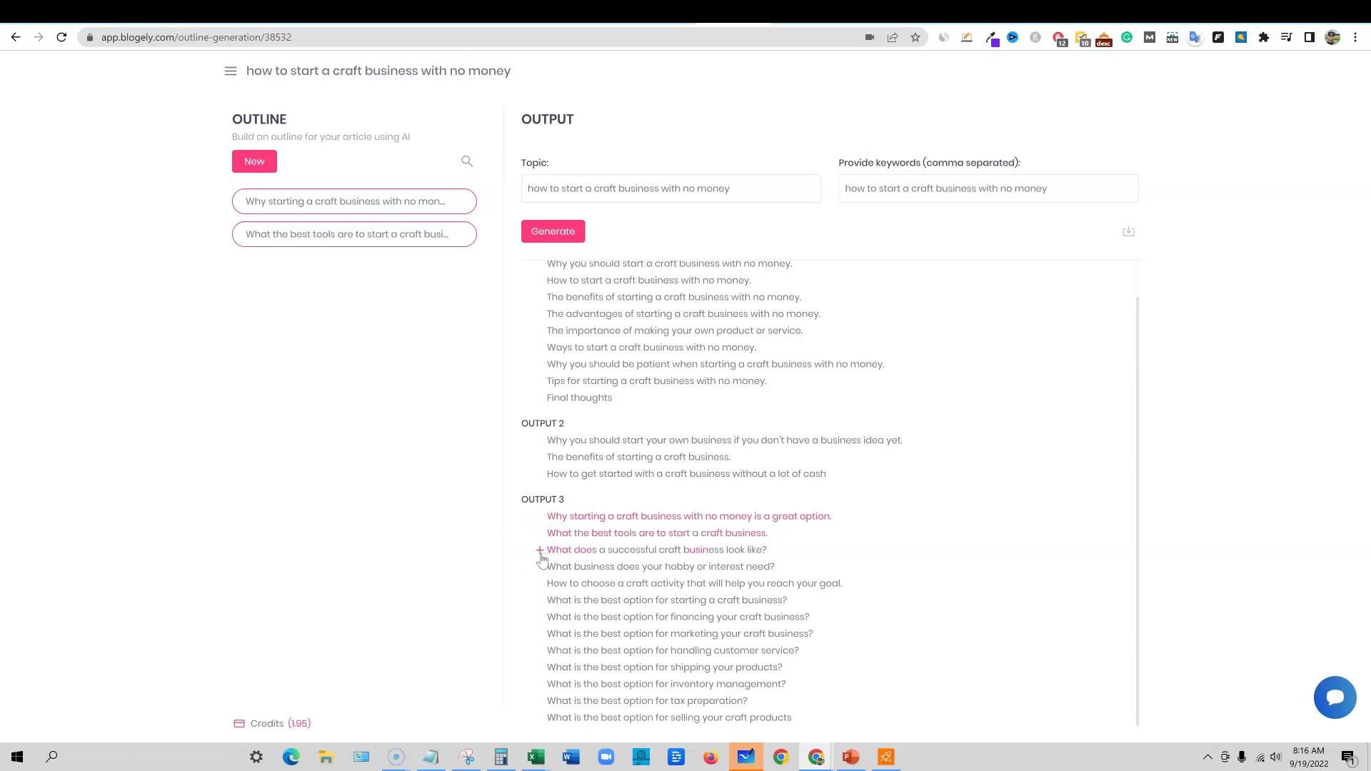
{"action": "left_click", "coordinate": [541, 568]}
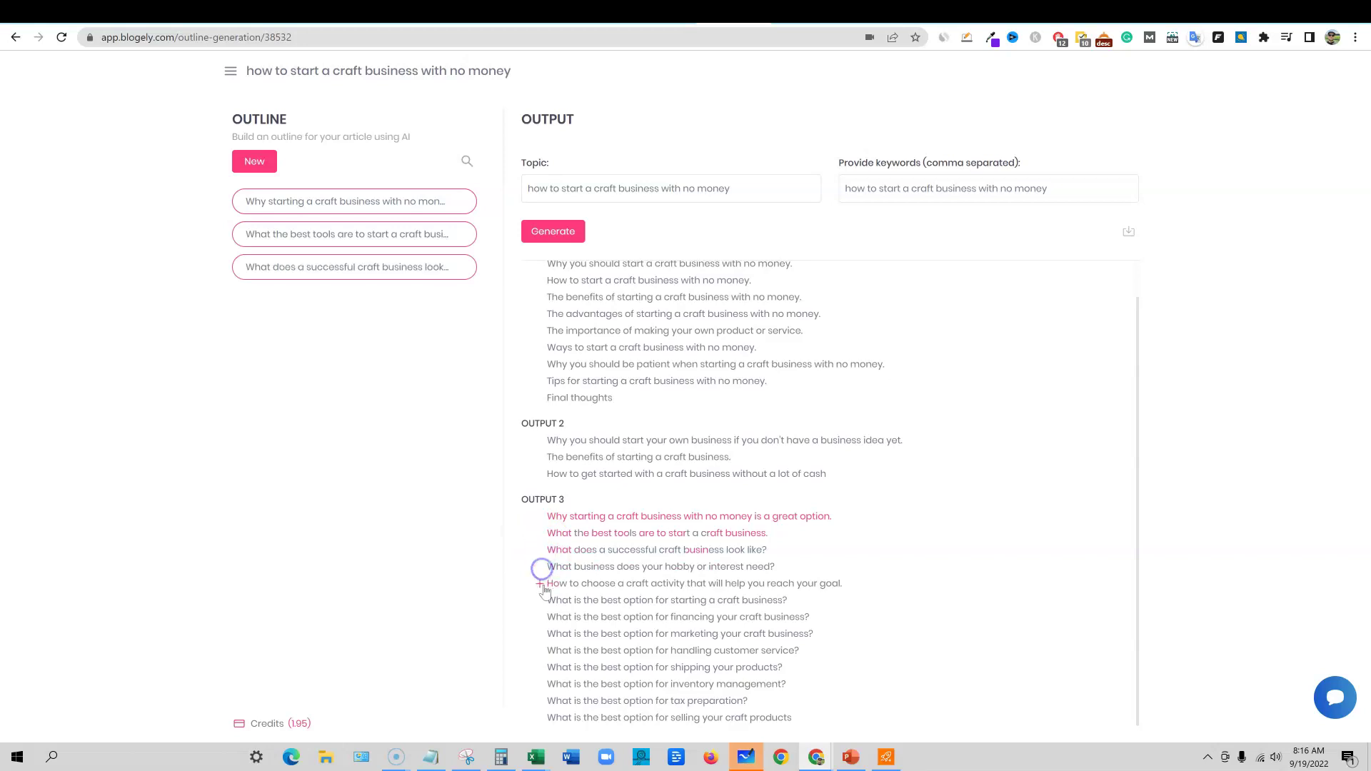
{"action": "left_click", "coordinate": [541, 584]}
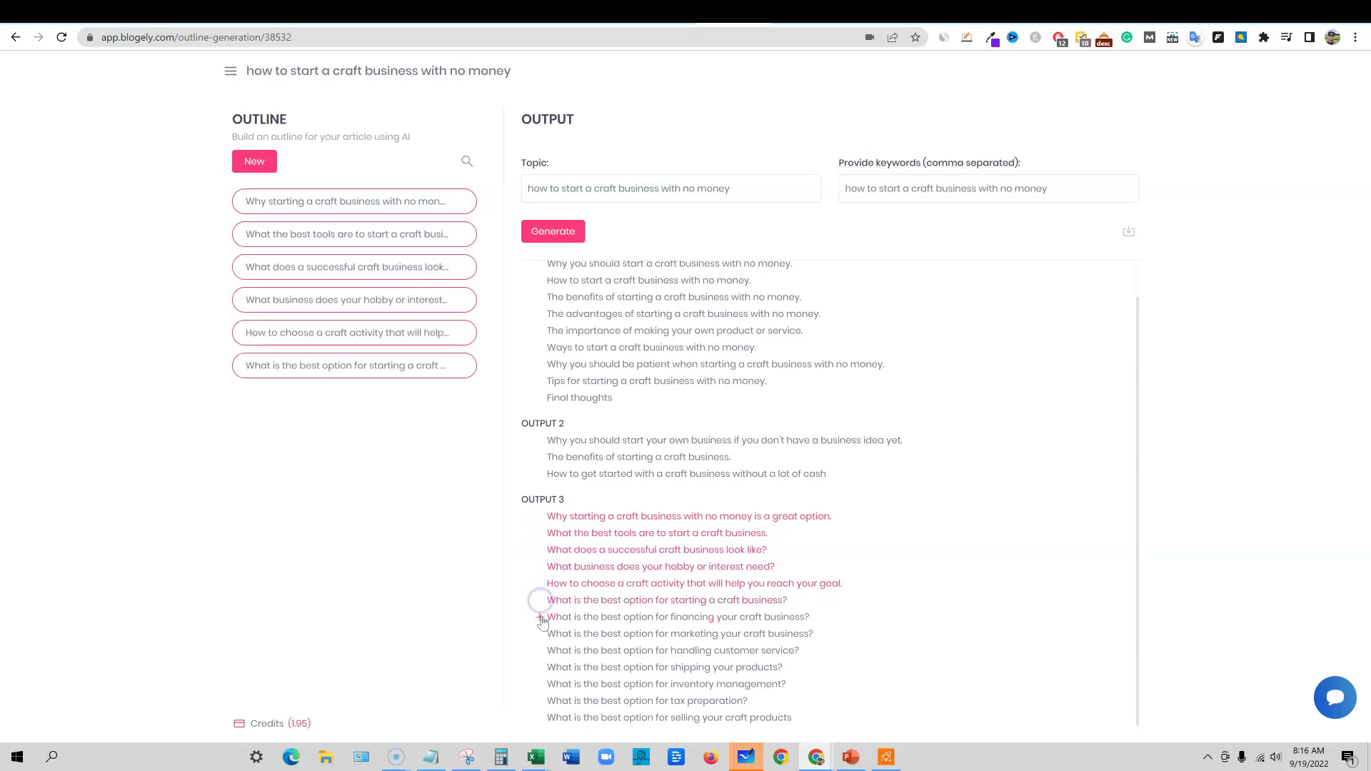
{"action": "left_click", "coordinate": [540, 332]}
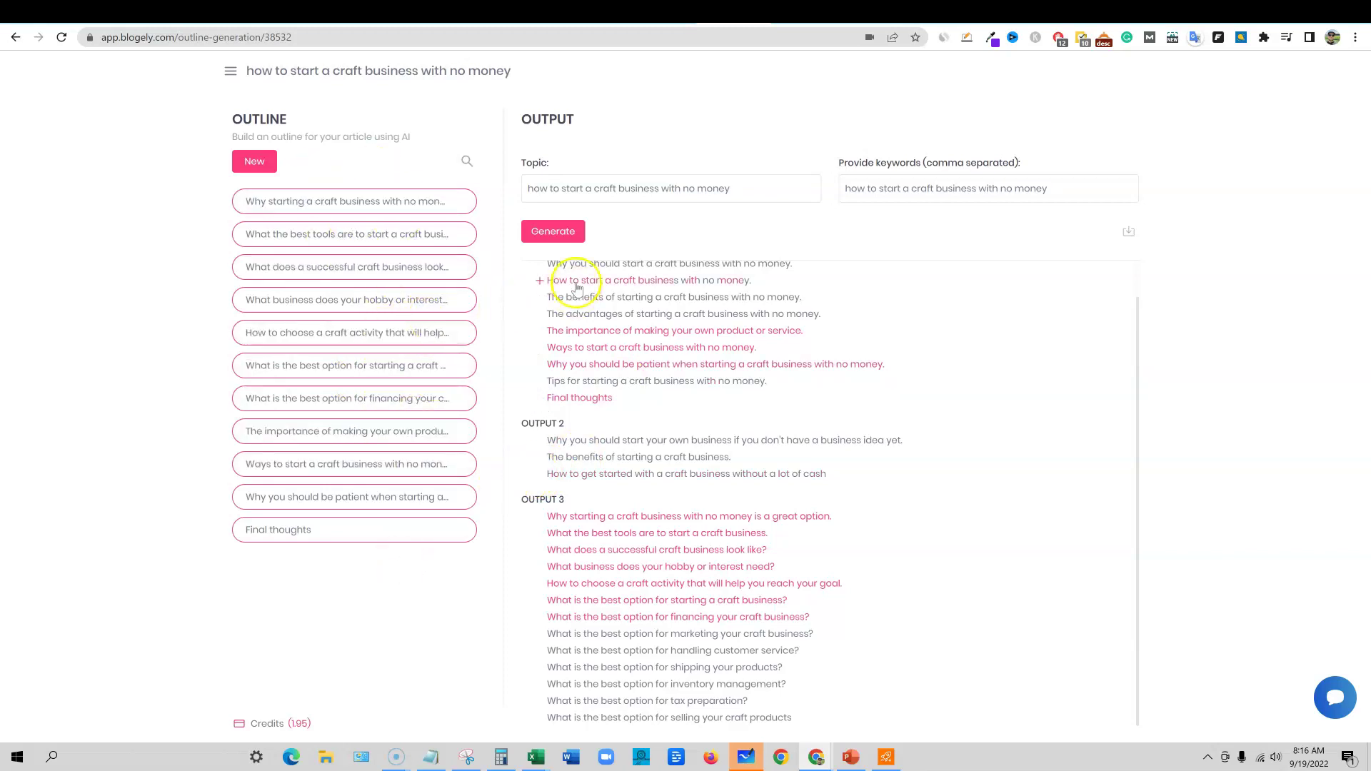
{"action": "scroll", "coordinate": [605, 269], "scroll_direction": "up", "scroll_amount": 1}
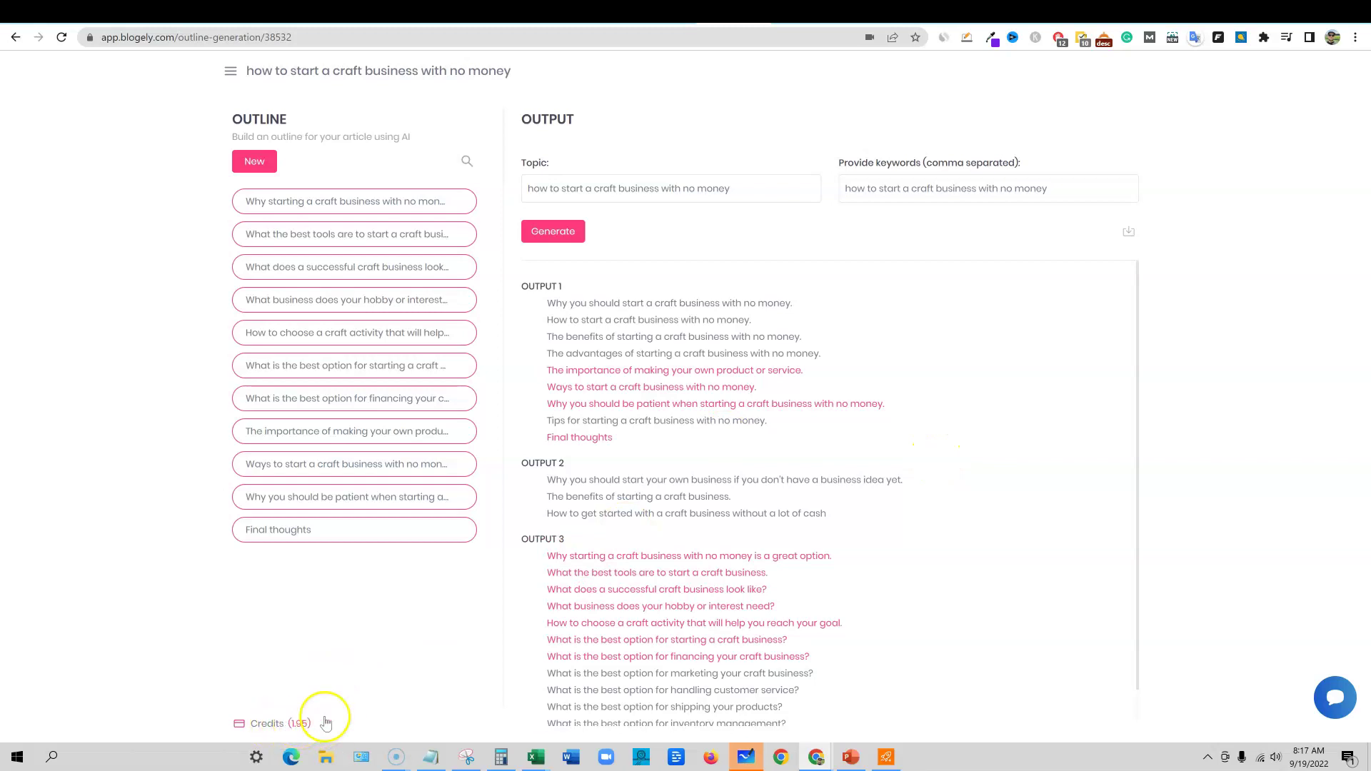
Switch to Blogely's AppSumo deal page and bring up the comparison of the Single, Double and Multiple plans.
{"action": "left_click", "coordinate": [652, 15]}
{"action": "scroll", "coordinate": [550, 373], "scroll_direction": "down", "scroll_amount": 5}
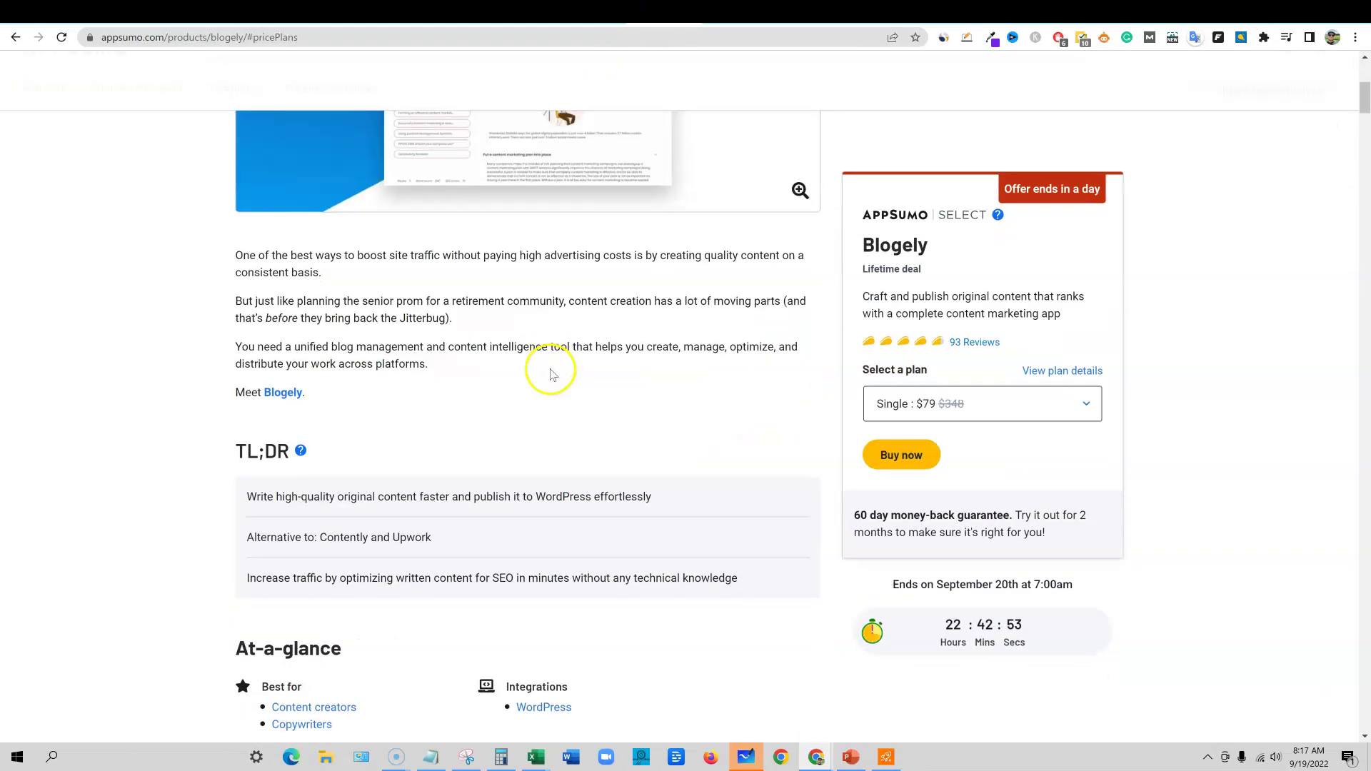
{"action": "scroll", "coordinate": [549, 374], "scroll_direction": "up", "scroll_amount": 5}
{"action": "left_click", "coordinate": [414, 76]}
{"action": "scroll", "coordinate": [417, 555], "scroll_direction": "down", "scroll_amount": 8}
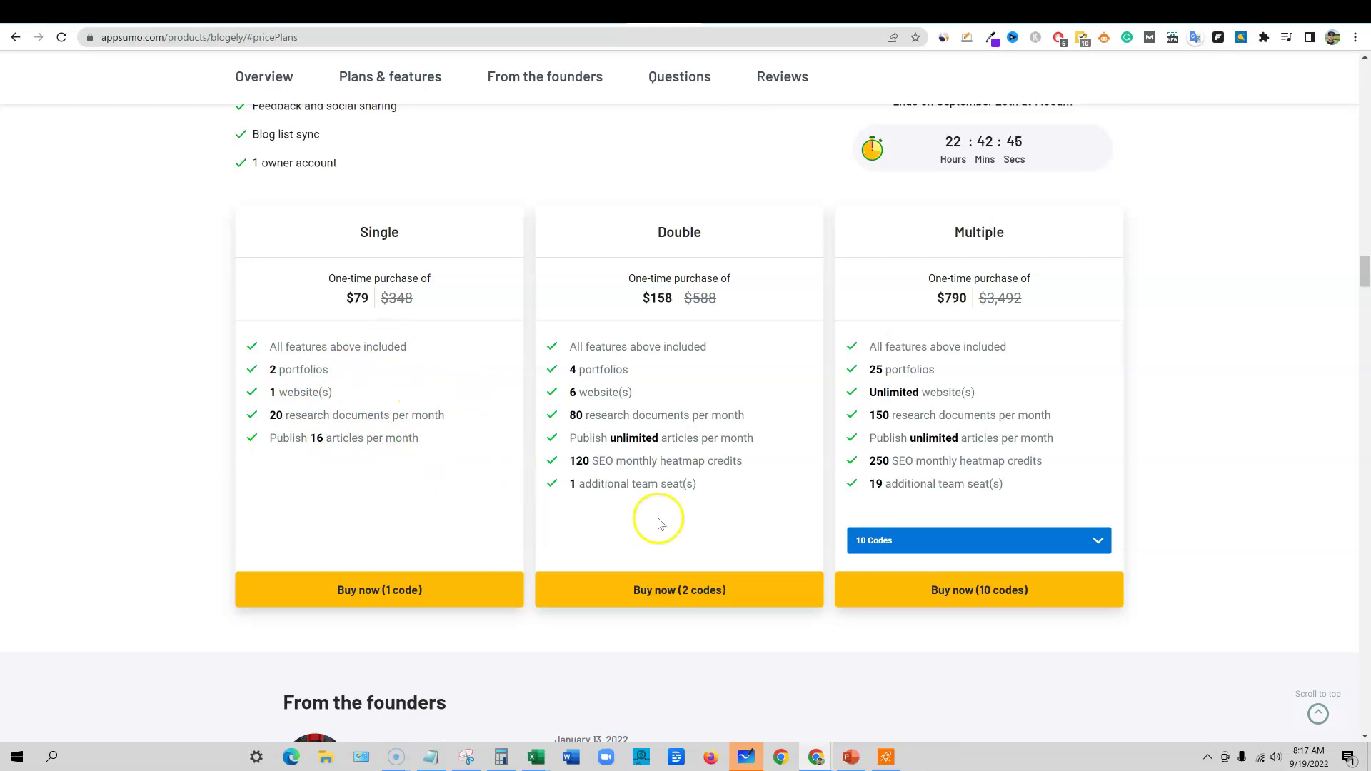
Examine the Double plan's features, especially its SEO monthly heatmap credits, and the features included in all plans.
{"action": "left_click_drag", "start_coordinate": [698, 488], "coordinate": [572, 340]}
{"action": "scroll", "coordinate": [560, 552], "scroll_direction": "down", "scroll_amount": 5}
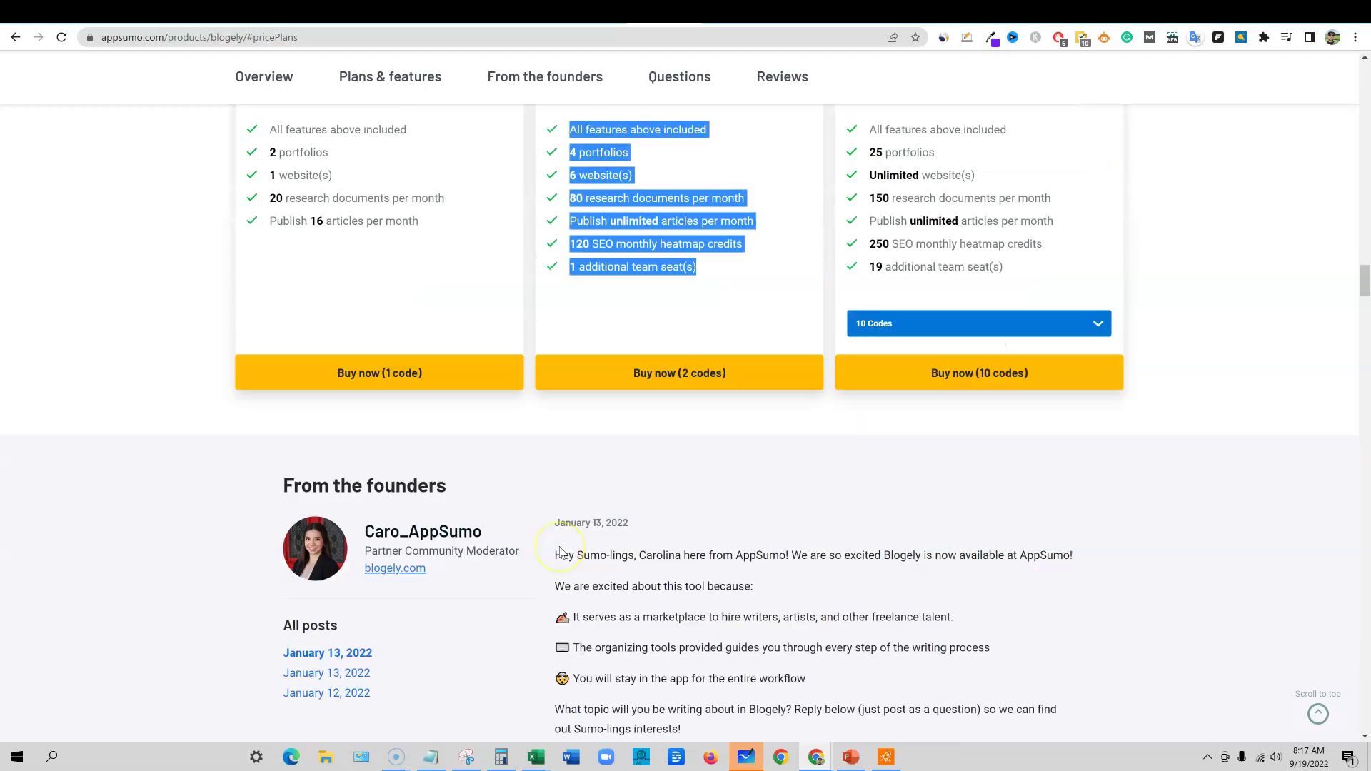
{"action": "scroll", "coordinate": [898, 584], "scroll_direction": "up", "scroll_amount": 6}
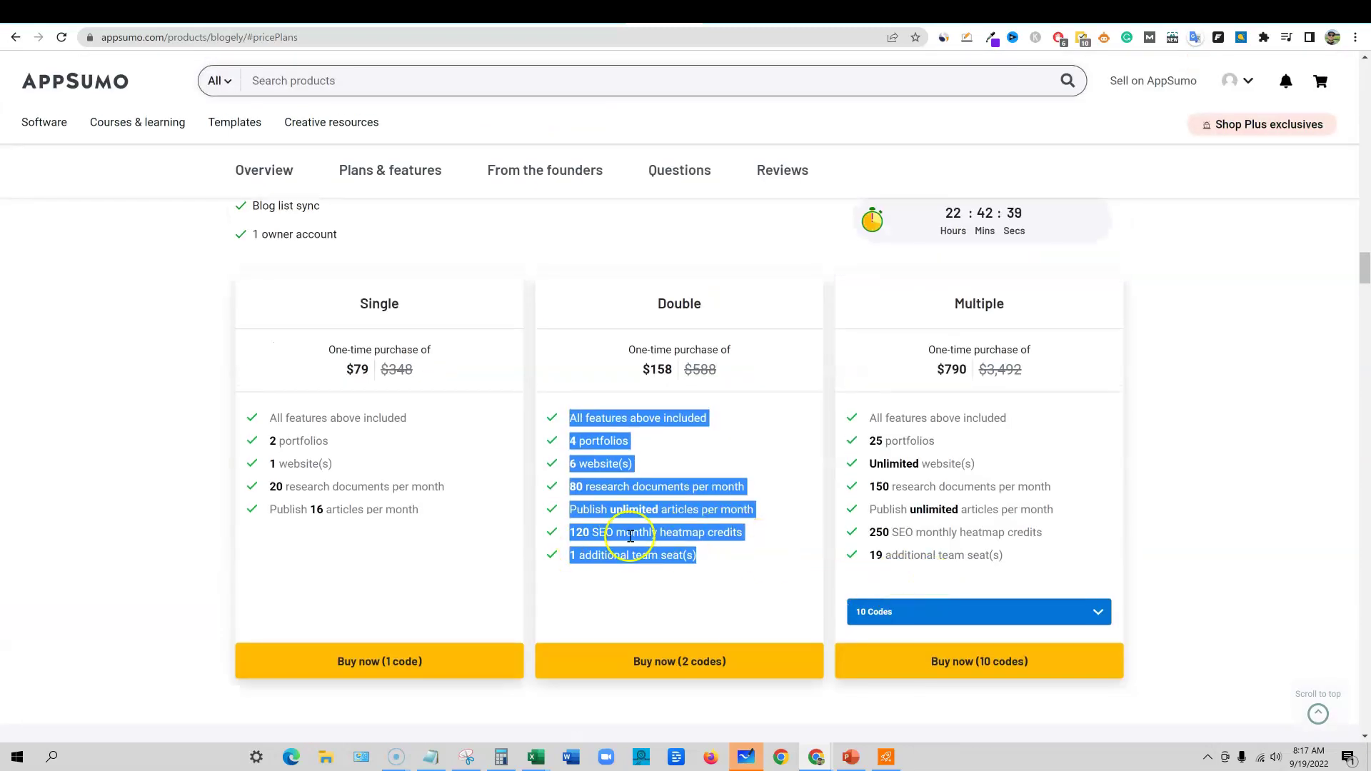
{"action": "left_click", "coordinate": [596, 534]}
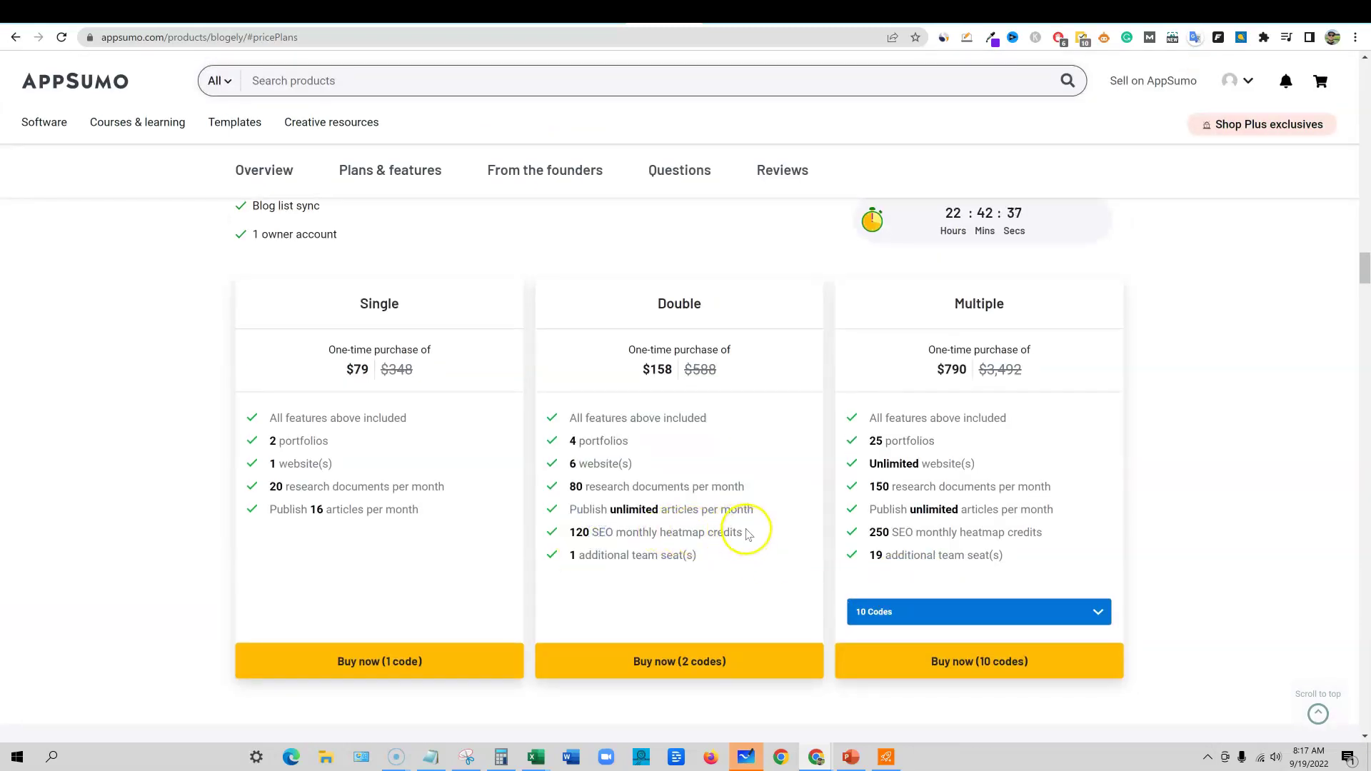
{"action": "left_click_drag", "start_coordinate": [693, 534], "coordinate": [570, 534]}
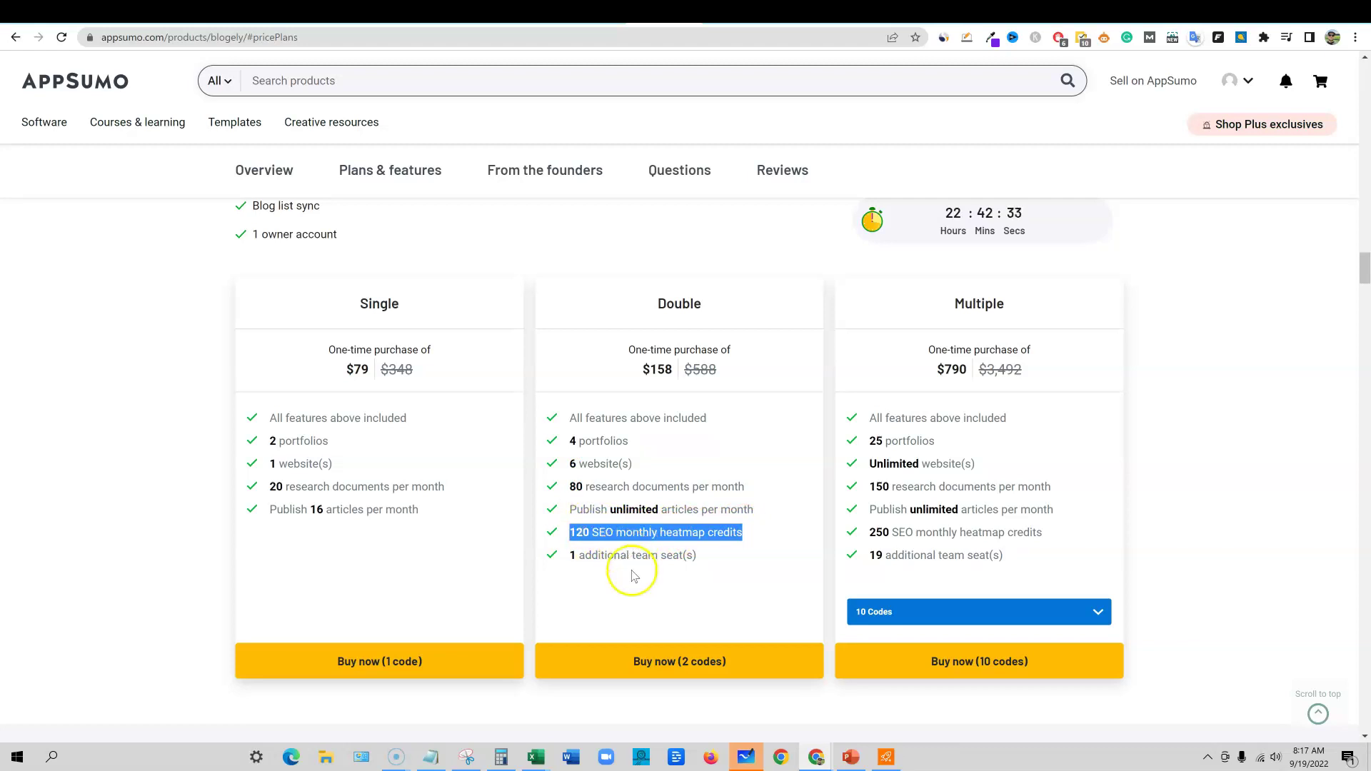
{"action": "scroll", "coordinate": [633, 573], "scroll_direction": "up", "scroll_amount": 3}
{"action": "scroll", "coordinate": [633, 596], "scroll_direction": "up", "scroll_amount": 3}
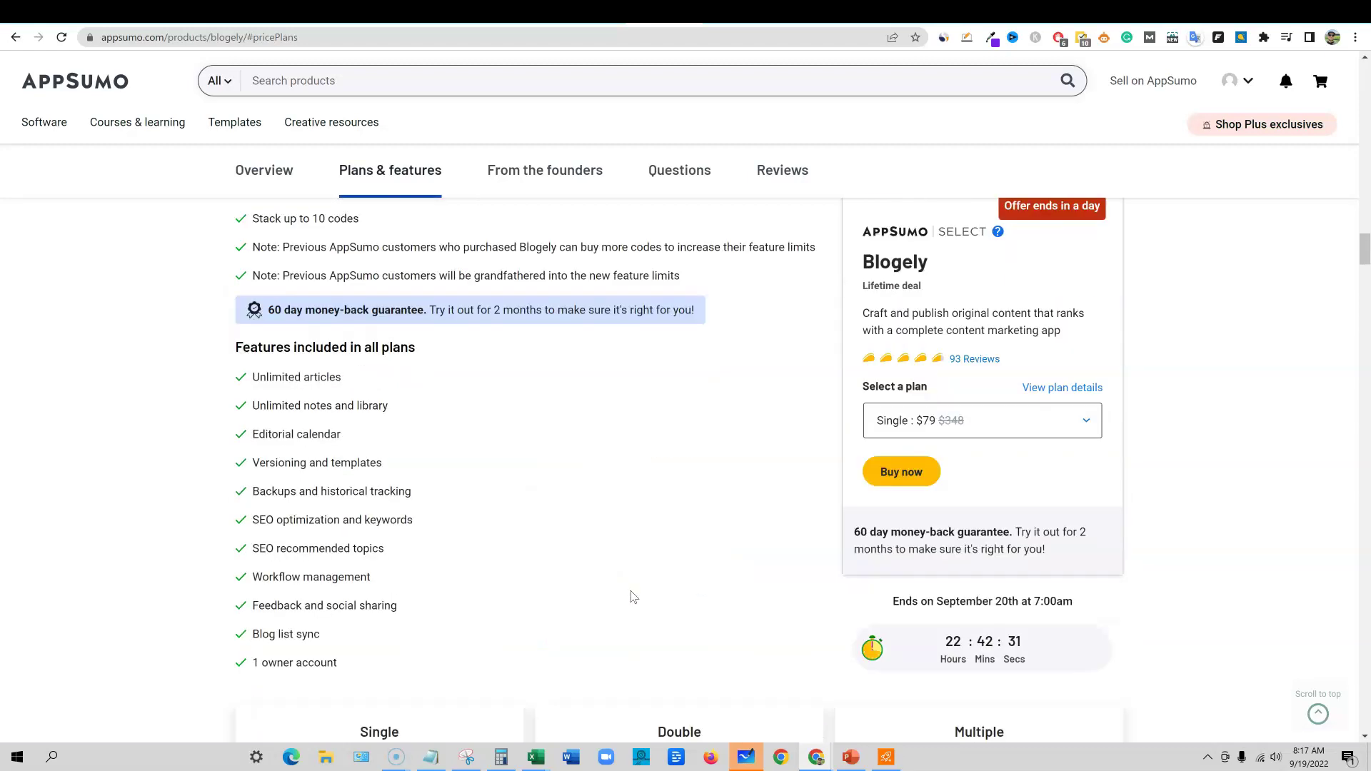
Switch back to Blogely's outline generator and return to the article's block view.
{"action": "left_click", "coordinate": [743, 14]}
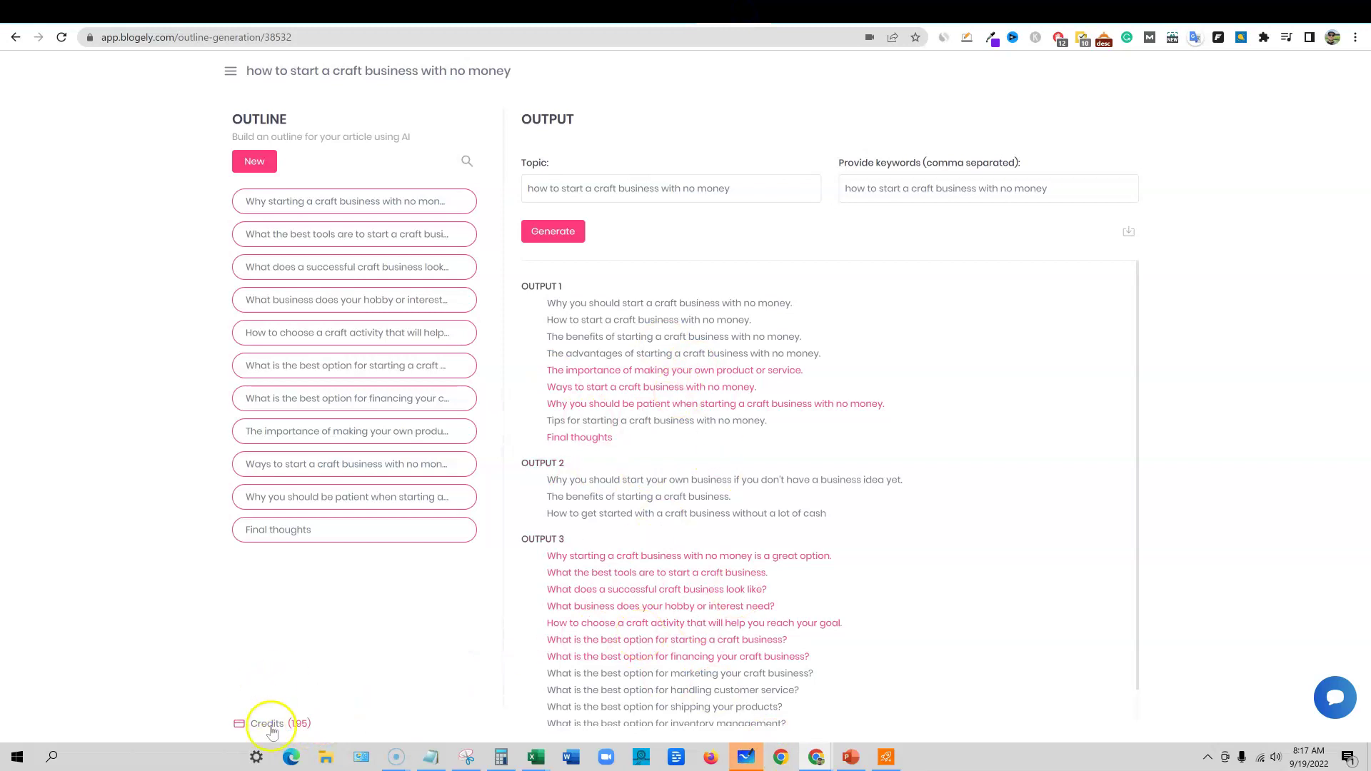
{"action": "scroll", "coordinate": [849, 529], "scroll_direction": "down", "scroll_amount": 1}
{"action": "scroll", "coordinate": [850, 529], "scroll_direction": "up", "scroll_amount": 1}
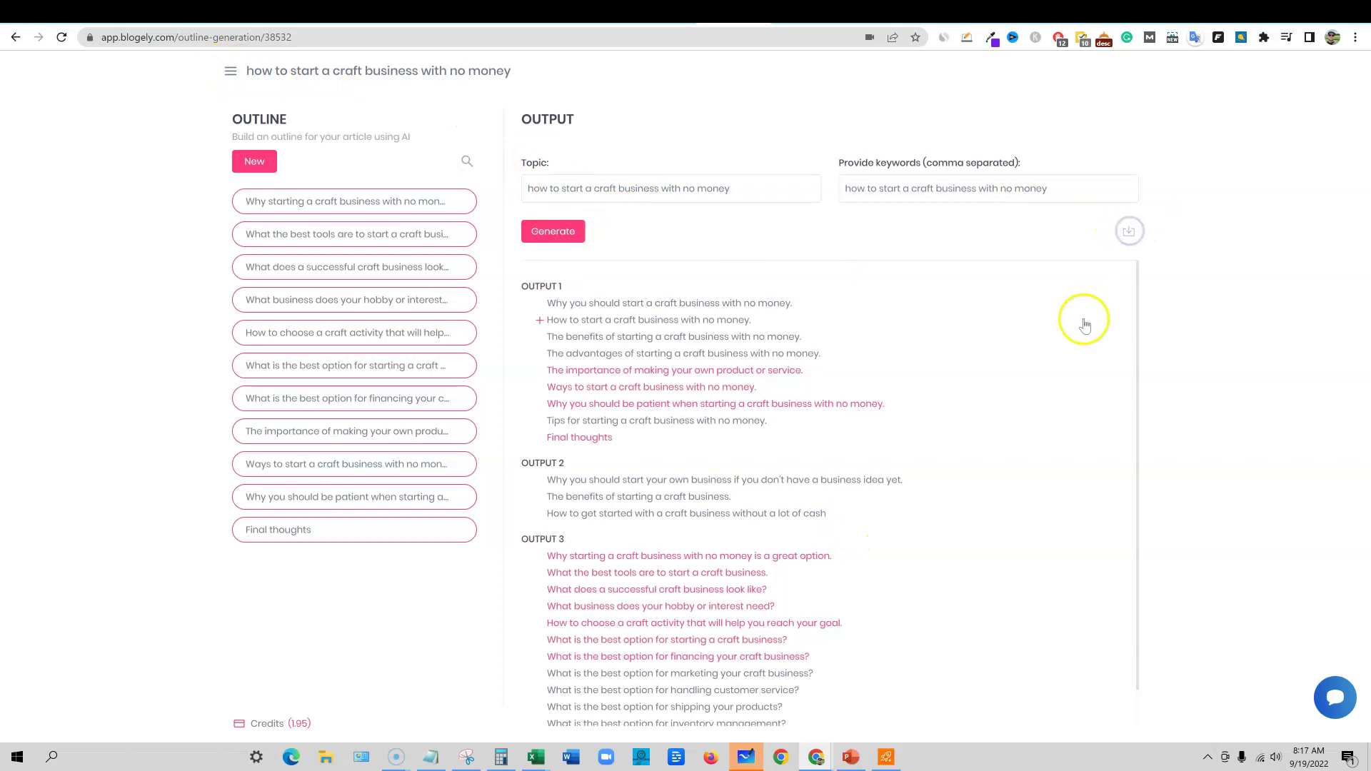
{"action": "left_click", "coordinate": [231, 72]}
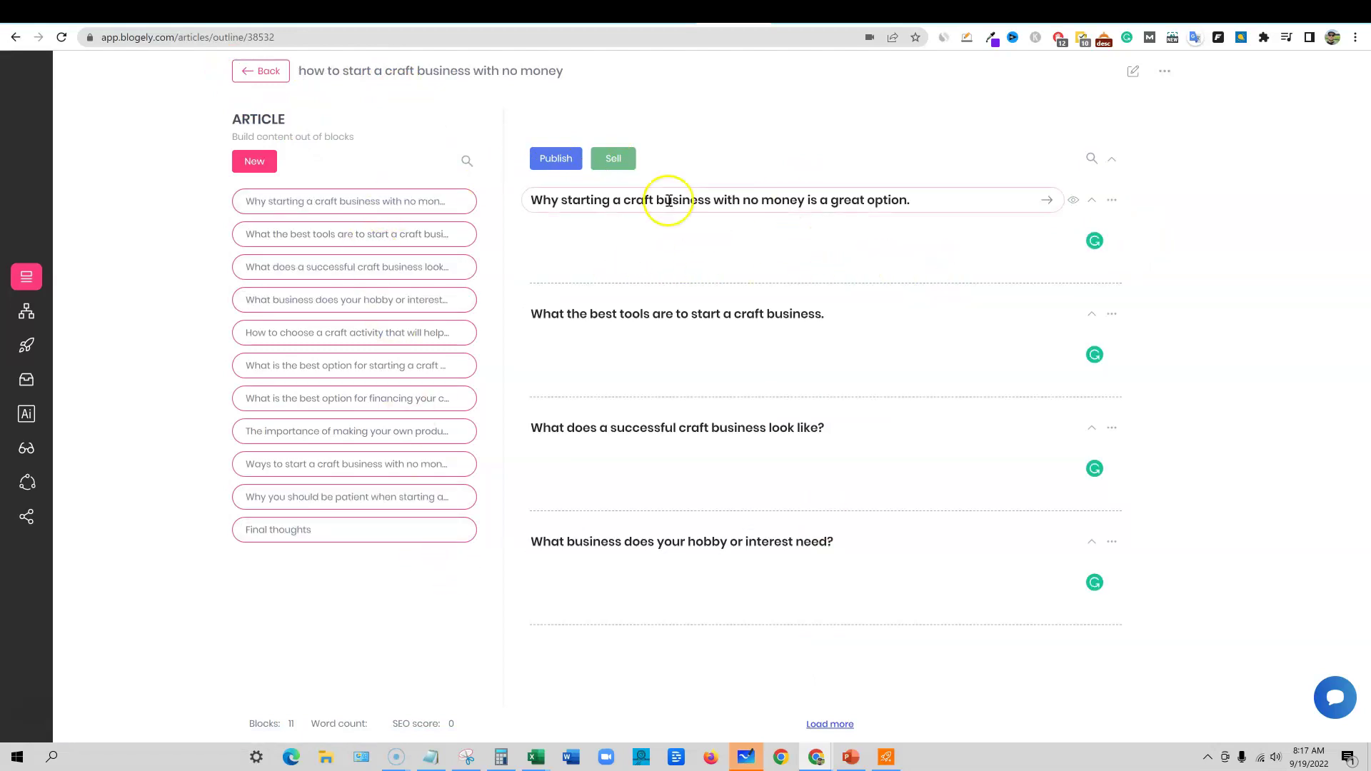
Load more of the article's blocks and look through the outline headings.
{"action": "left_click", "coordinate": [815, 725]}
{"action": "scroll", "coordinate": [796, 566], "scroll_direction": "down", "scroll_amount": 1}
{"action": "scroll", "coordinate": [796, 566], "scroll_direction": "up", "scroll_amount": 1}
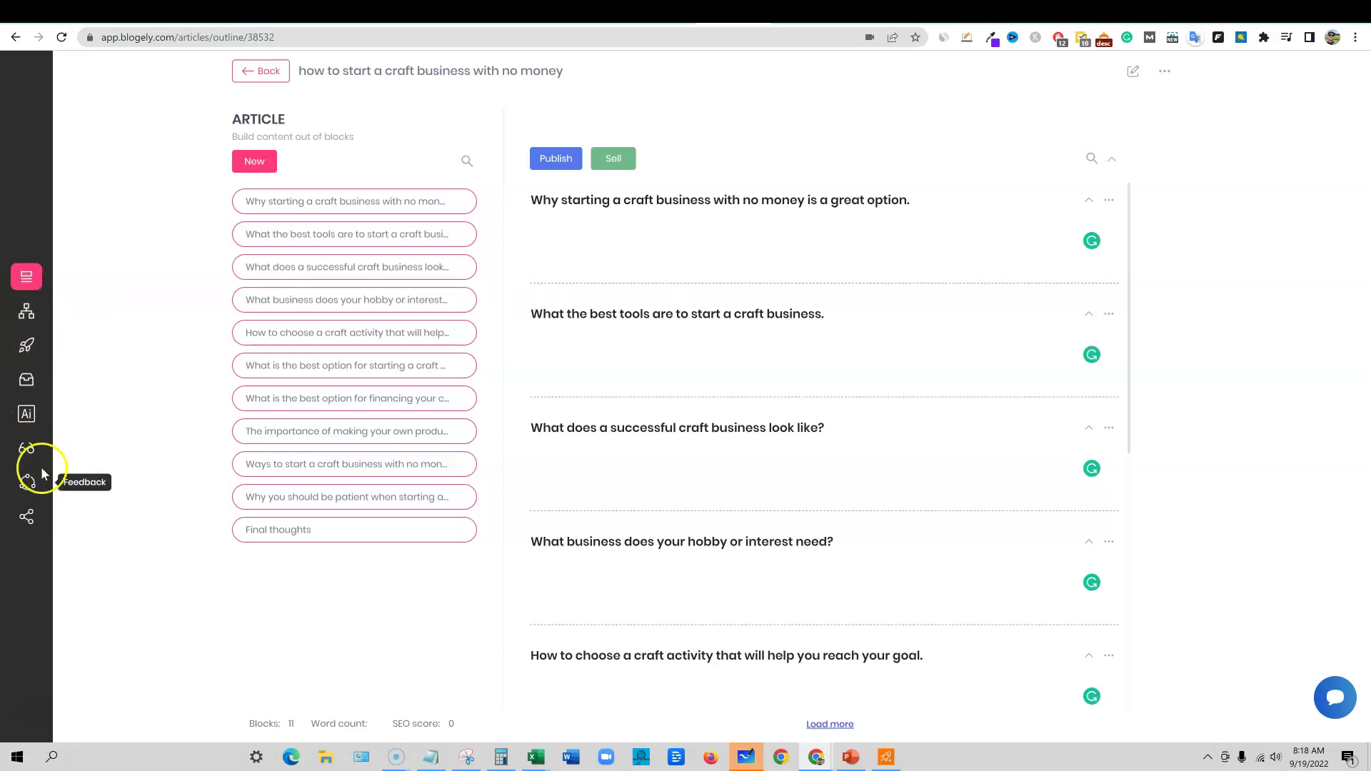
{"action": "scroll", "coordinate": [755, 345], "scroll_direction": "down", "scroll_amount": 6}
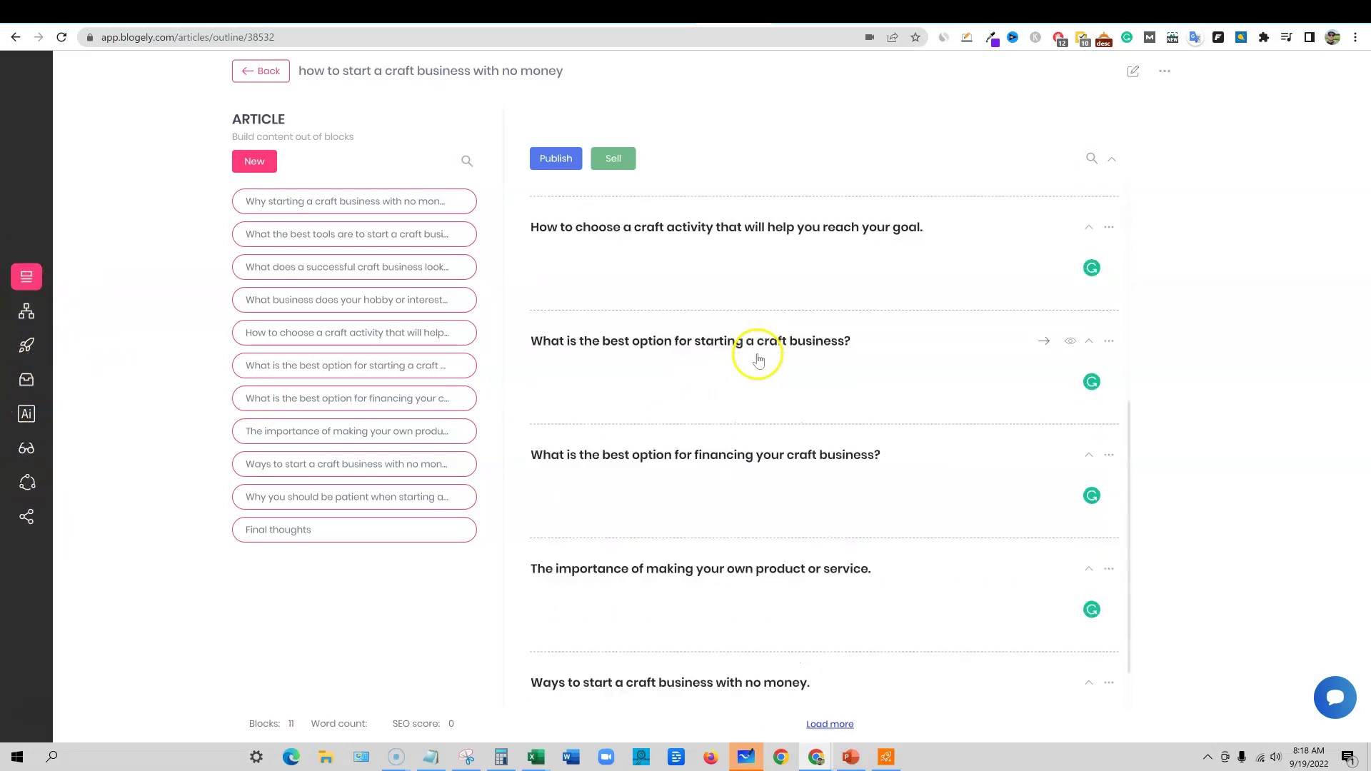
{"action": "scroll", "coordinate": [823, 480], "scroll_direction": "up", "scroll_amount": 7}
Review the article's selling terms, description and price pages, and the platforms available for publishing it.
{"action": "left_click", "coordinate": [538, 167]}
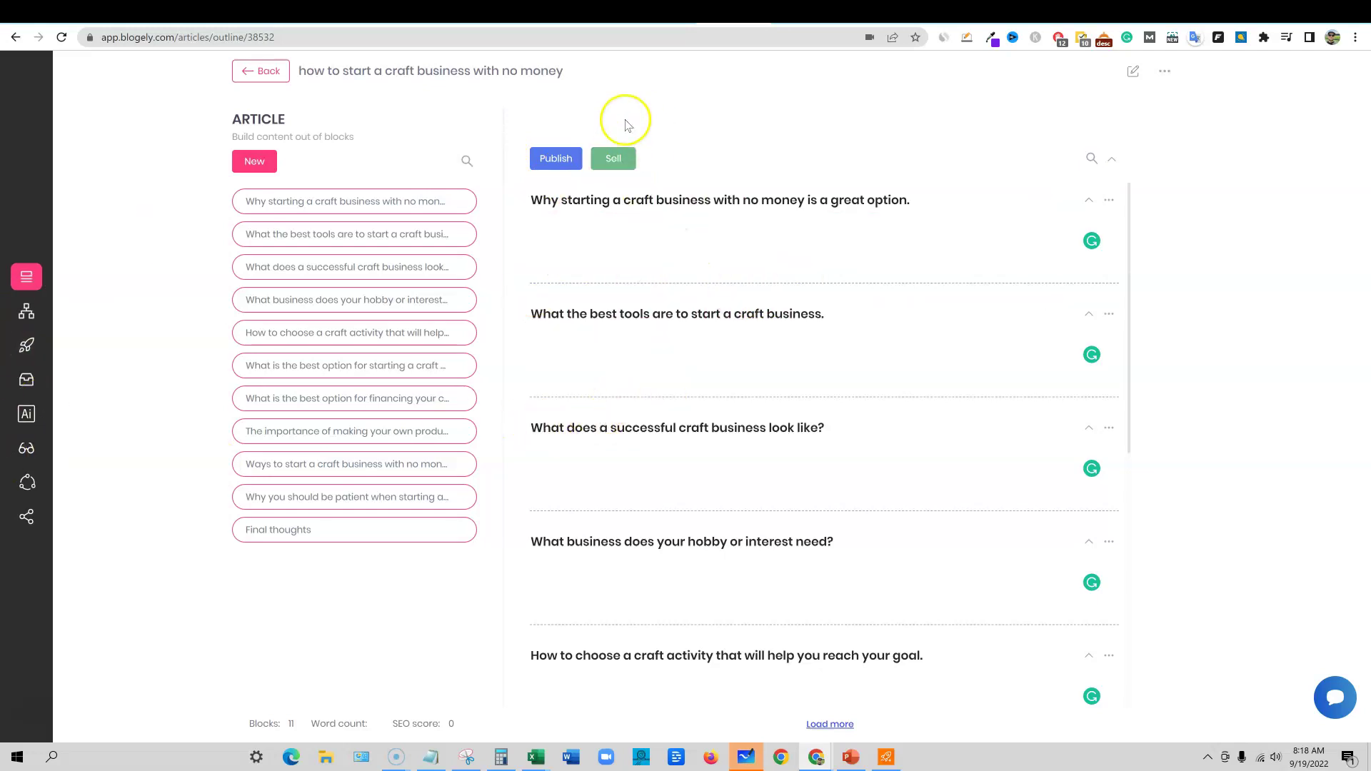
{"action": "left_click", "coordinate": [618, 159]}
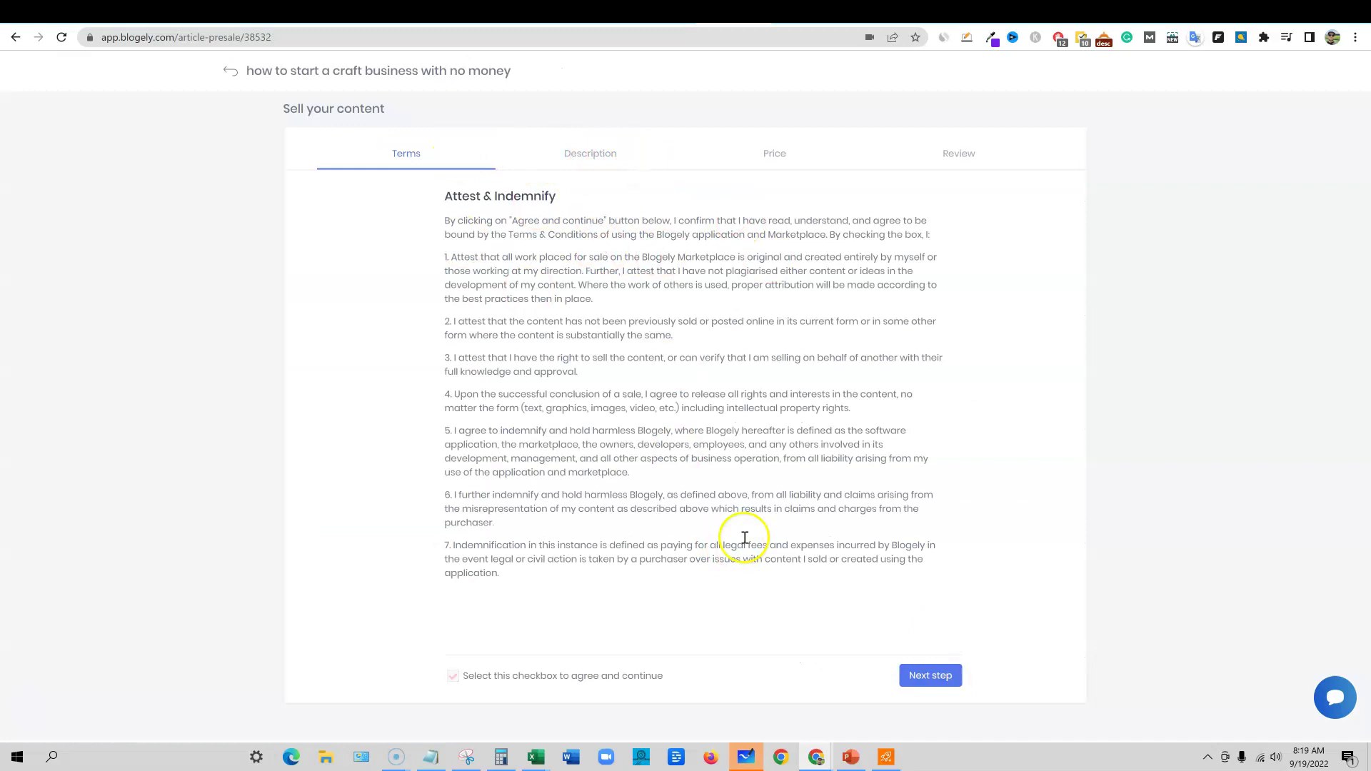
{"action": "left_click", "coordinate": [584, 149]}
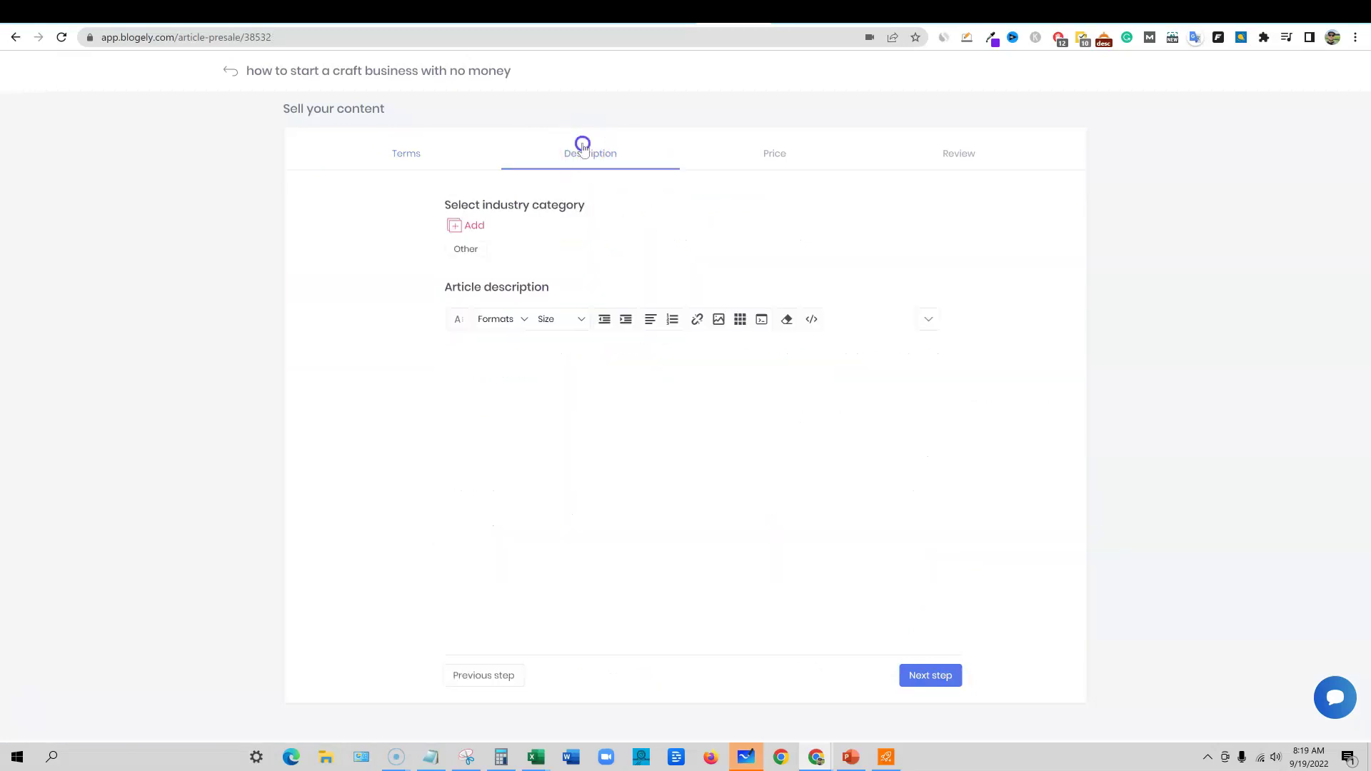
{"action": "left_click", "coordinate": [781, 156]}
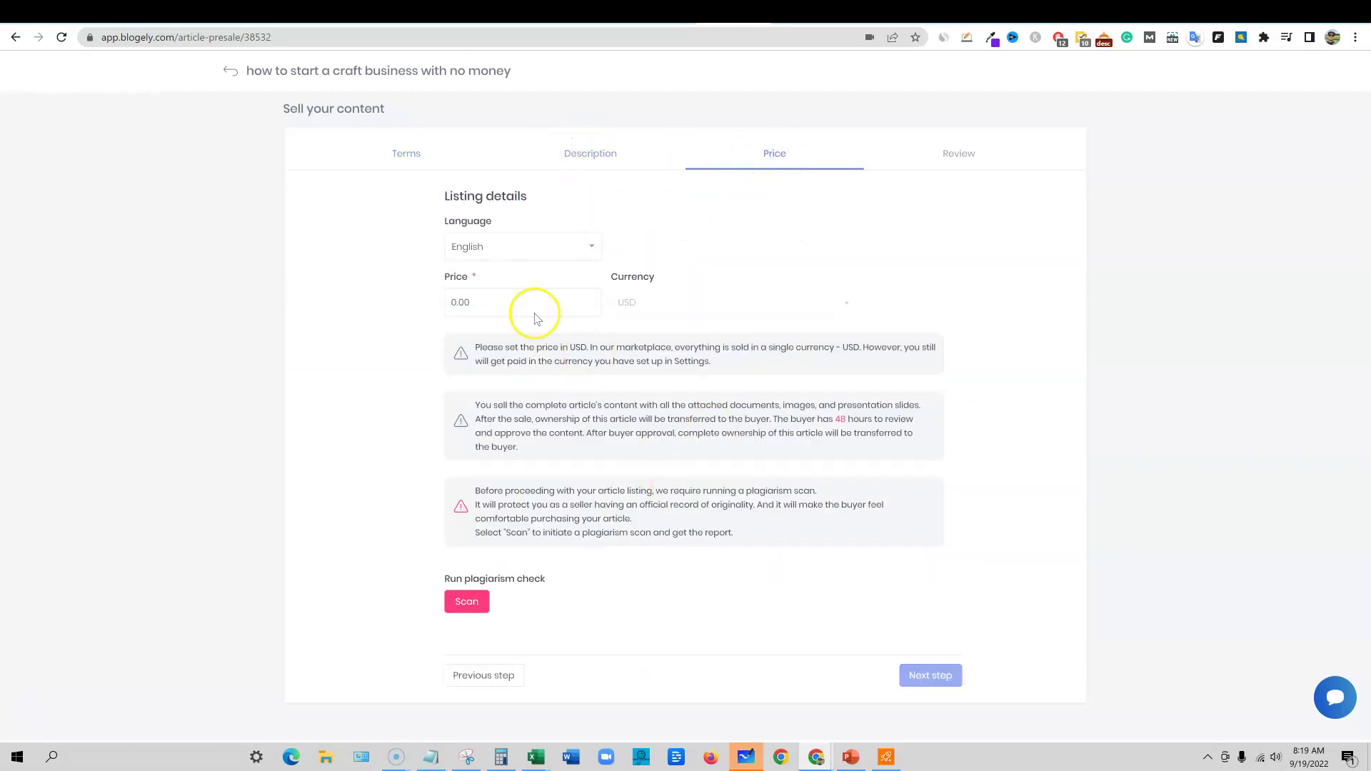
{"action": "left_click", "coordinate": [231, 72]}
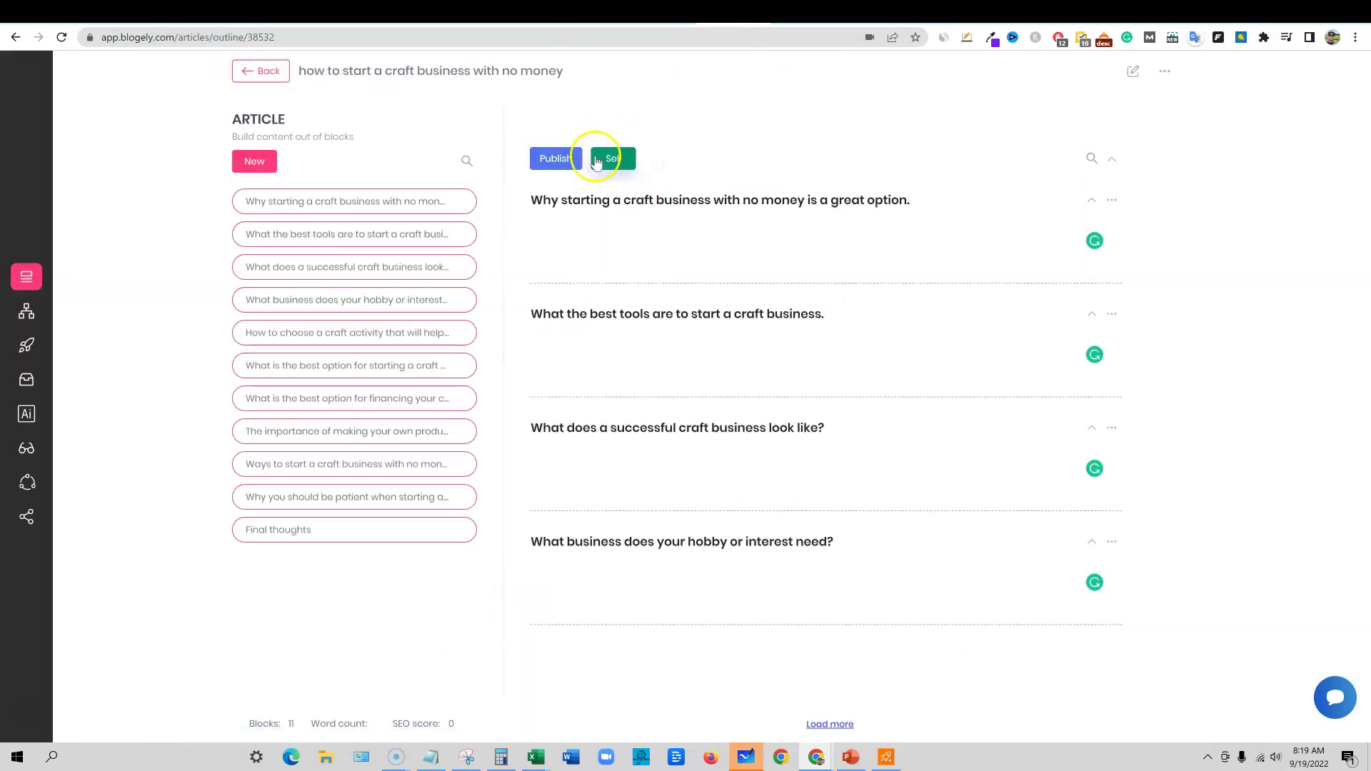
{"action": "left_click", "coordinate": [554, 161]}
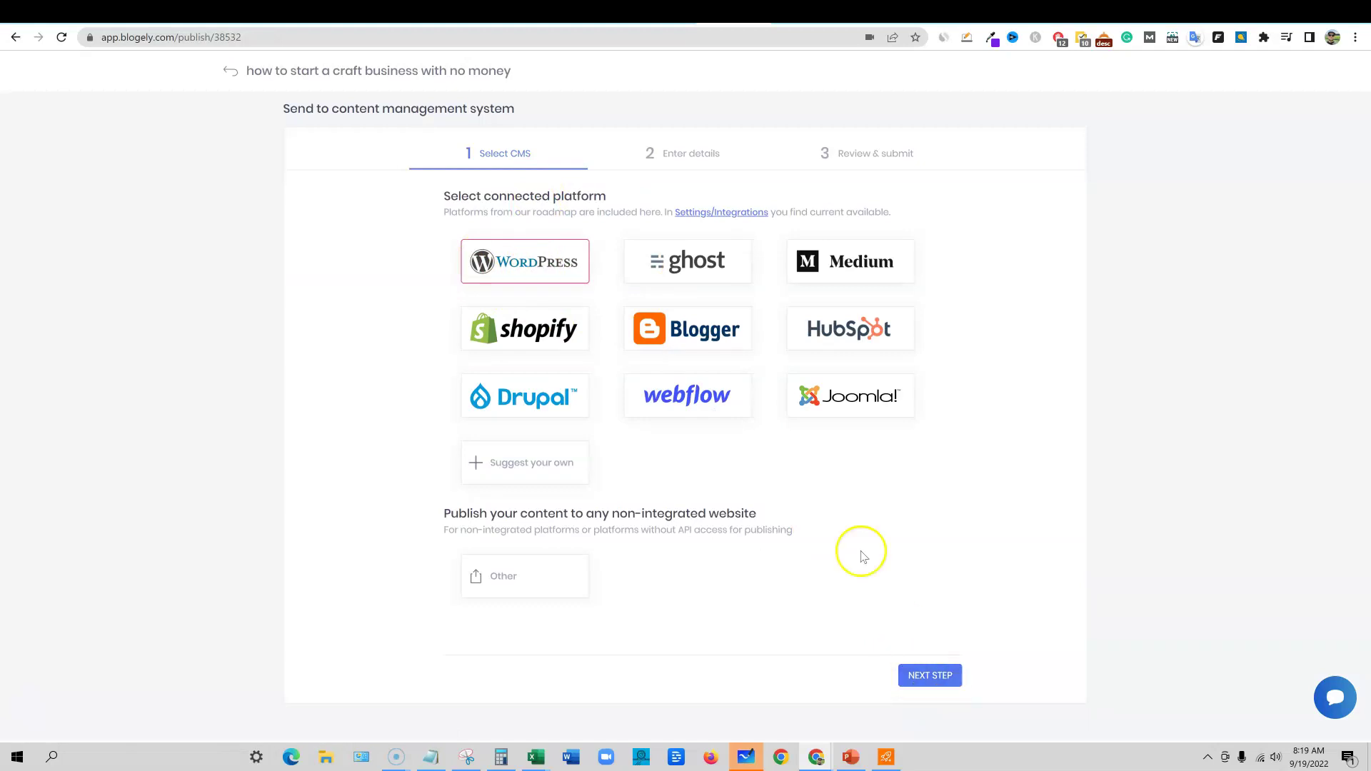
{"action": "left_click", "coordinate": [231, 70]}
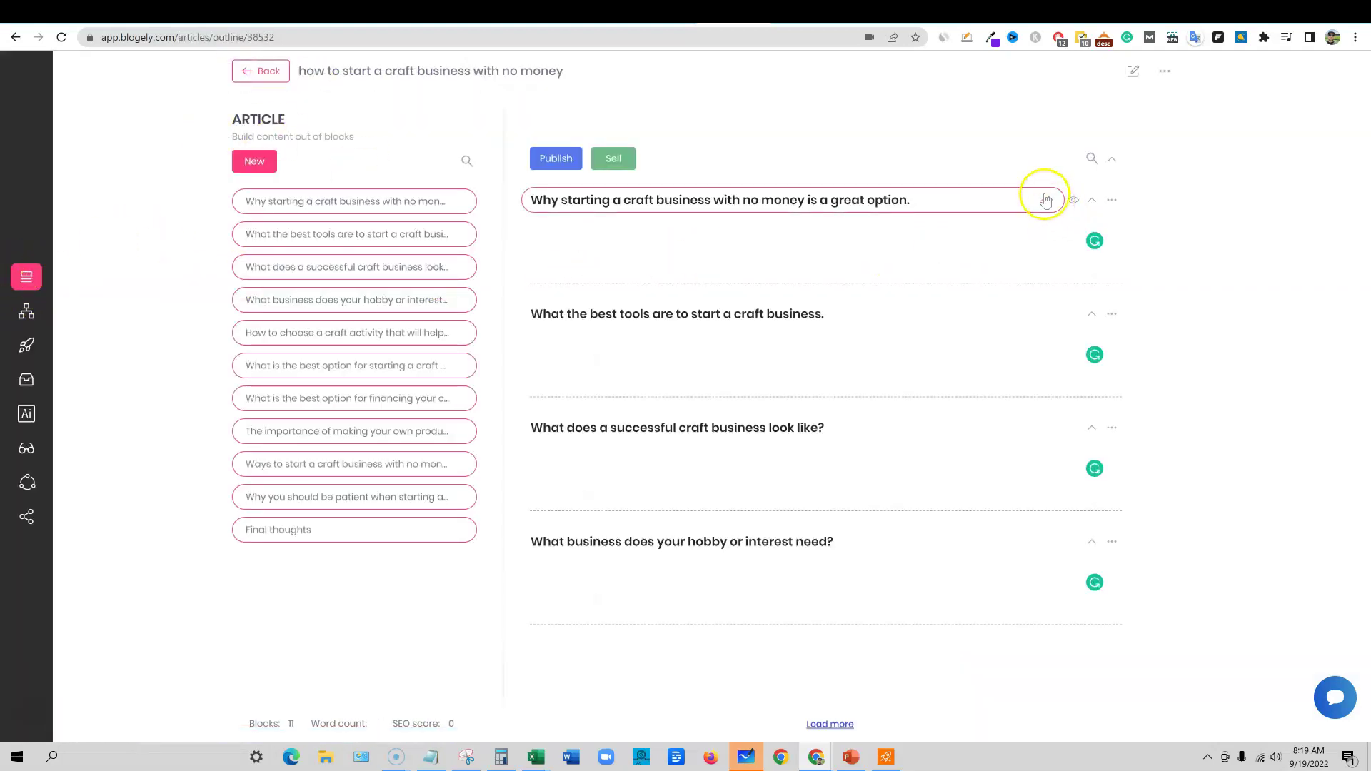
Mark the block "Why starting a craft business with no money is a great option." as complete and check its options again.
{"action": "left_click", "coordinate": [1093, 203]}
{"action": "left_click", "coordinate": [1111, 201]}
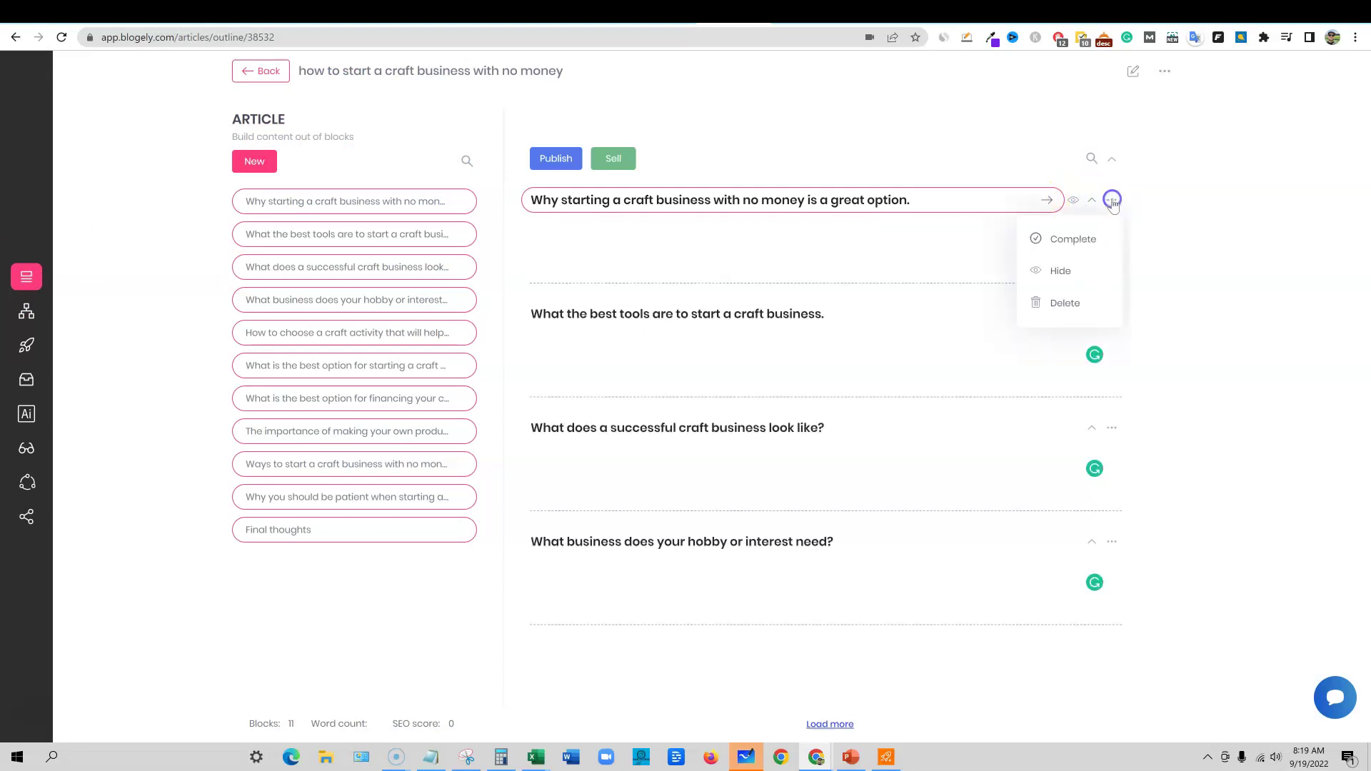
{"action": "left_click", "coordinate": [1111, 200]}
{"action": "left_click", "coordinate": [1111, 201]}
{"action": "left_click", "coordinate": [1042, 238]}
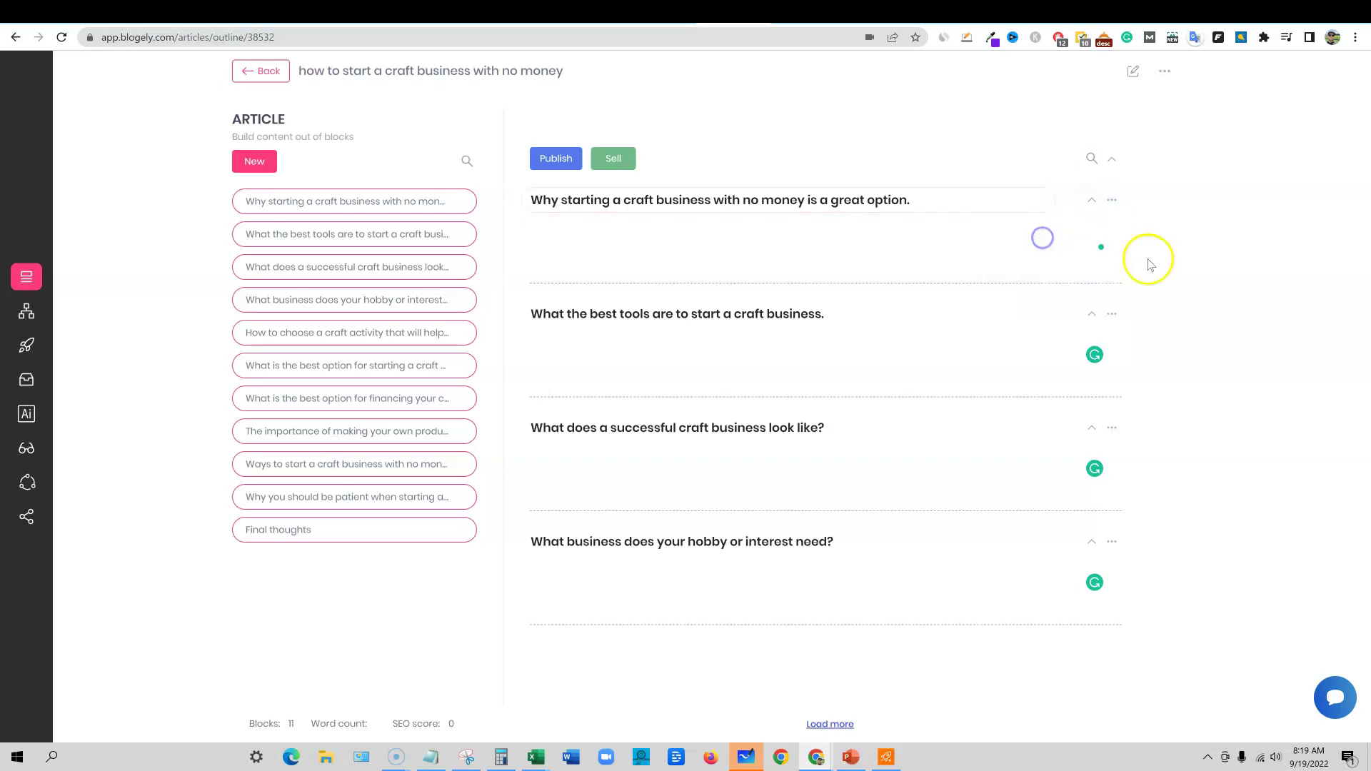
{"action": "left_click", "coordinate": [1210, 226]}
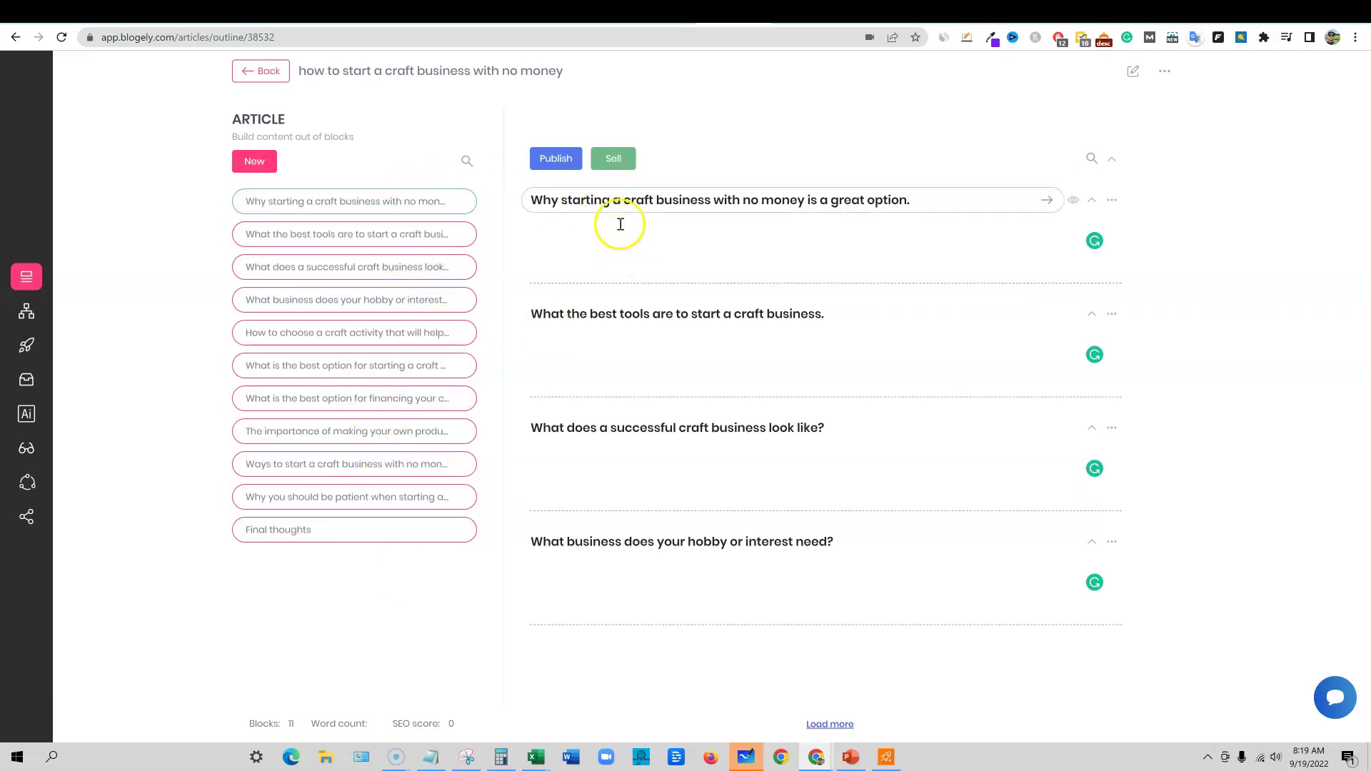
{"action": "left_click", "coordinate": [1111, 201]}
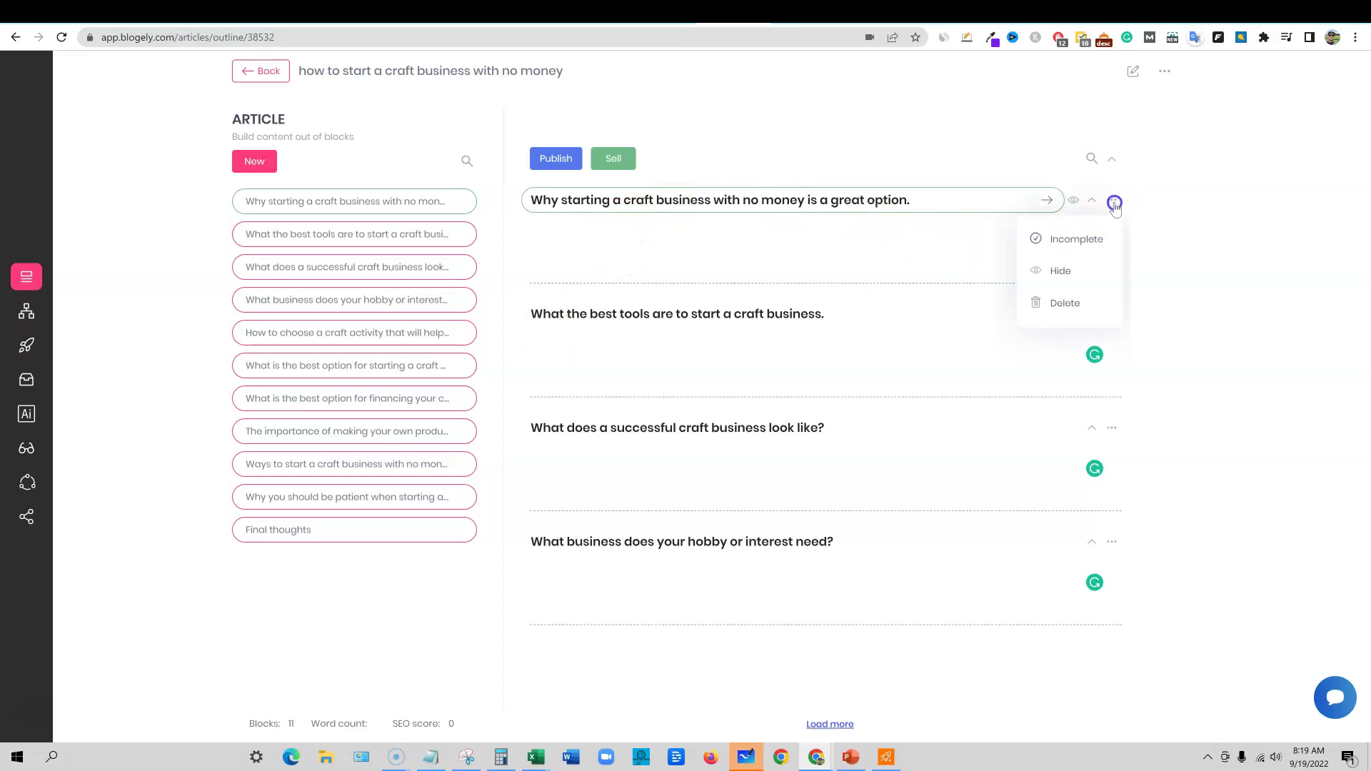
{"action": "left_click", "coordinate": [1150, 243]}
Open the first block for editing and set the AI topic and keywords to "how to start a craft business with no money".
{"action": "left_click", "coordinate": [866, 199]}
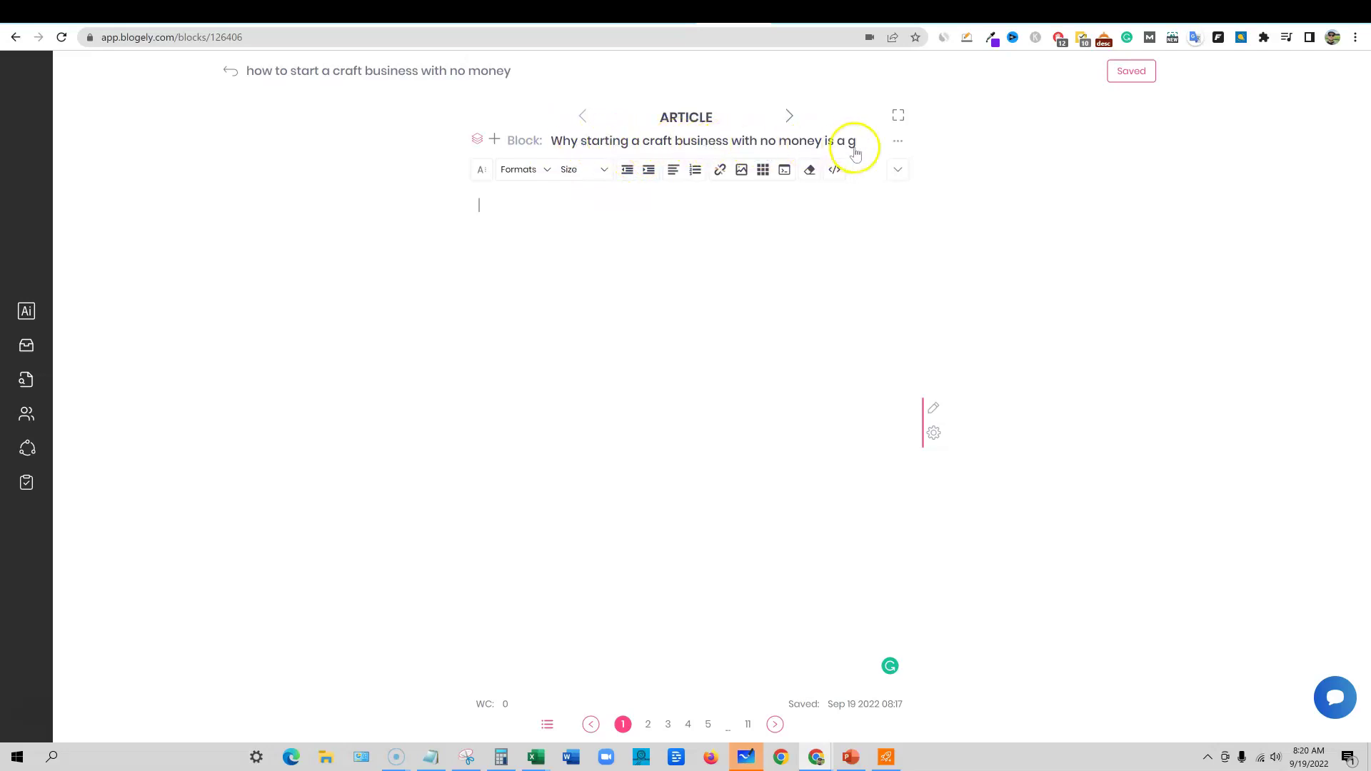
{"action": "left_click", "coordinate": [538, 225]}
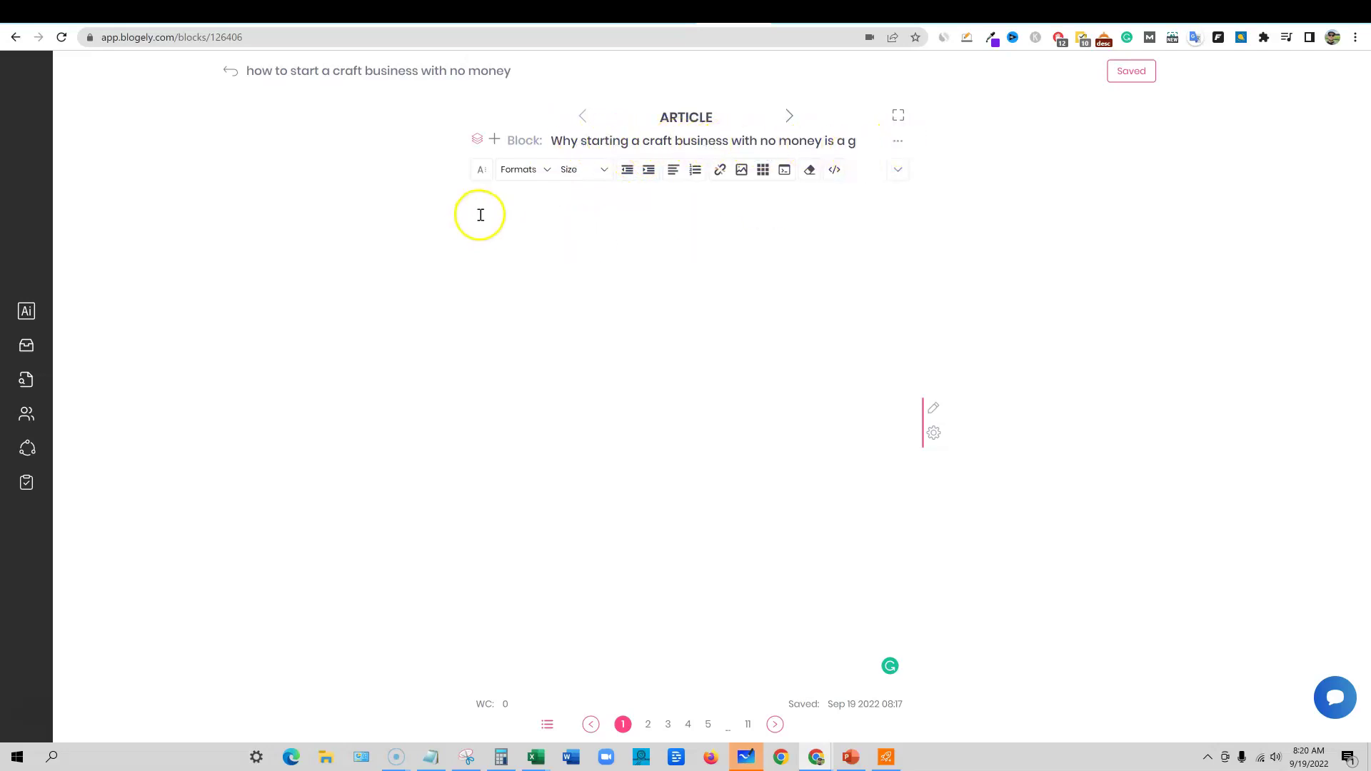
{"action": "left_click", "coordinate": [935, 433]}
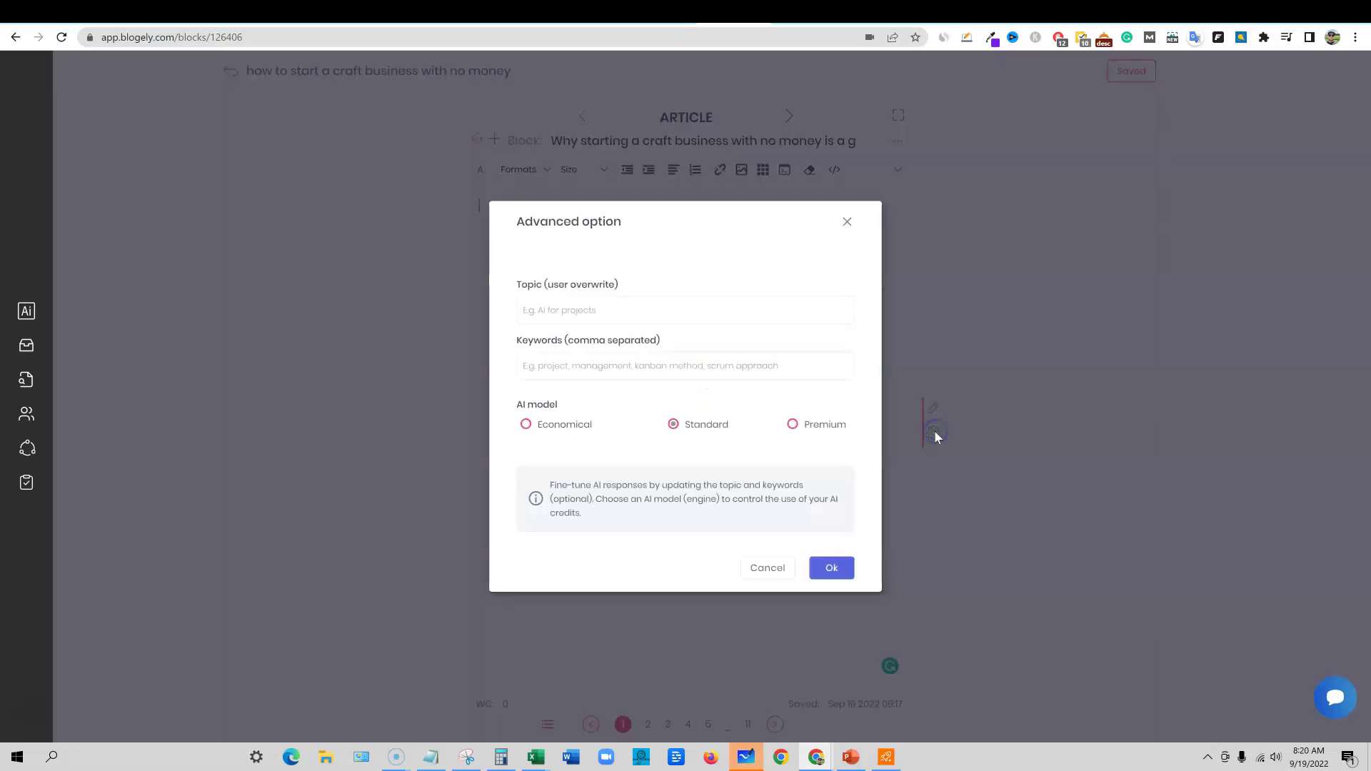
{"action": "left_click", "coordinate": [573, 314]}
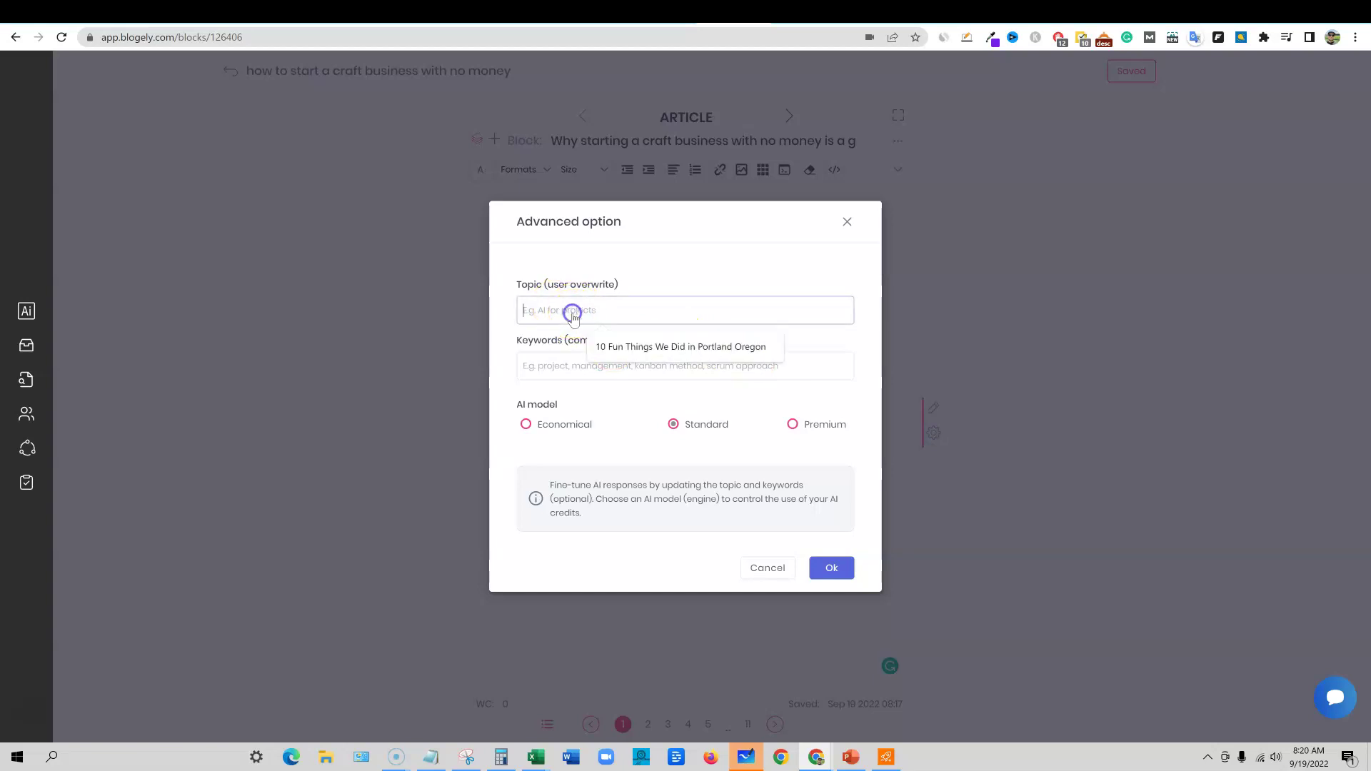
{"action": "type", "text": "how to start a craft business with no money"}
{"action": "left_click", "coordinate": [577, 369]}
{"action": "type", "text": "how to start a craft business with no money"}
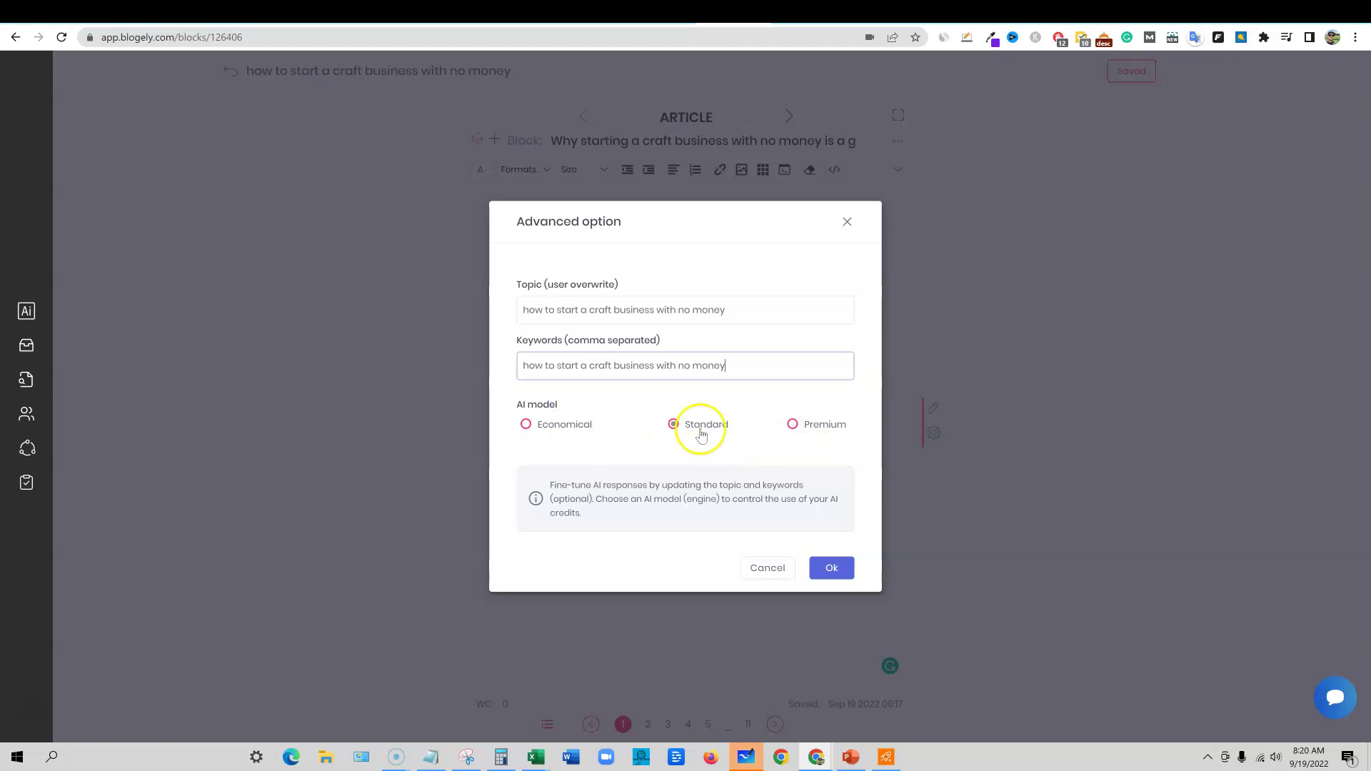
{"action": "left_click", "coordinate": [839, 570]}
Write "In this post we will be discussing why starting a craft business with no money is a great way to start earning with your side hustle.".
{"action": "left_click", "coordinate": [808, 452]}
{"action": "left_click", "coordinate": [682, 373]}
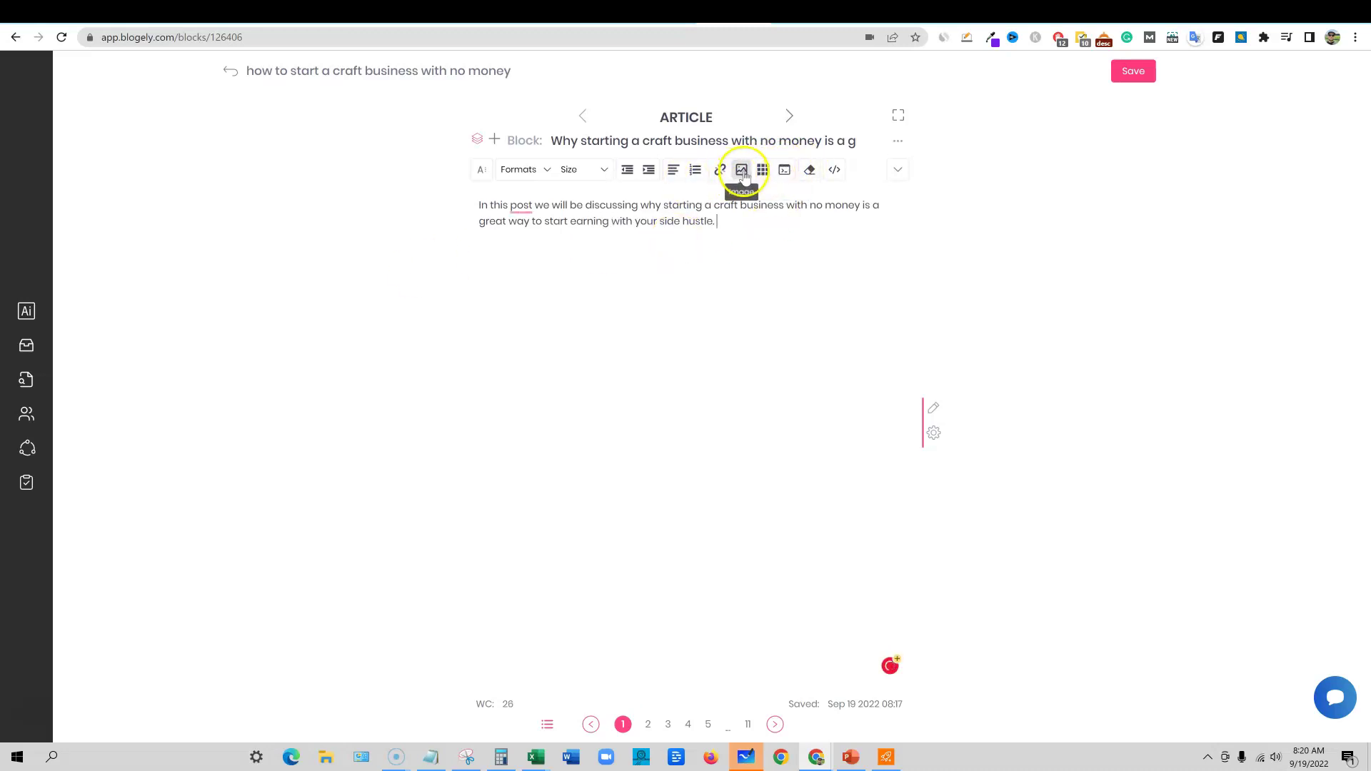
Look at the sources for adding an image to the block, including the Pixabay images, without inserting one.
{"action": "left_click", "coordinate": [740, 173]}
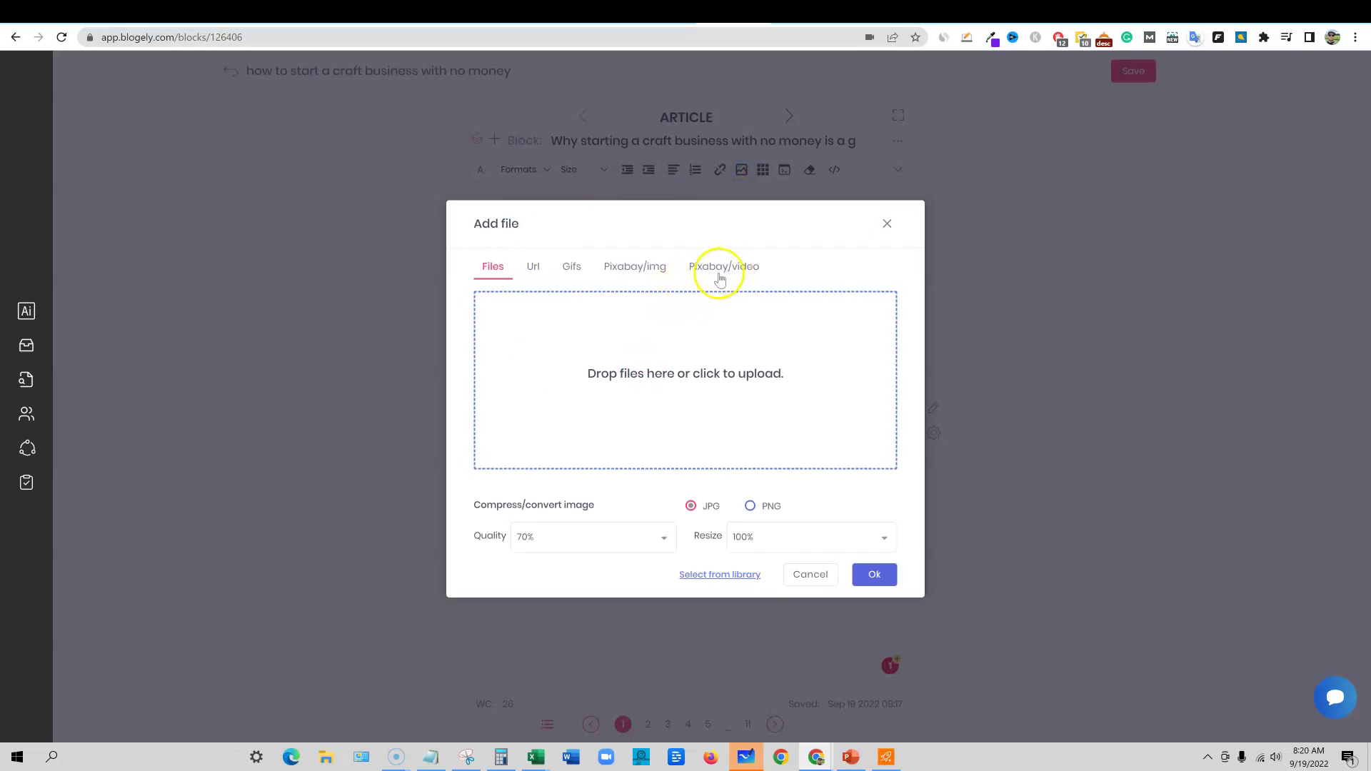
{"action": "left_click", "coordinate": [635, 267]}
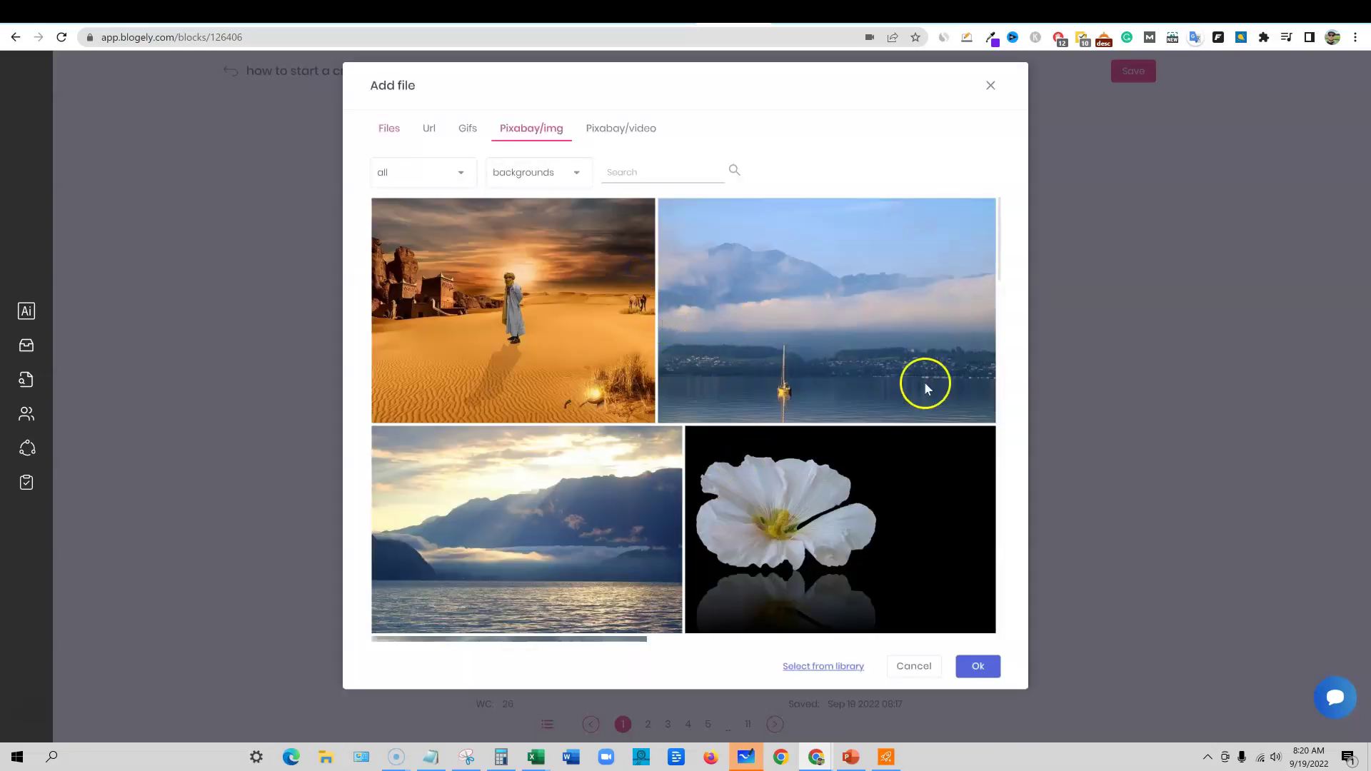
{"action": "left_click", "coordinate": [990, 85]}
Accept Grammarly's suggestion to add a comma after "post" in the opening sentence.
{"action": "mouse_move", "coordinate": [534, 208]}
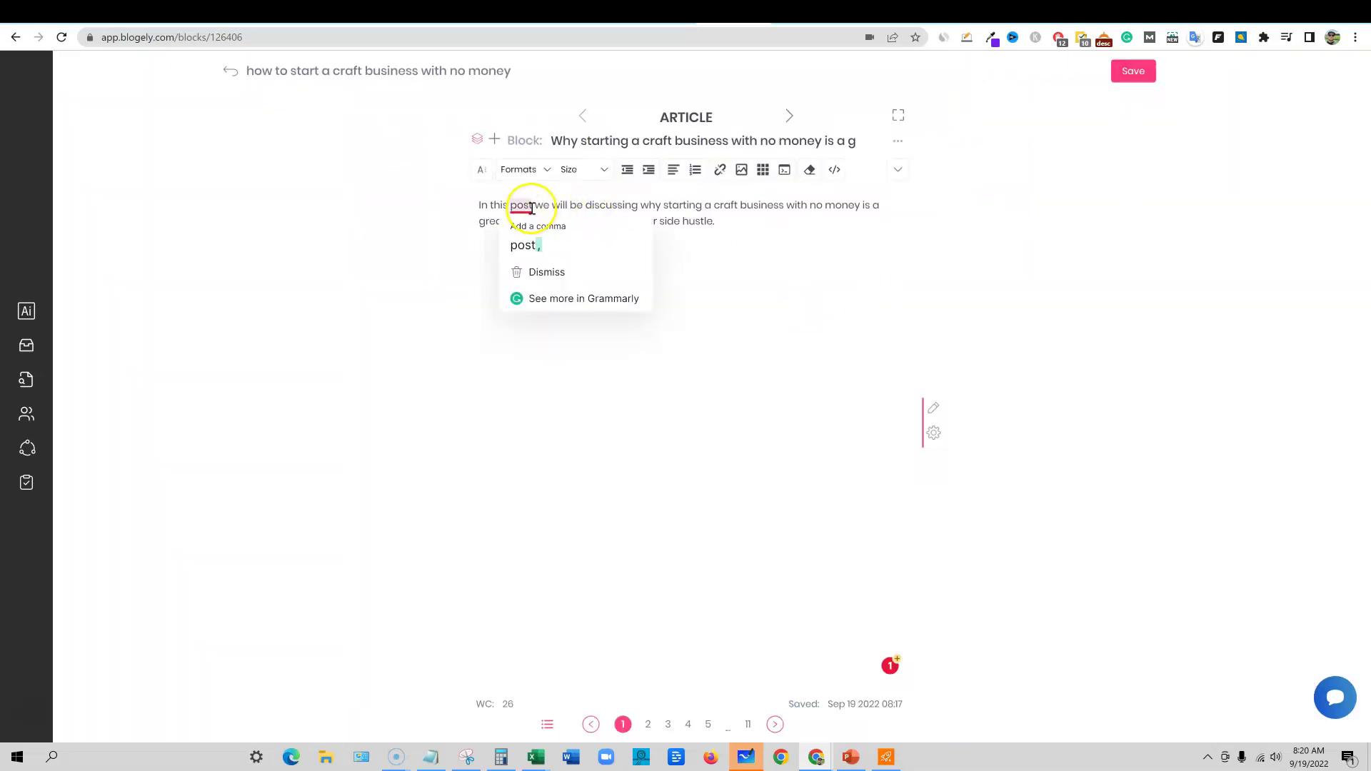
{"action": "left_click", "coordinate": [537, 245]}
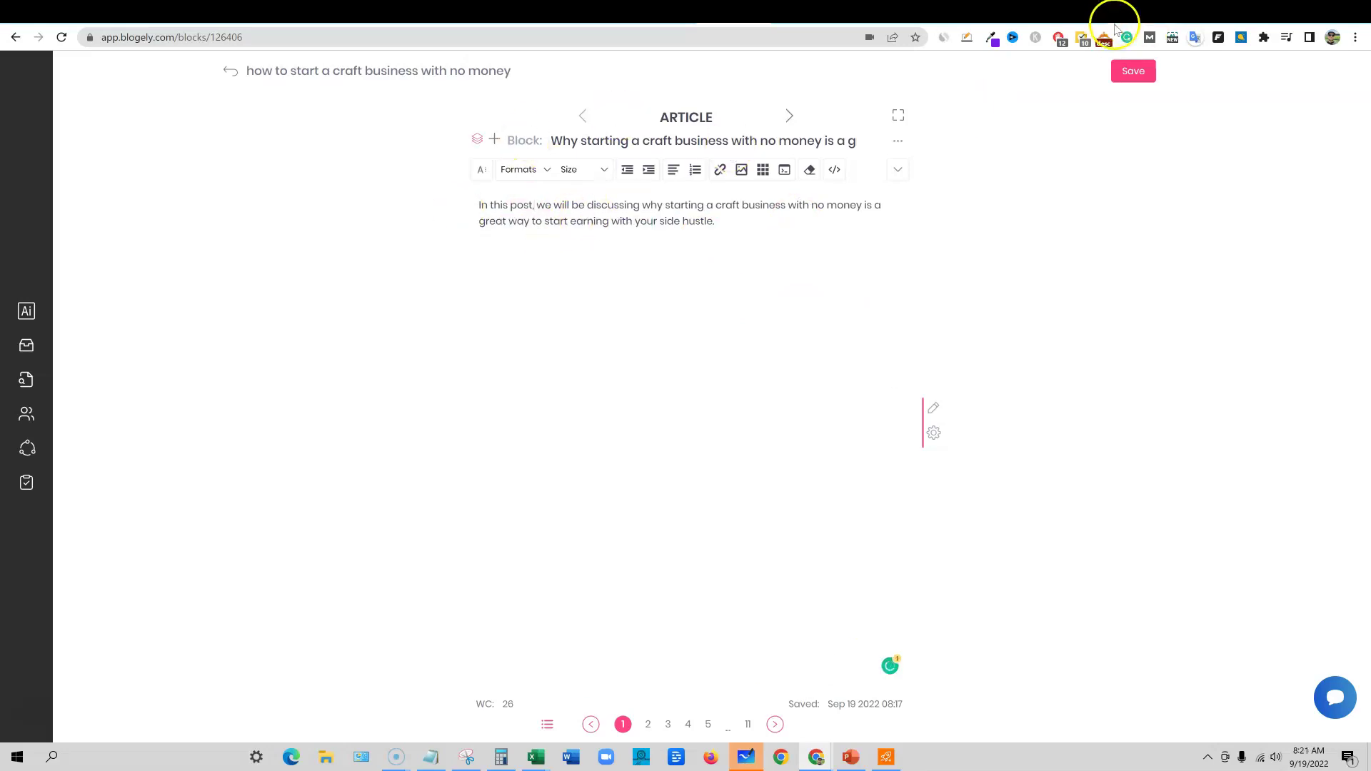
Try to generate AI content from the end of the block's opening sentence.
{"action": "left_click", "coordinate": [737, 220]}
{"action": "left_click", "coordinate": [935, 409]}
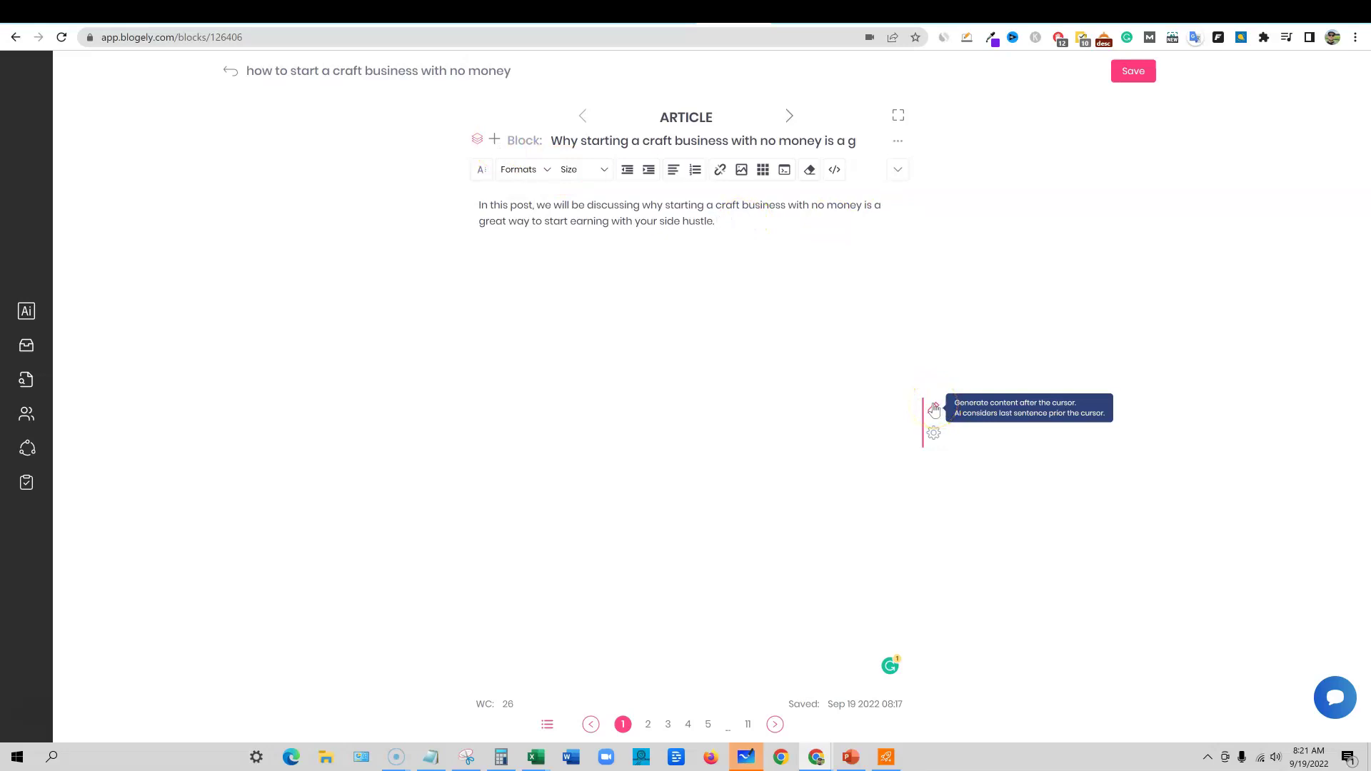
{"action": "left_click", "coordinate": [935, 409]}
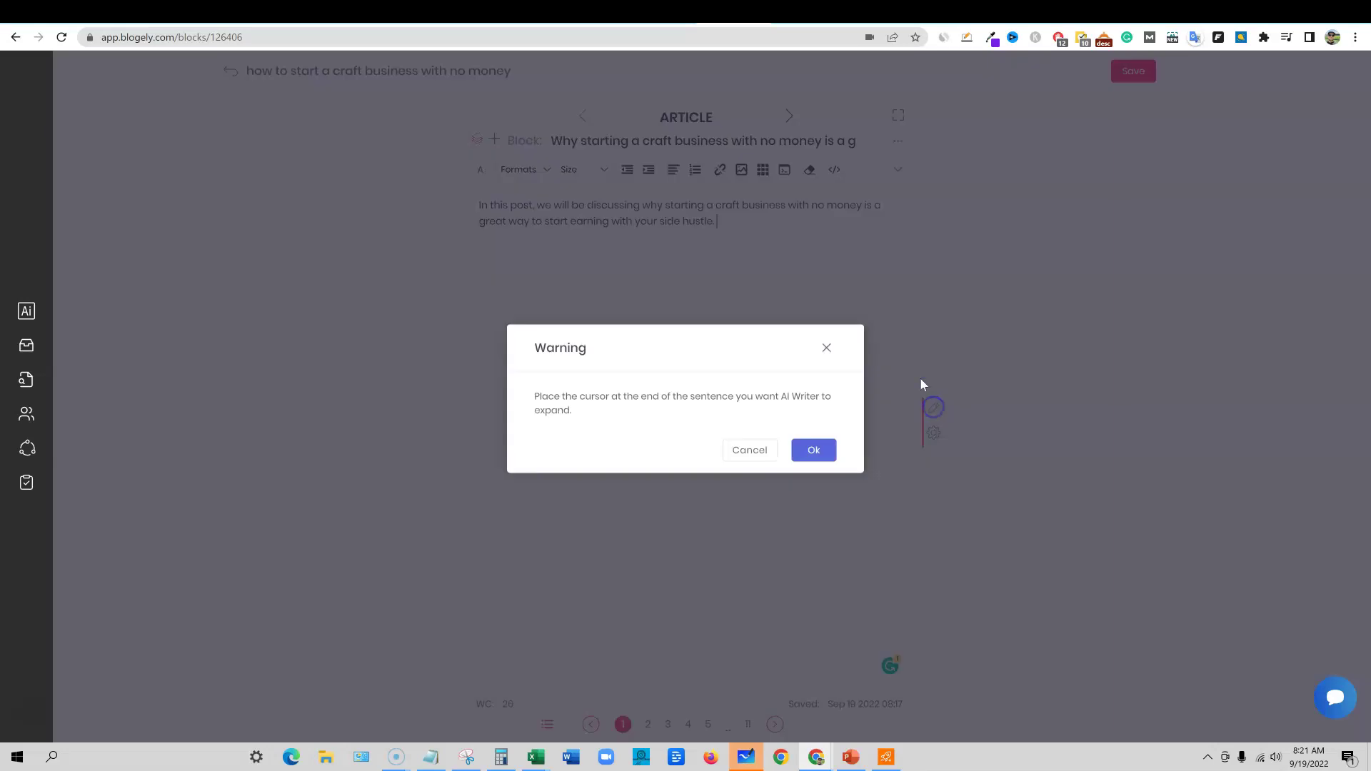
{"action": "left_click", "coordinate": [814, 450]}
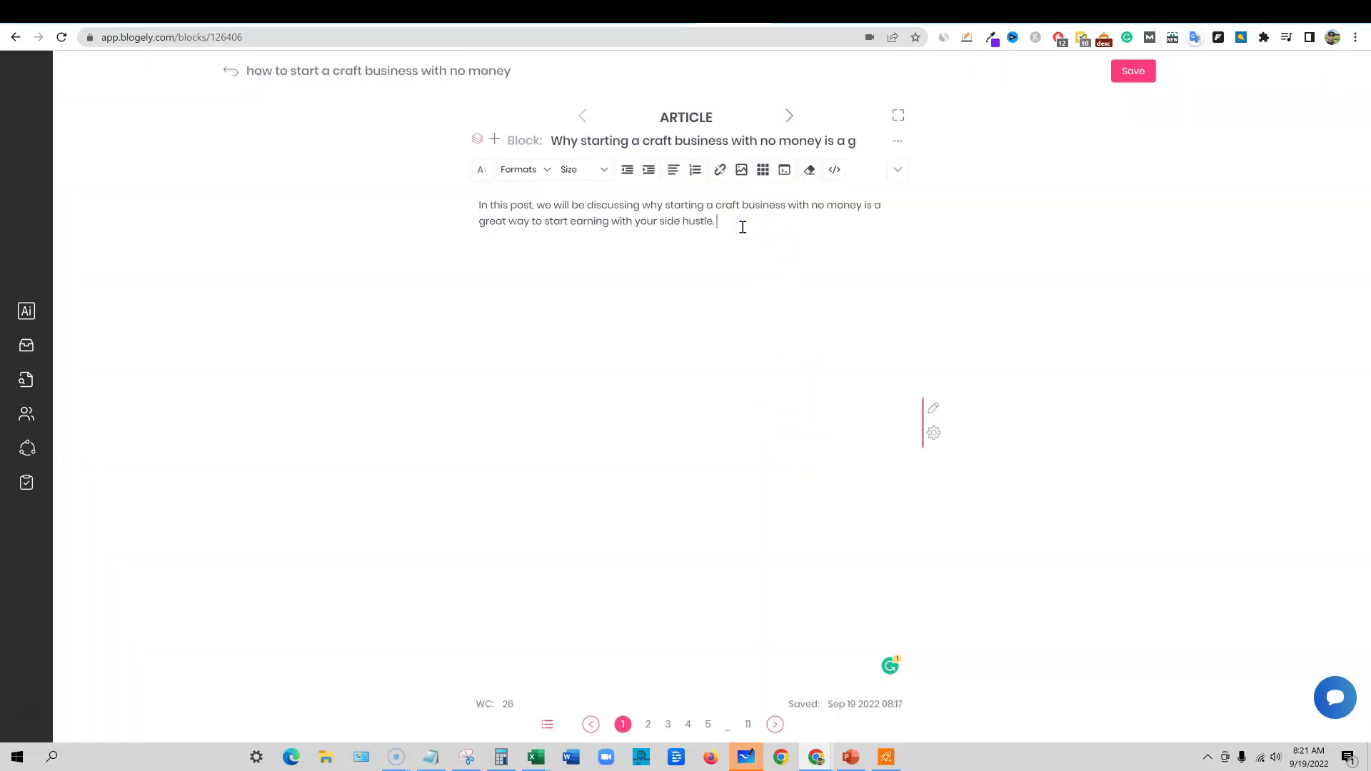
Add the line "Here is one tip" below the opening sentence and generate AI content after it.
{"action": "type", "text": "is one tip"}
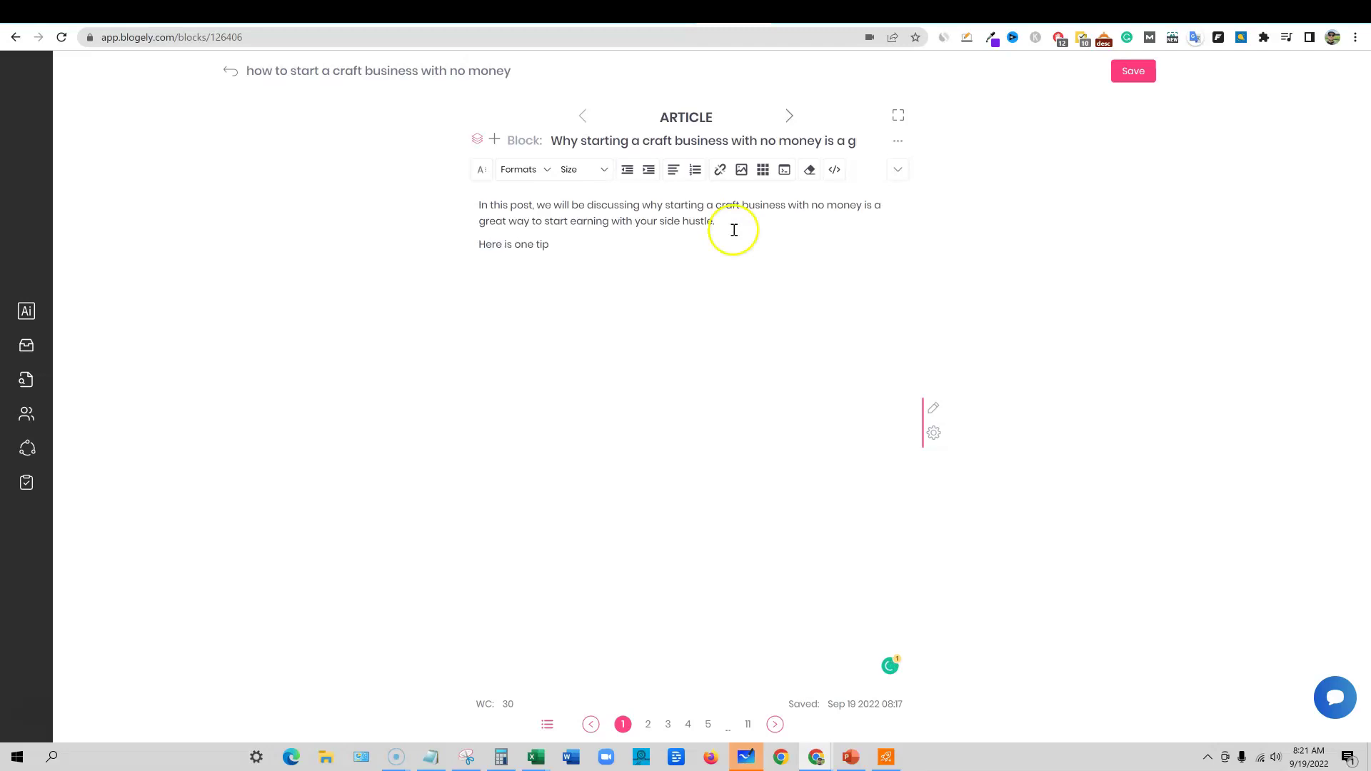
{"action": "left_click", "coordinate": [933, 409]}
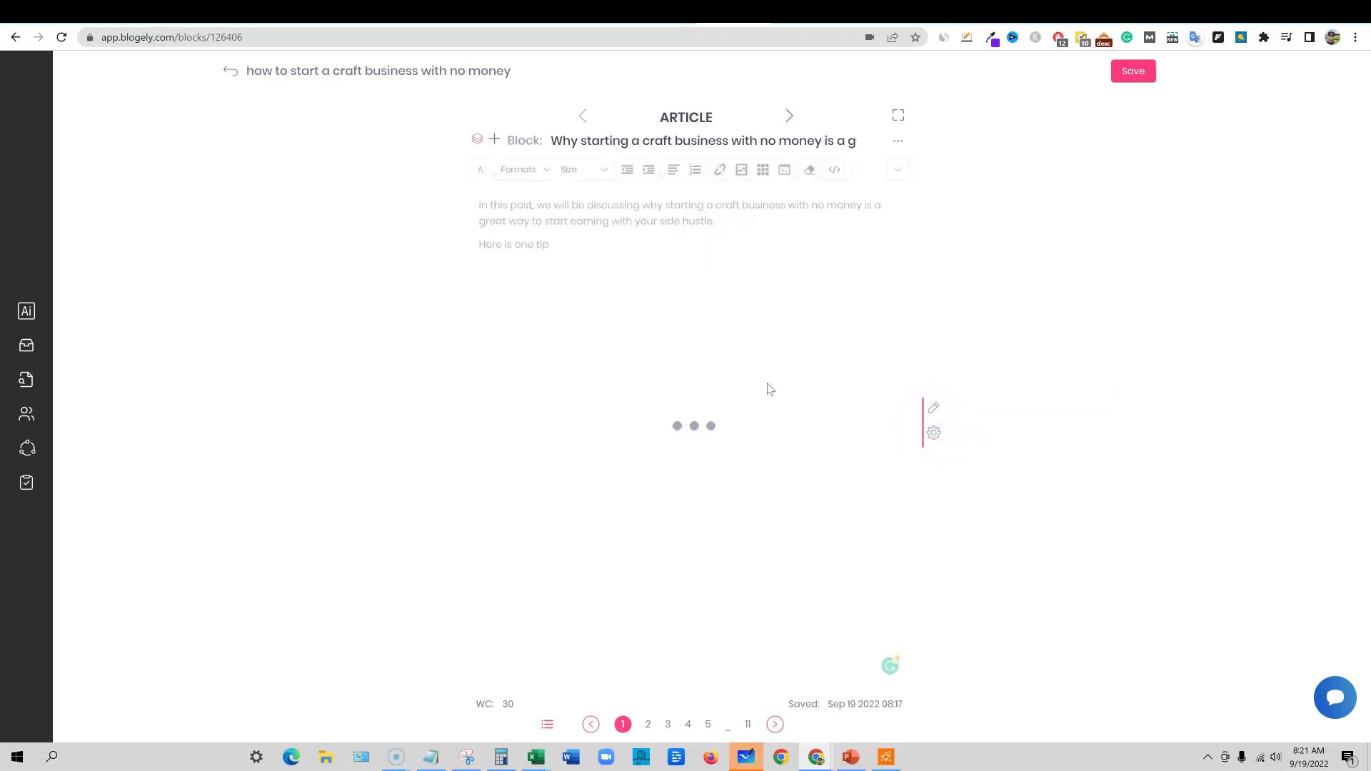